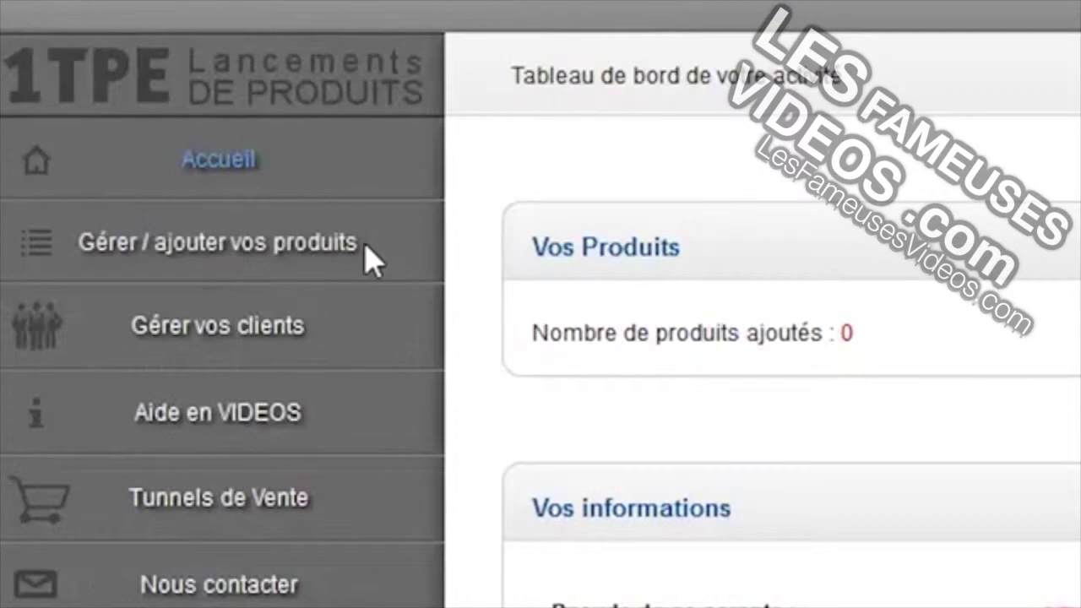
Open the page for managing and adding products and view the help note behind the information icon
left_click(283, 247)
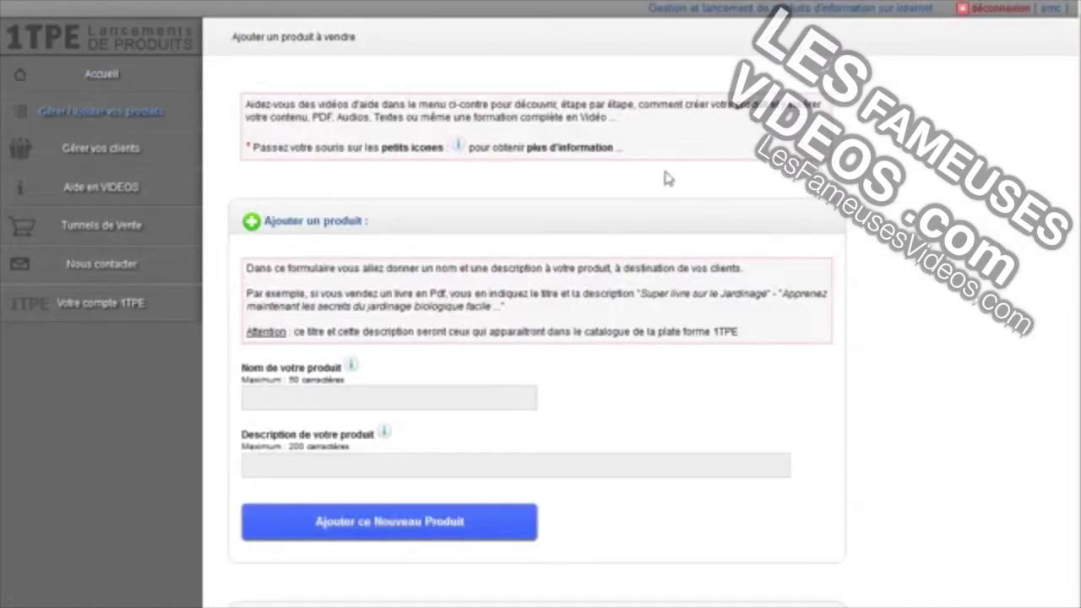
scroll(910, 368, "down", 1)
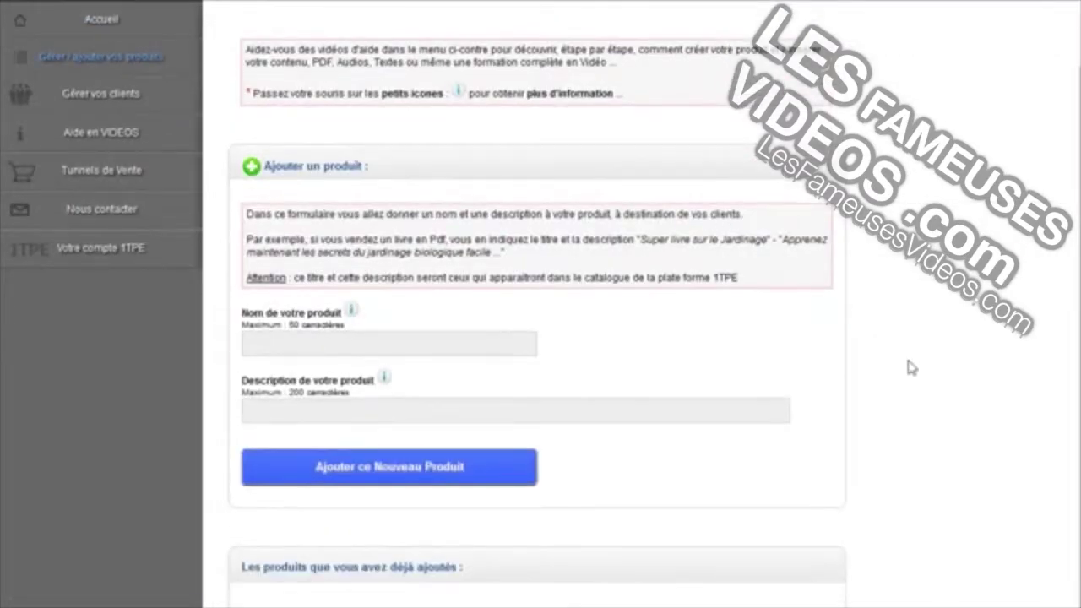
scroll(910, 368, "up", 1)
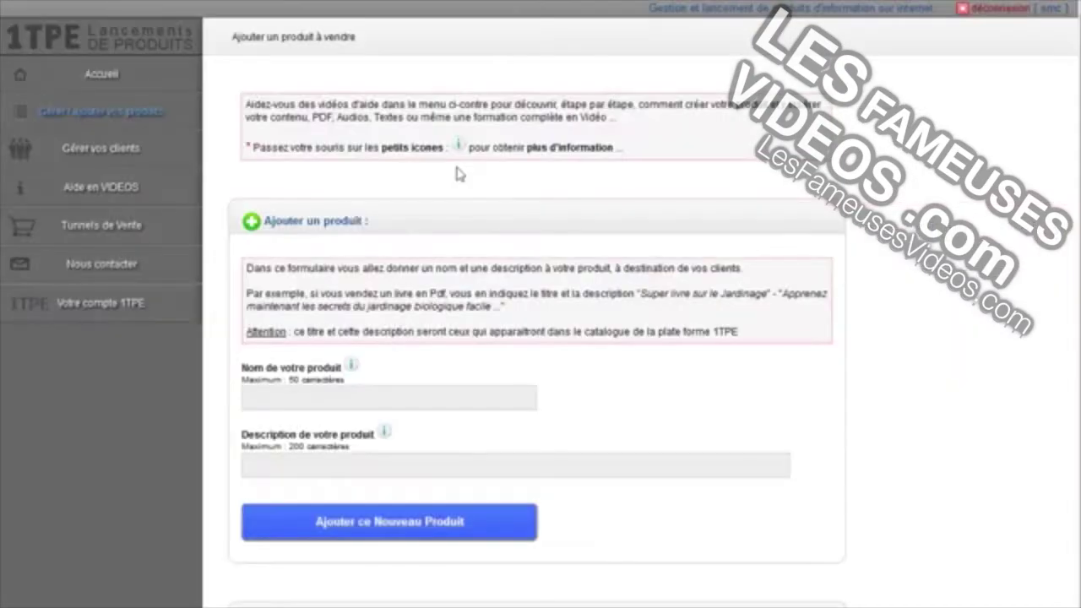
mouse_move(382, 336)
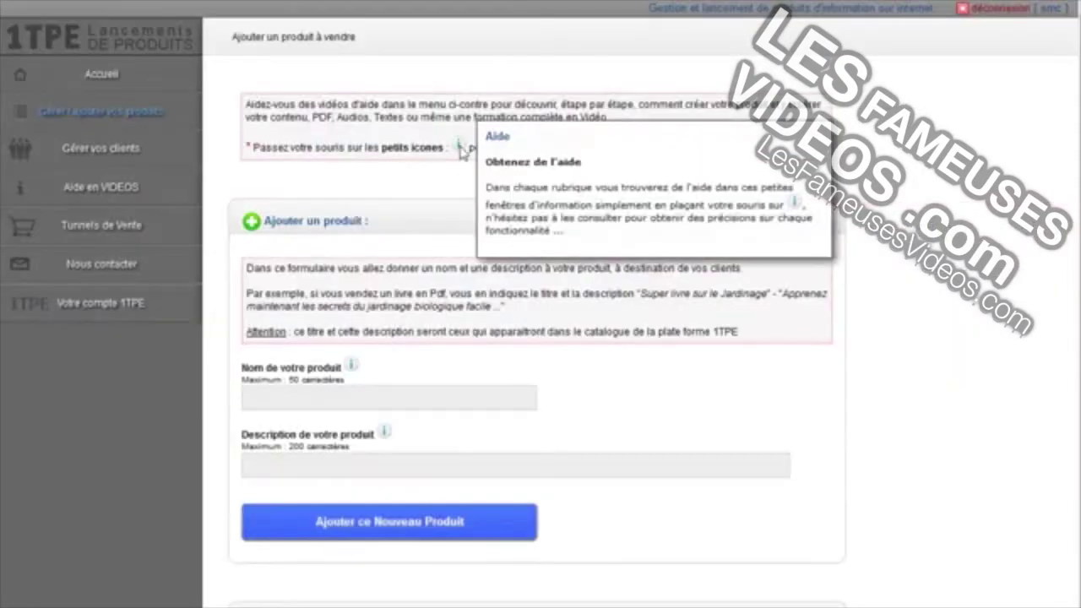
mouse_move(358, 372)
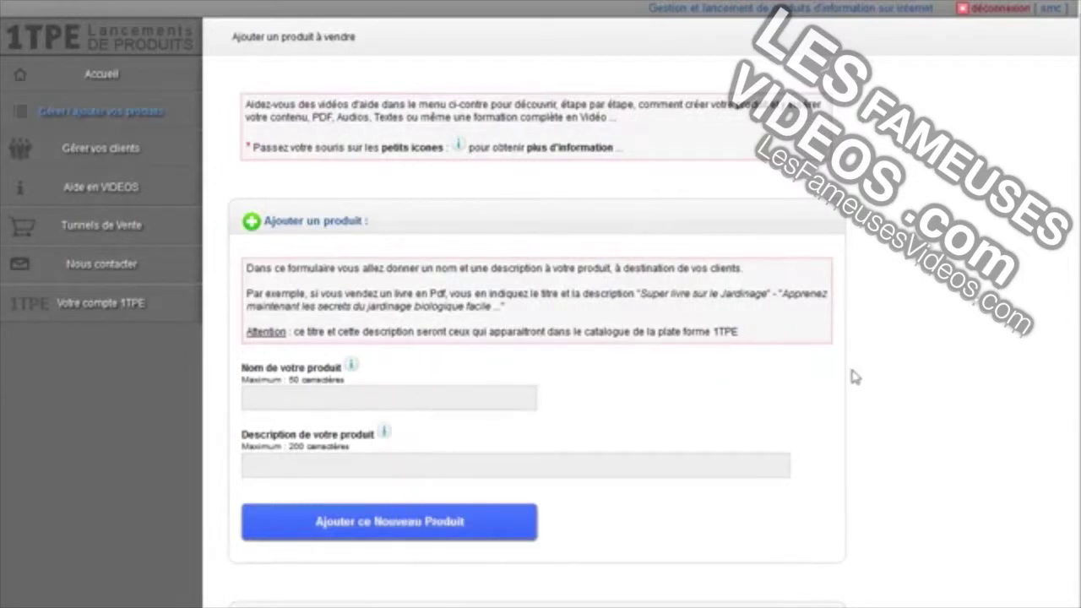
Enter "Formation au Marketing Viral" as the new product's name
scroll(859, 380, "down", 1)
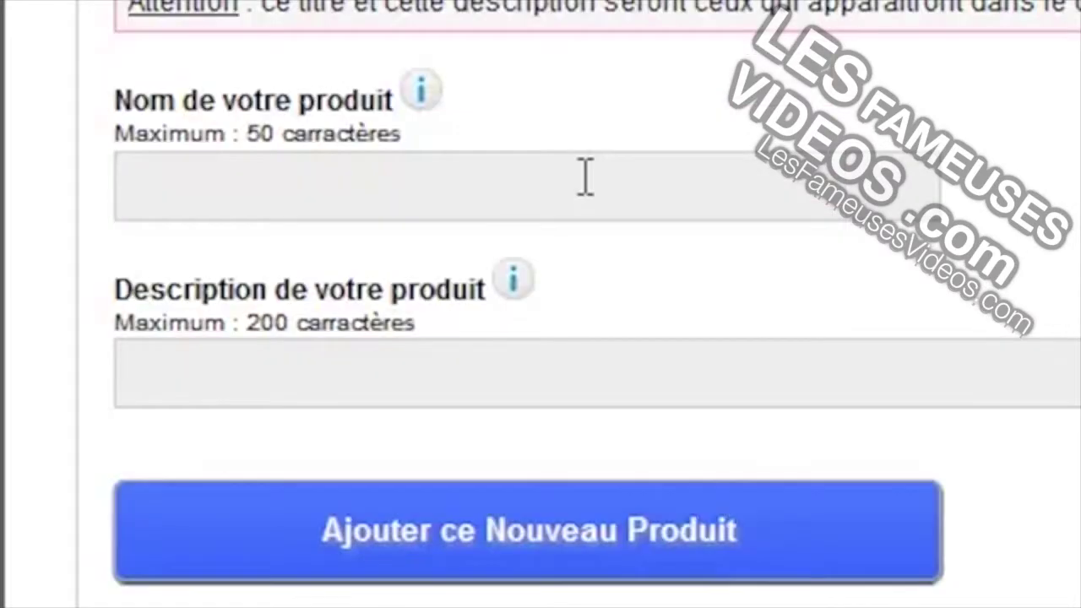
type("f")
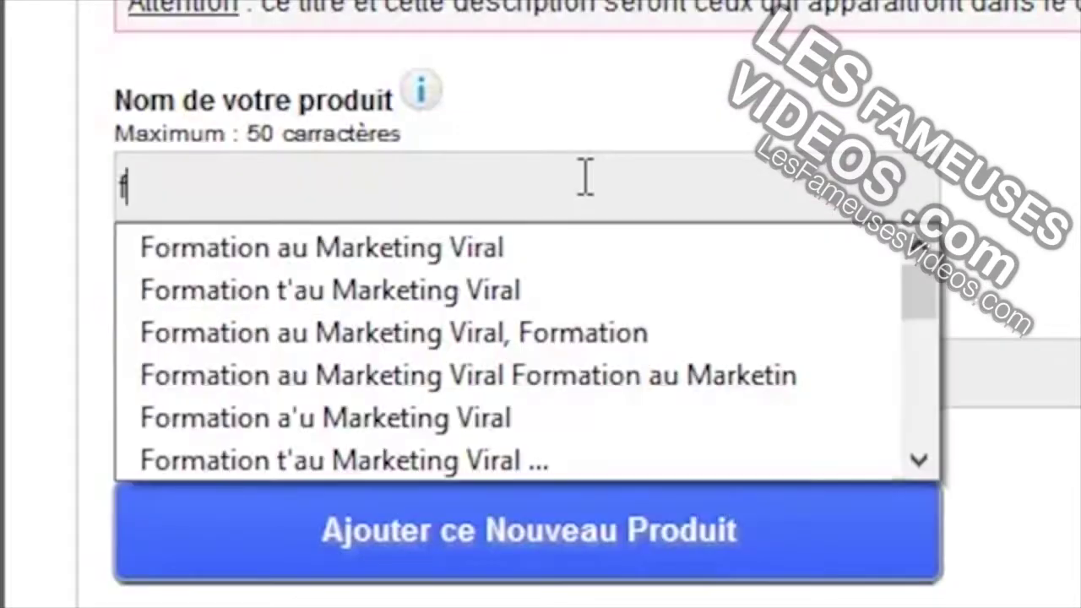
left_click(434, 258)
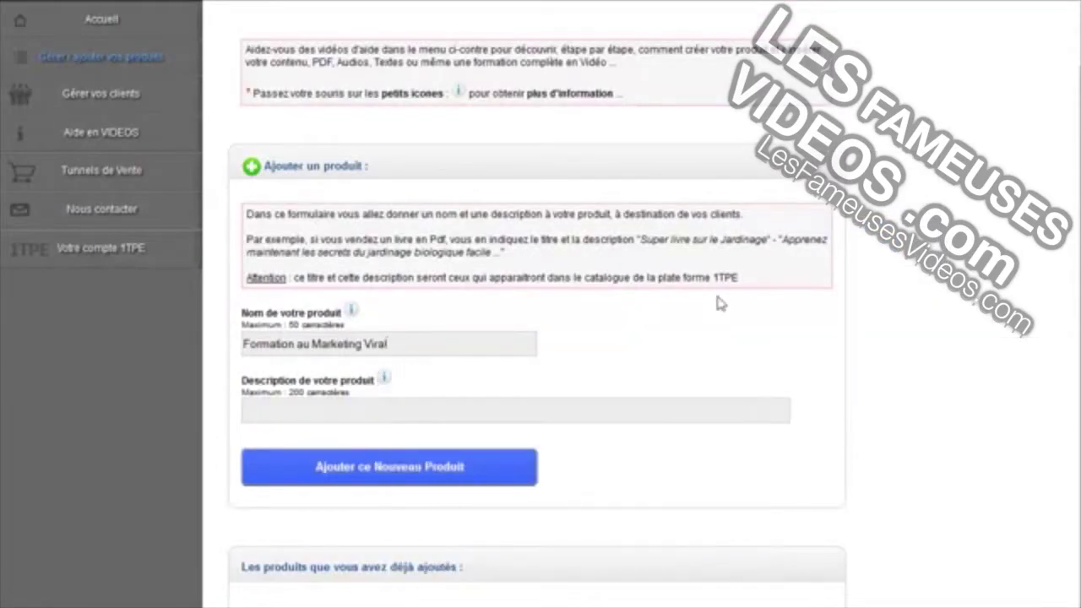
Set the product description to "Une formation en 5 vidéos, 3 audios sur le Marketing Viral ..." and add the new product
left_click(345, 413)
type("U")
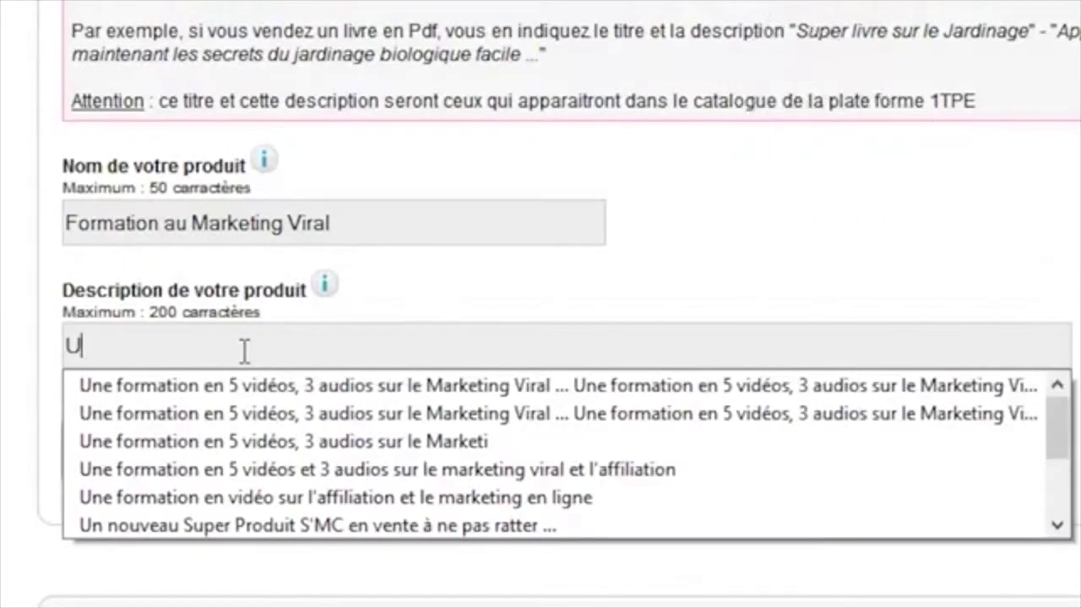
left_click(302, 385)
left_click_drag(195, 347, 68, 348)
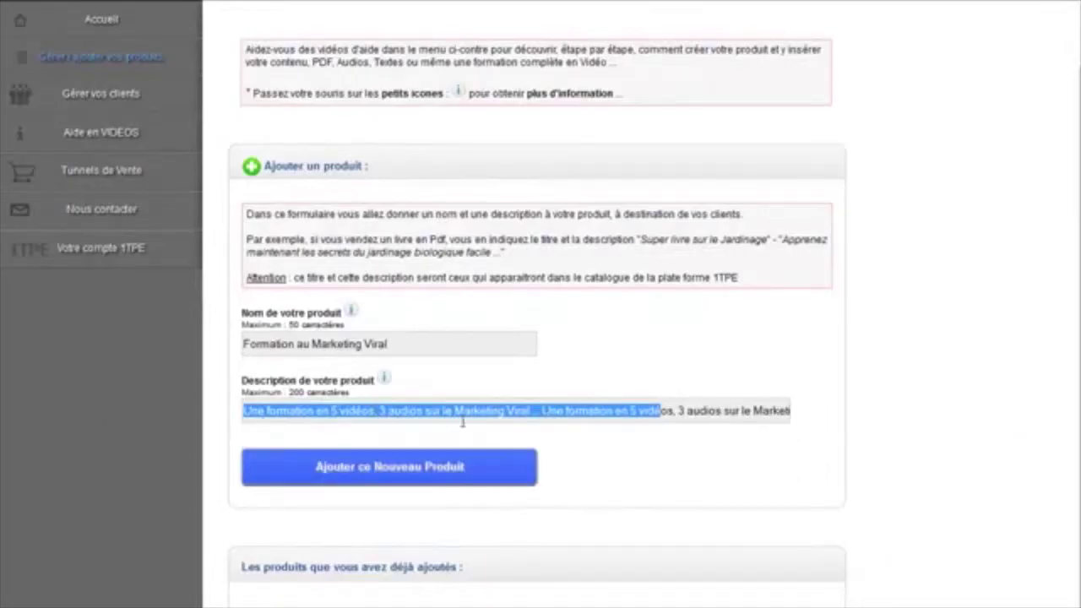
left_click(571, 411)
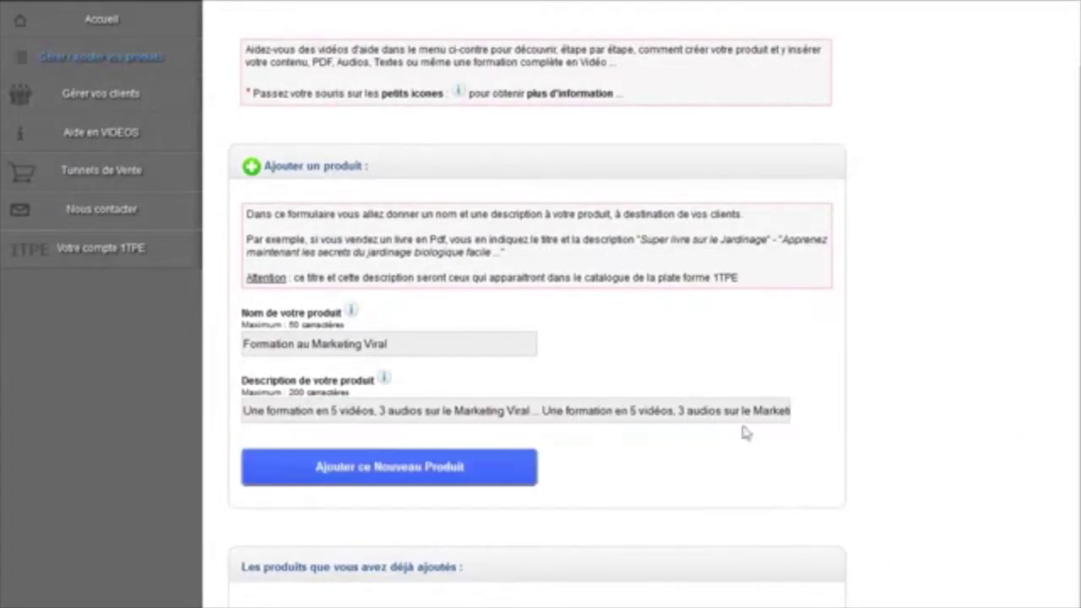
triple_click(543, 410)
type("Une formation en 5 vidéos, 3 audios sur le Marketing Viral ...")
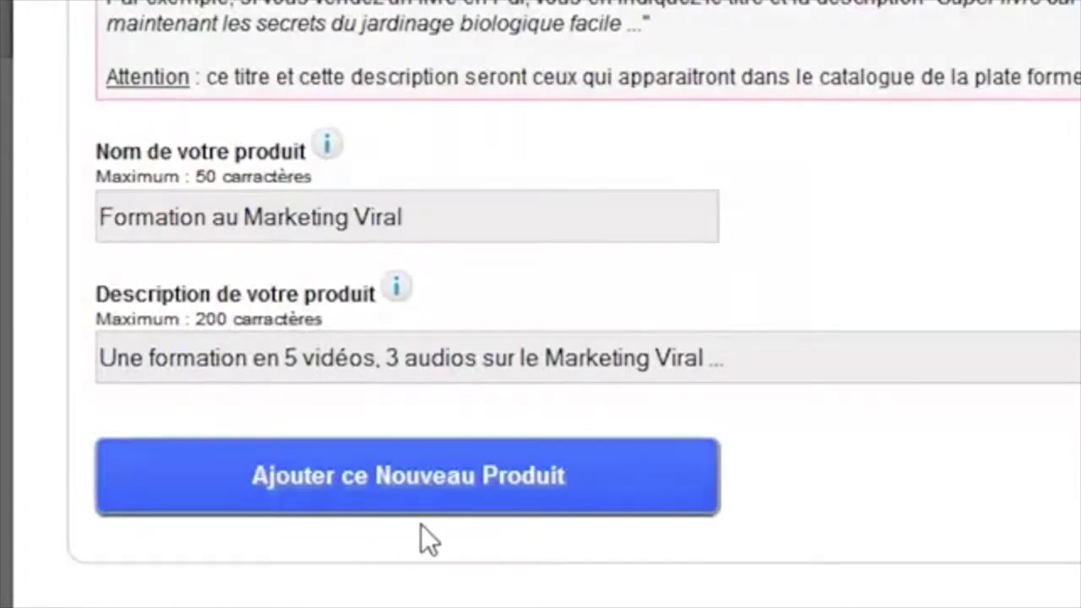
left_click(379, 497)
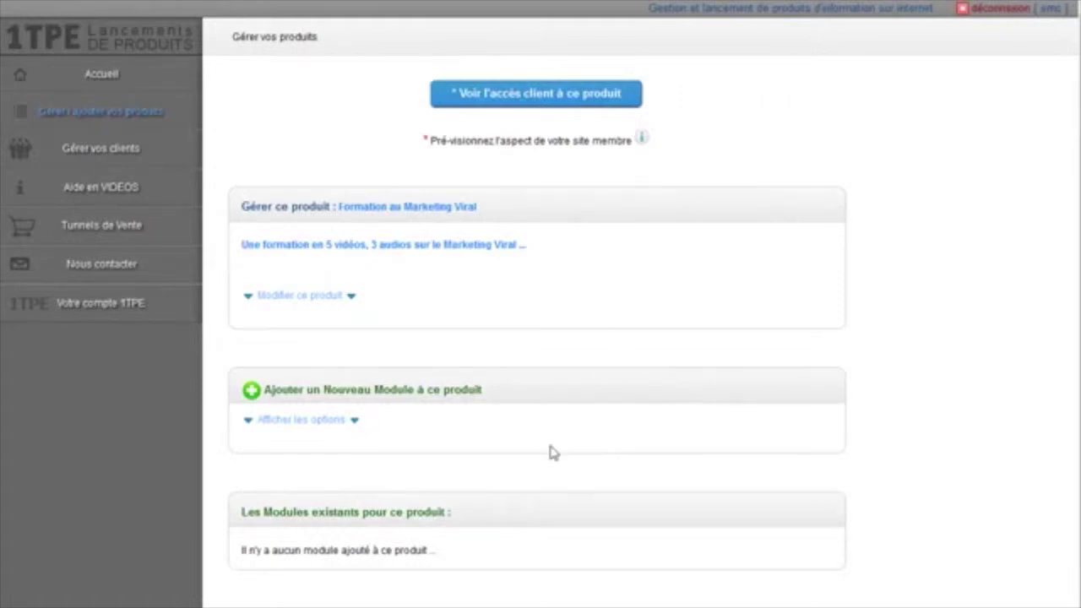
Open the content management of Formation au Marketing Viral from the product list and expand its modification options
left_click(106, 120)
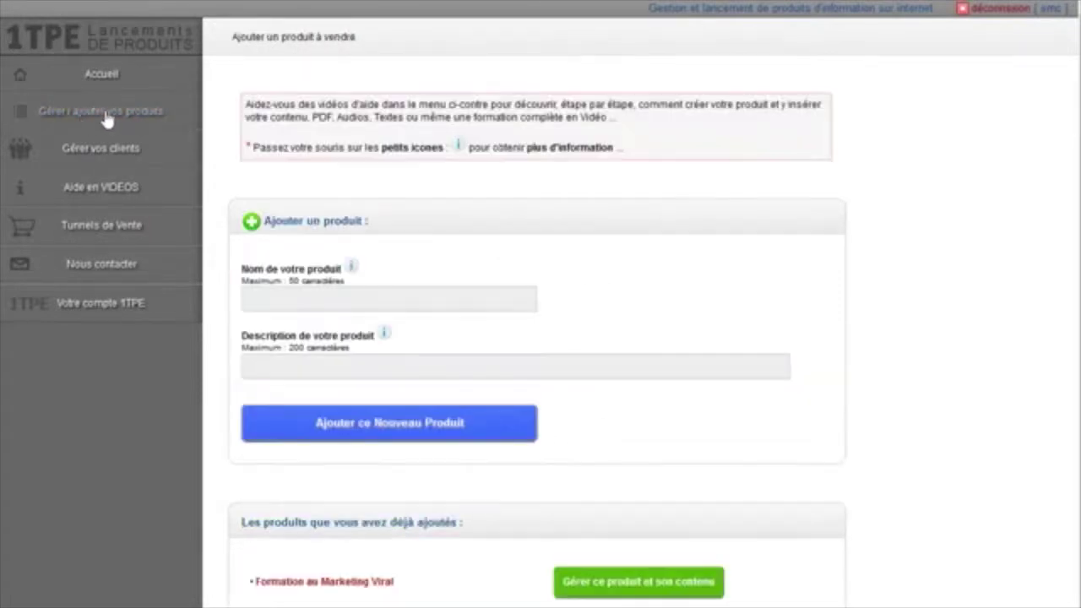
scroll(895, 523, "down", 1)
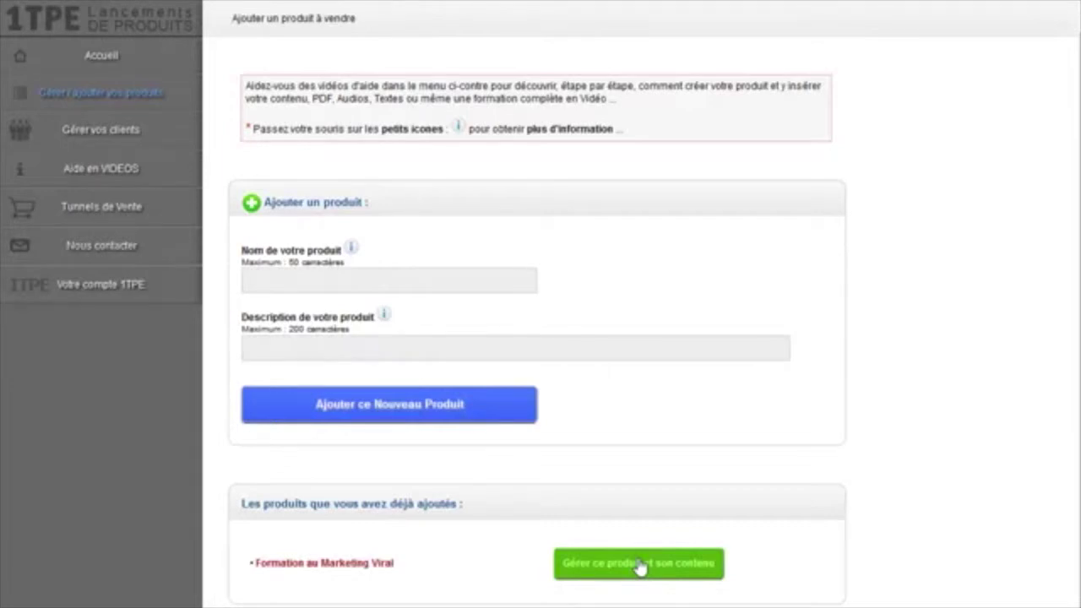
left_click(641, 566)
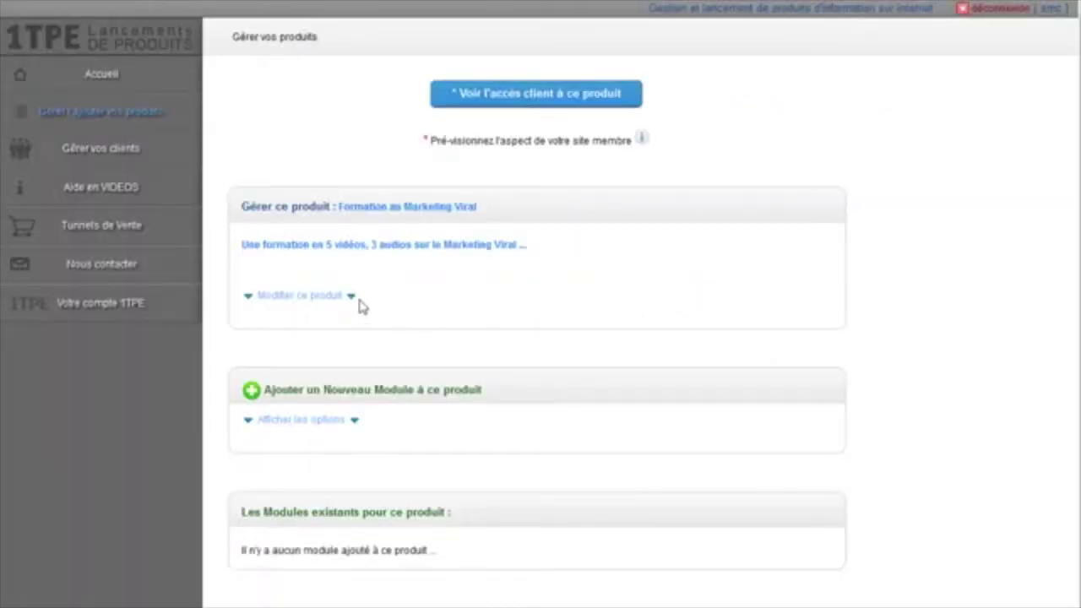
left_click(307, 297)
scroll(792, 342, "down", 1)
scroll(792, 342, "down", 2)
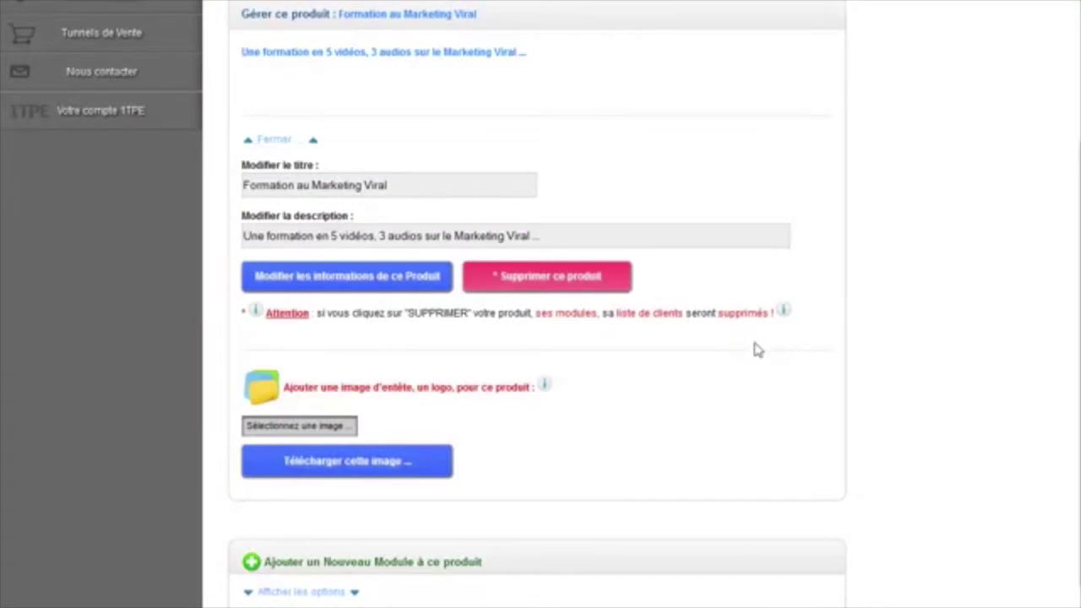
scroll(755, 350, "down", 1)
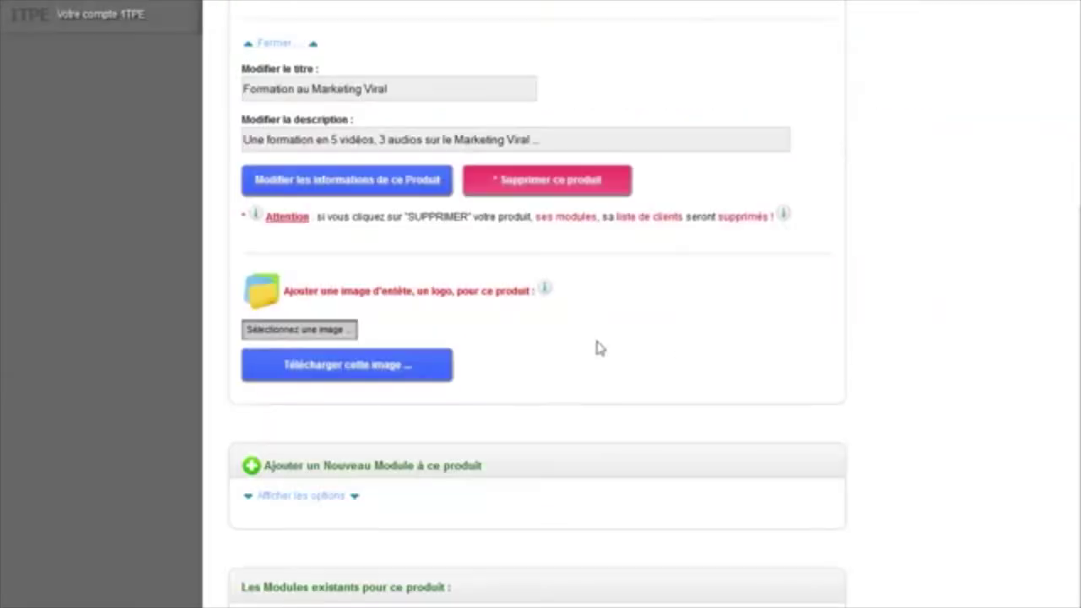
Upload logo-1tpe.jpg as the product's header image and preview the client access
left_click(325, 331)
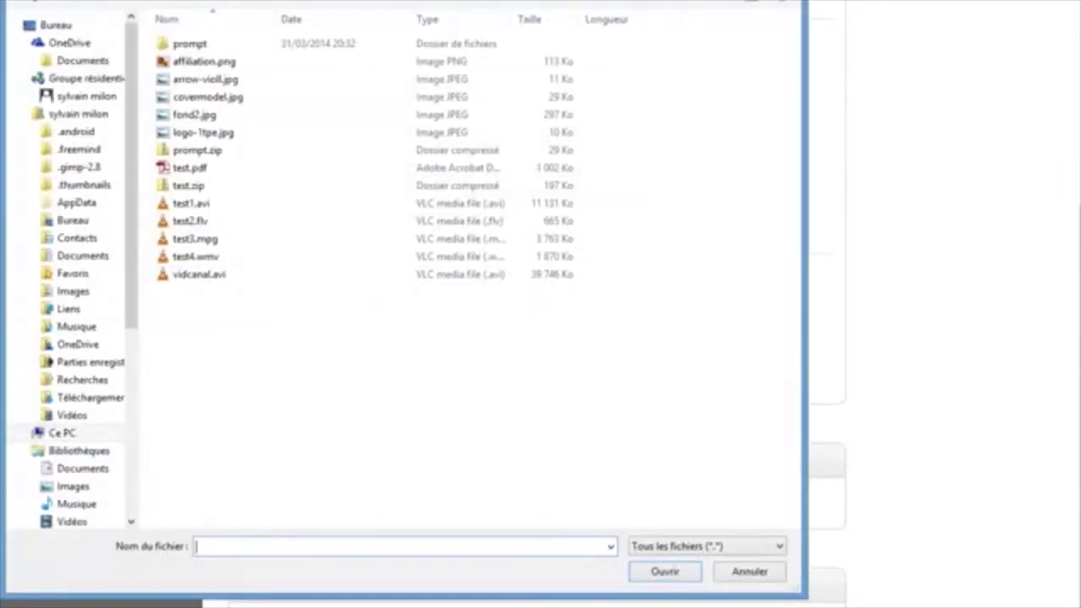
double_click(207, 133)
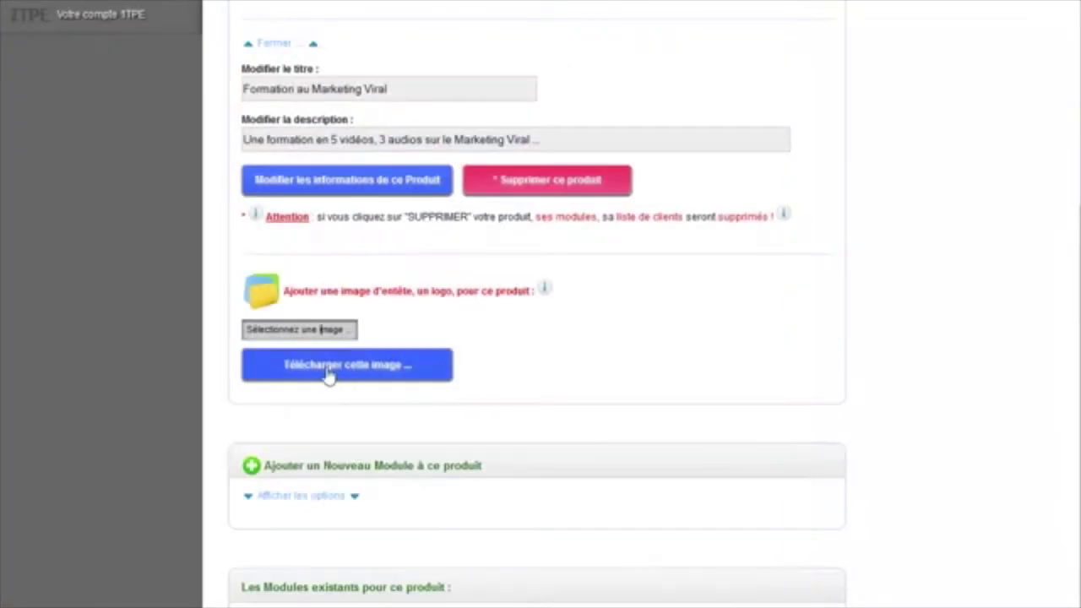
left_click(330, 370)
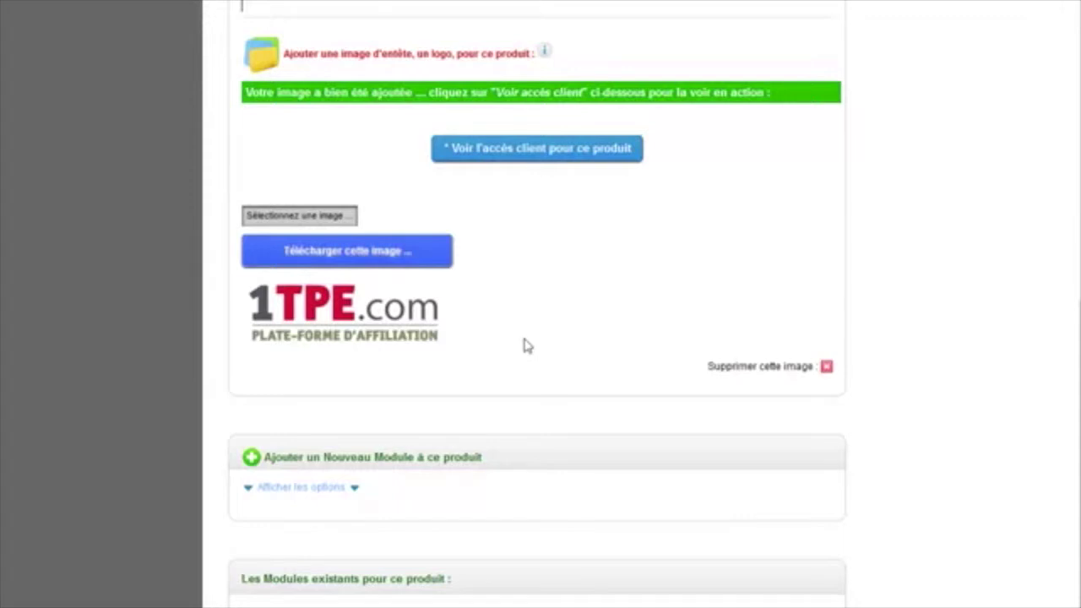
left_click(529, 155)
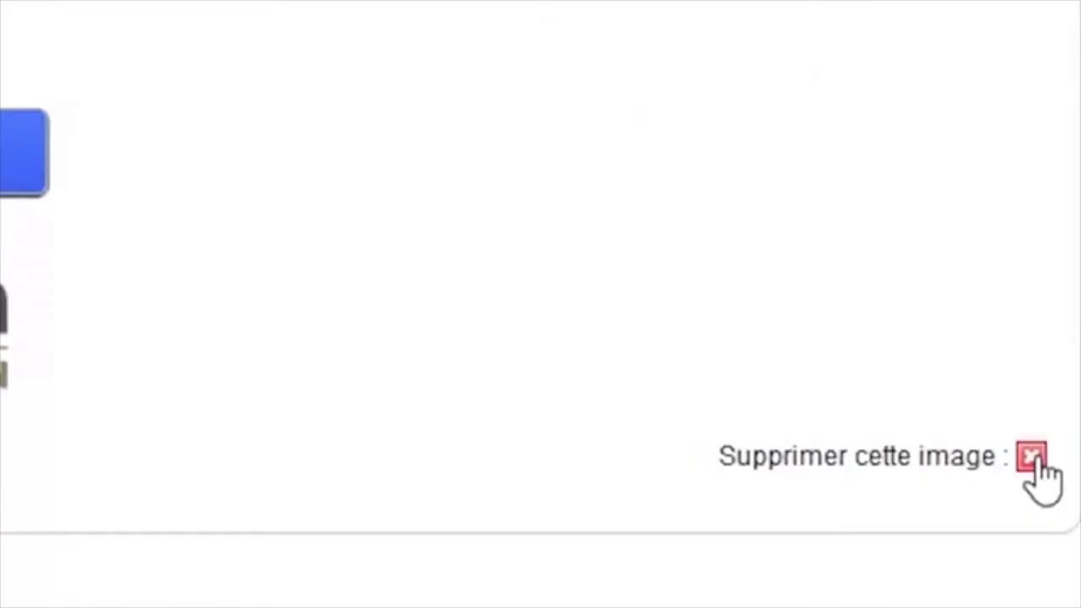
Delete the uploaded logo image and expand the product's modification options again
left_click(1032, 460)
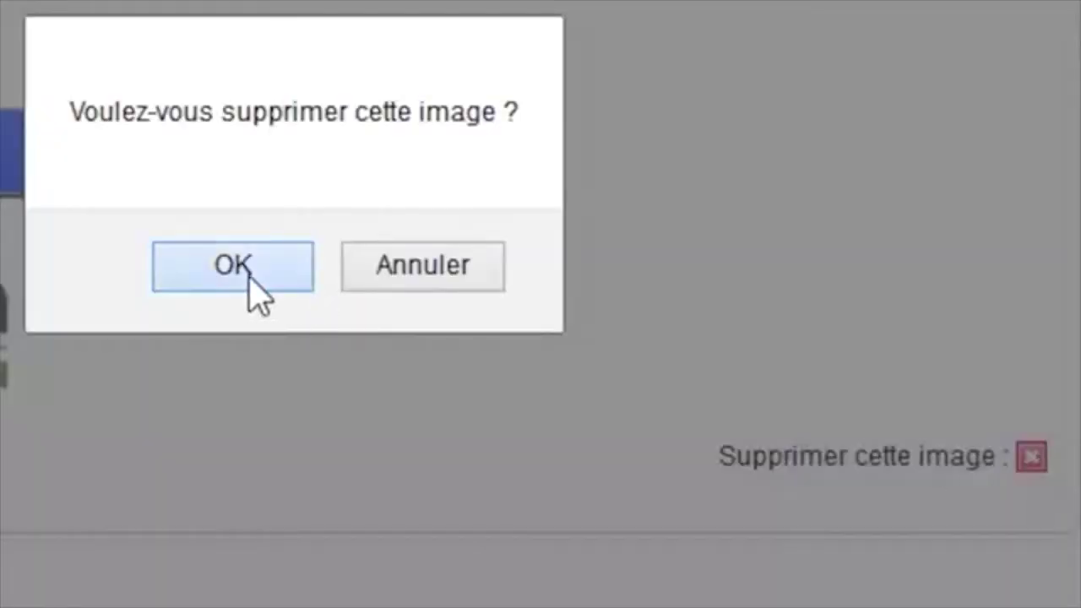
left_click(246, 274)
left_click(301, 296)
scroll(702, 297, "down", 3)
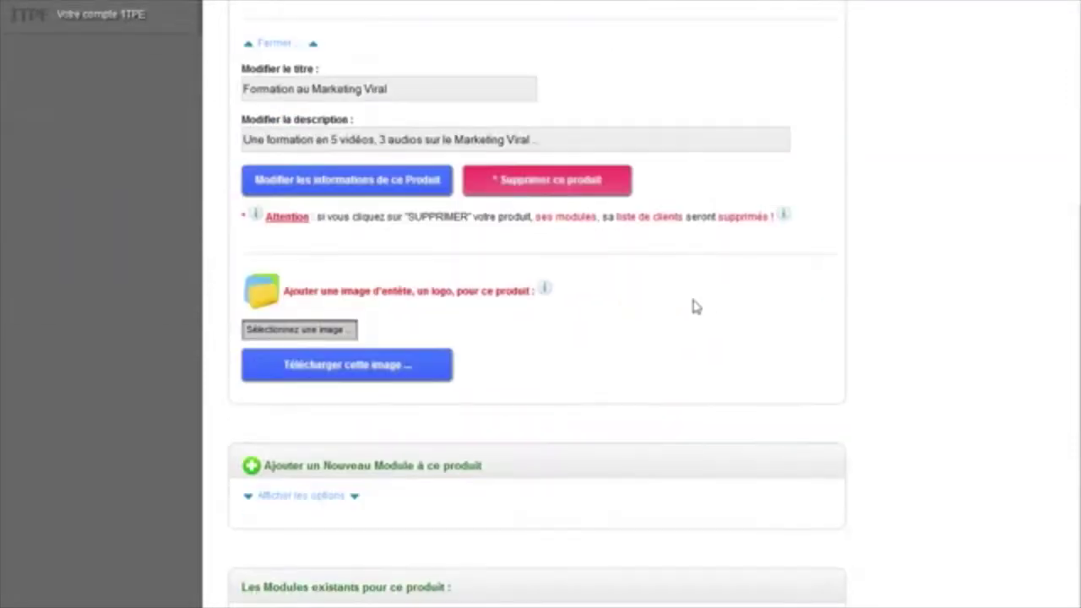
Upload affiliation.png as the product's header image and preview the client access
left_click(288, 334)
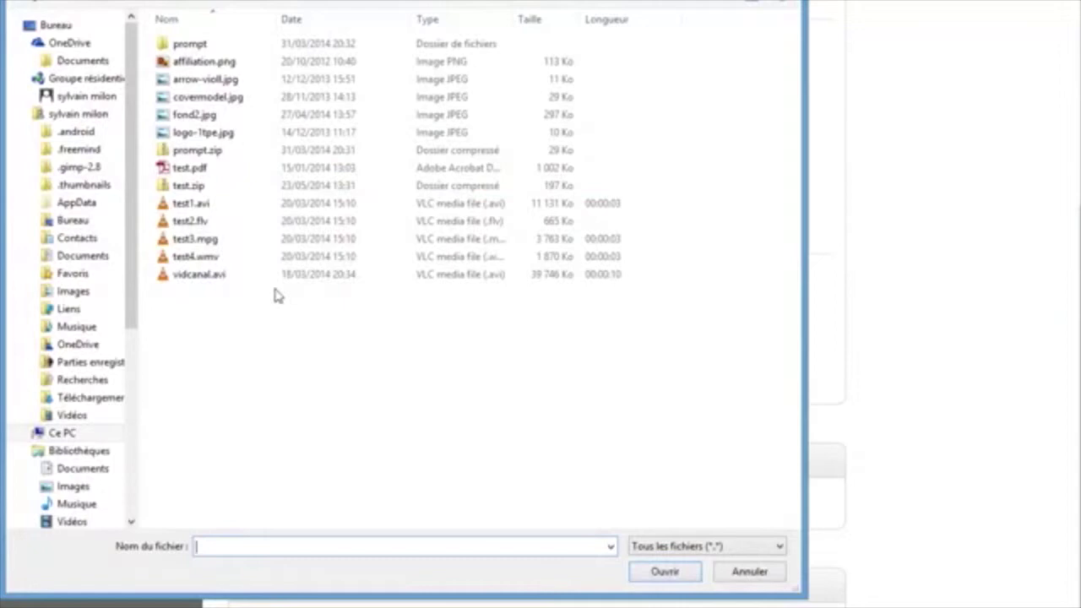
double_click(207, 70)
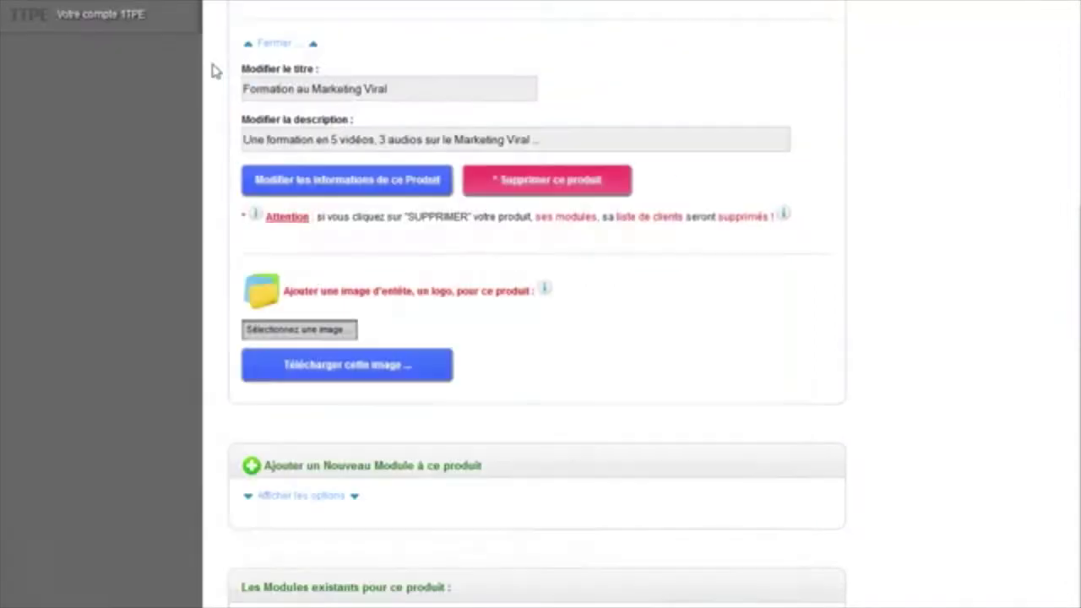
left_click(311, 331)
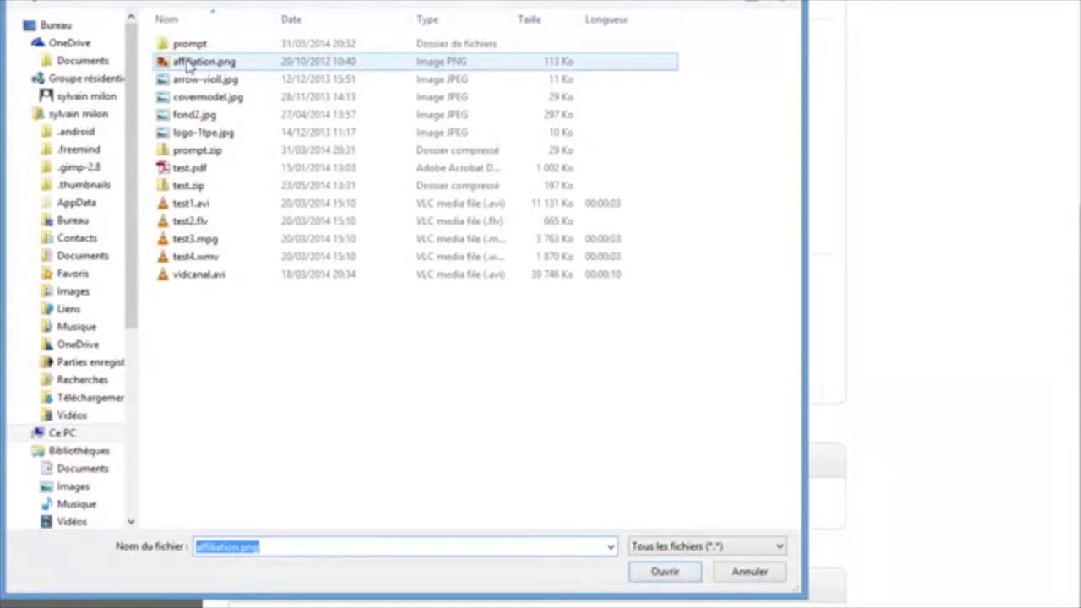
left_click(216, 67)
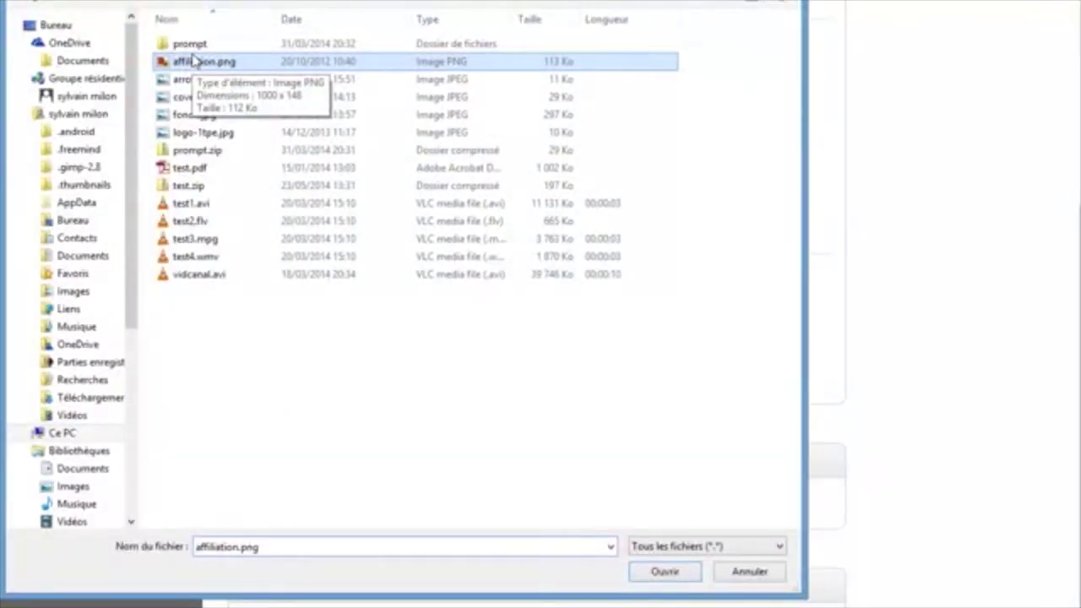
left_click(676, 572)
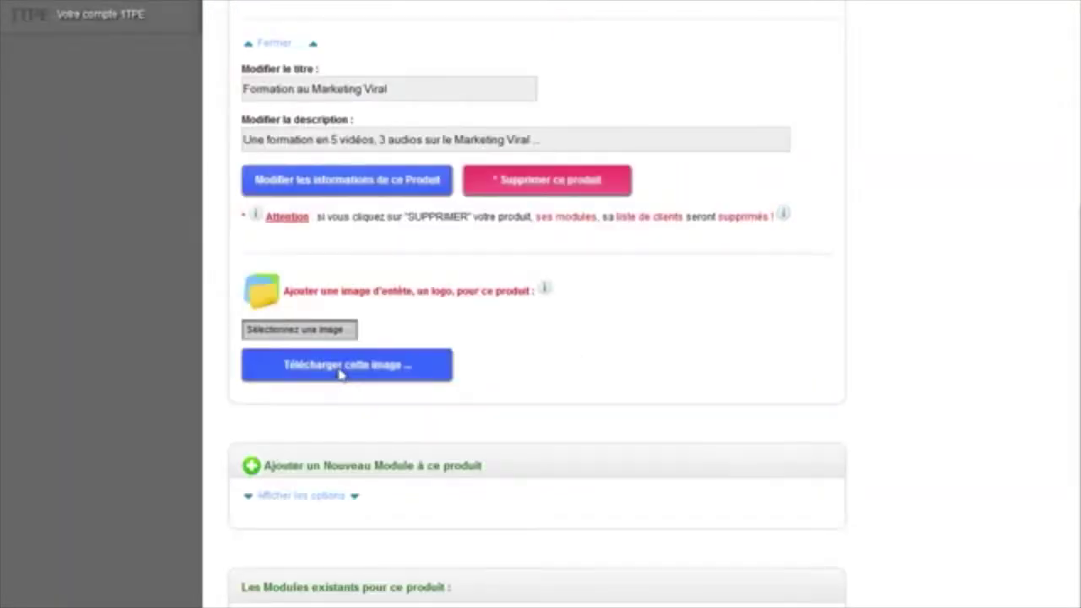
left_click(340, 365)
scroll(792, 422, "down", 5)
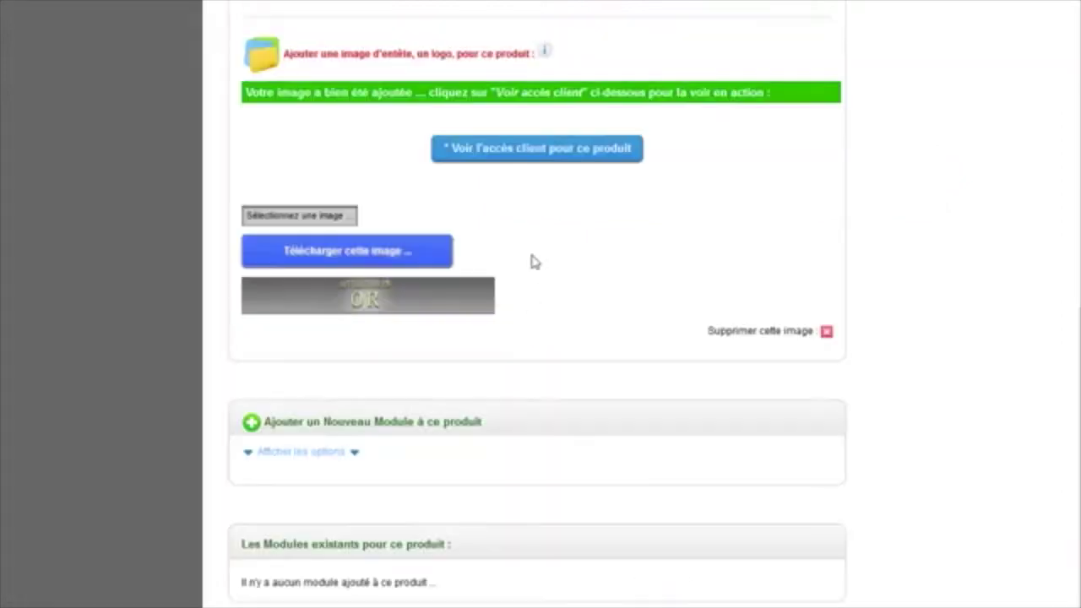
left_click(533, 150)
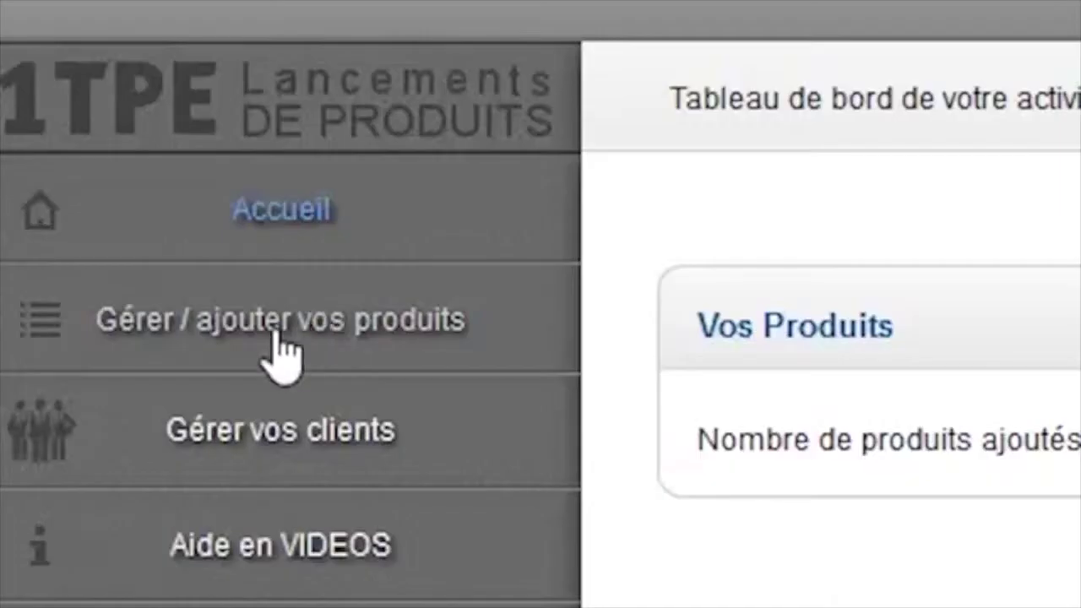
Open the content management of Formation au Marketing Viral and expand the options for adding a new module
left_click(100, 115)
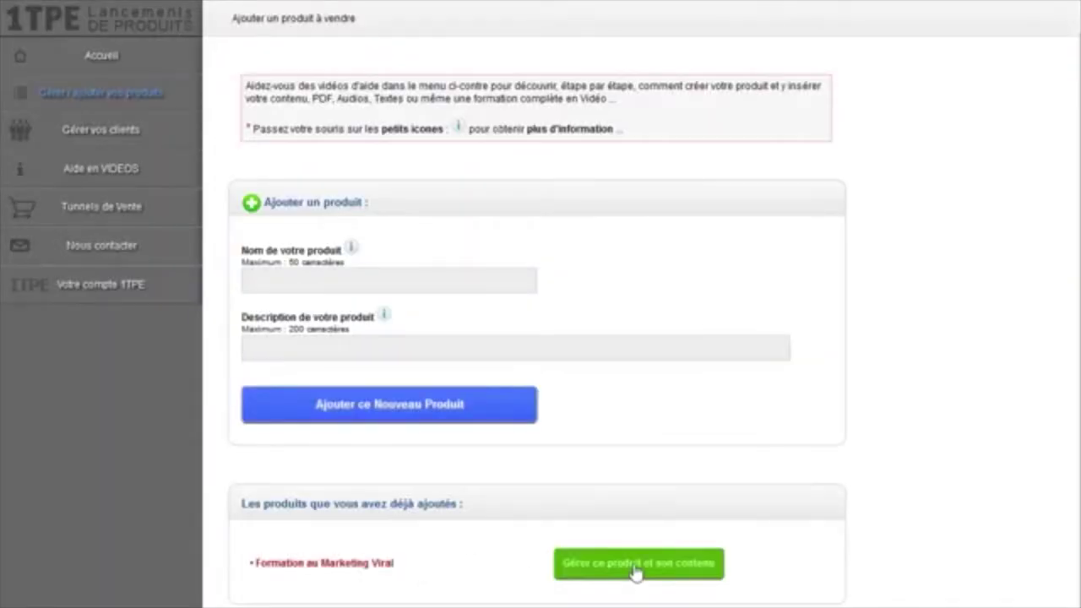
left_click(636, 573)
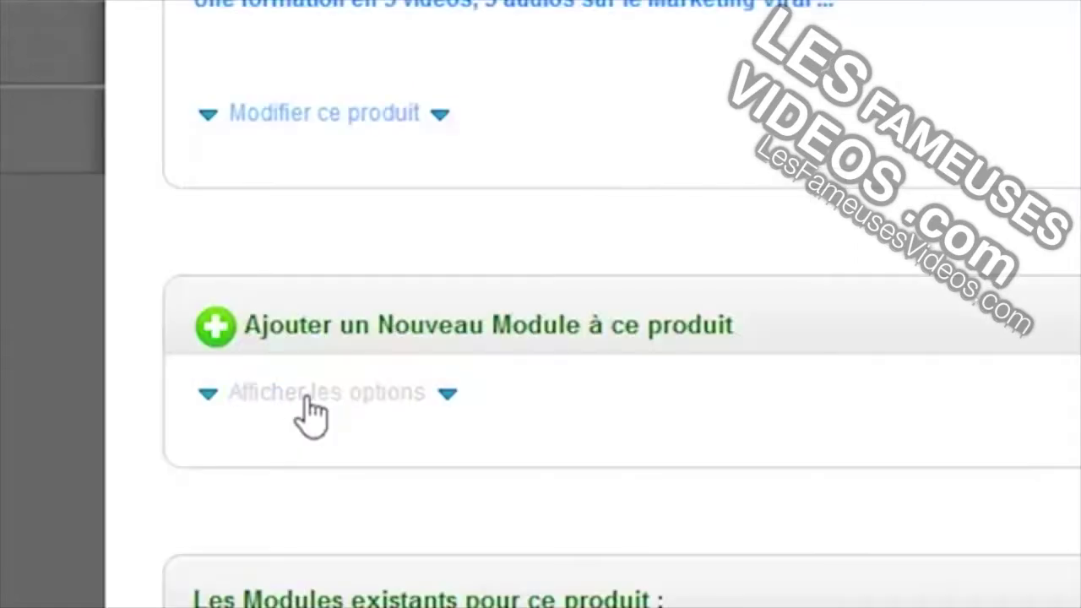
left_click(295, 402)
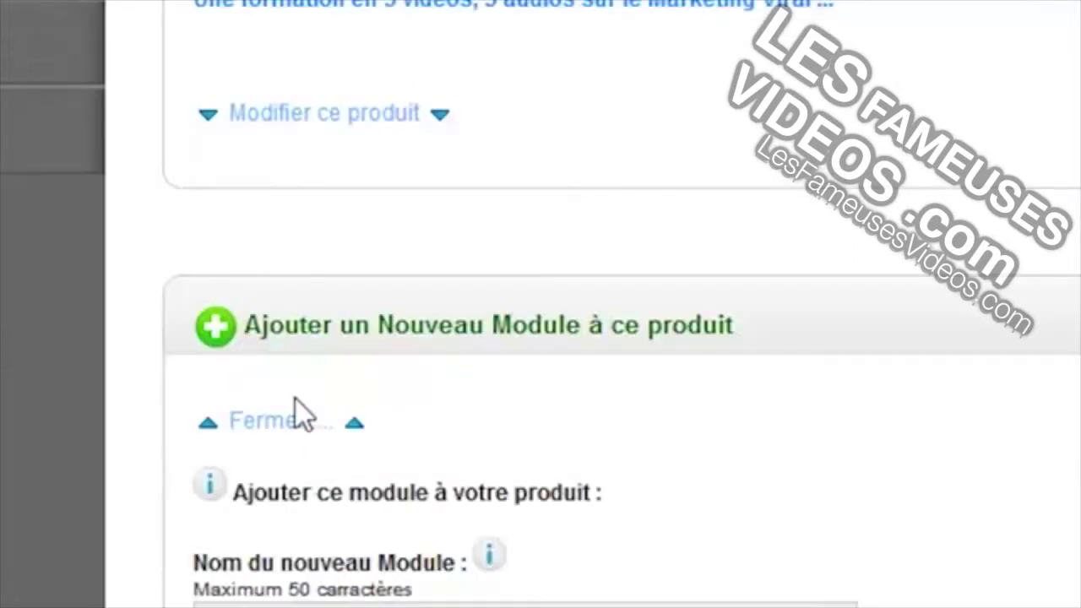
Name the new module "Le support en PDF pour votre formation" and describe it as "Téléchargez le support en PDF de la formation"
scroll(686, 413, "down", 5)
scroll(685, 413, "up", 4)
scroll(686, 413, "down", 1)
left_click(311, 314)
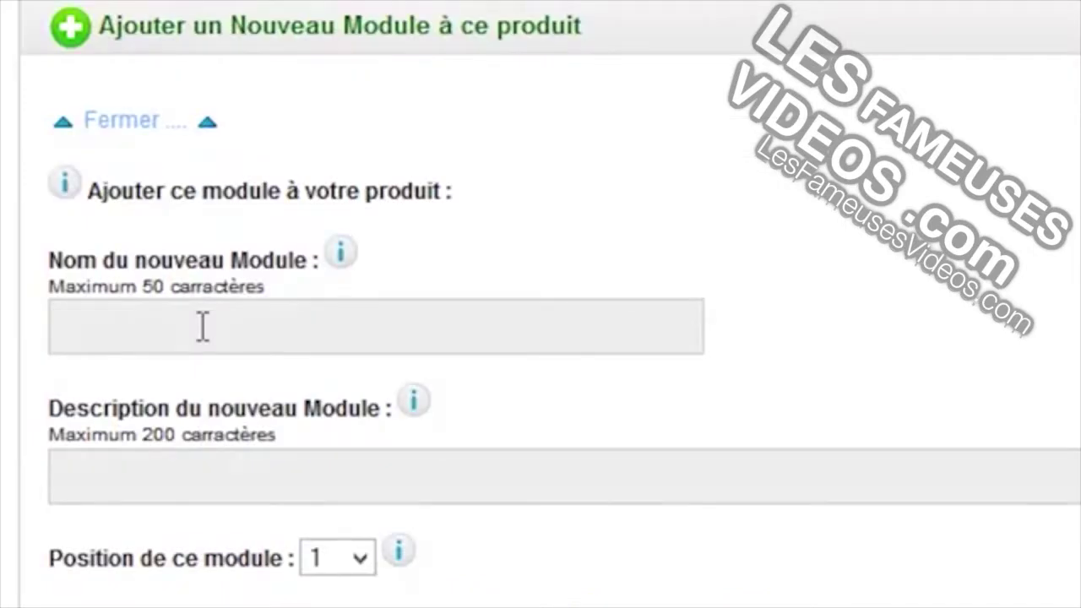
type("LE")
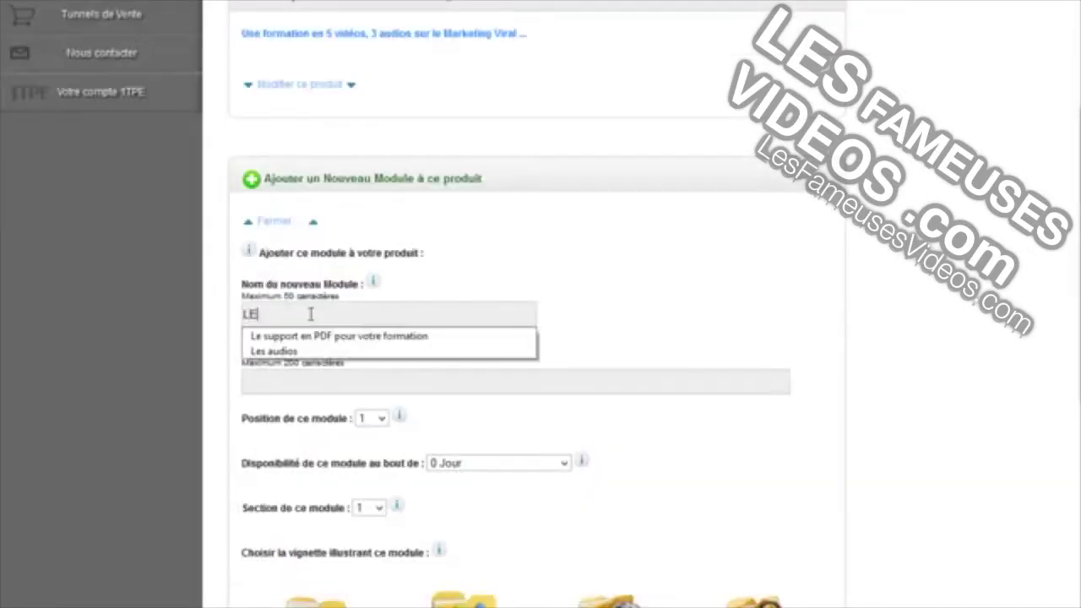
key("Down")
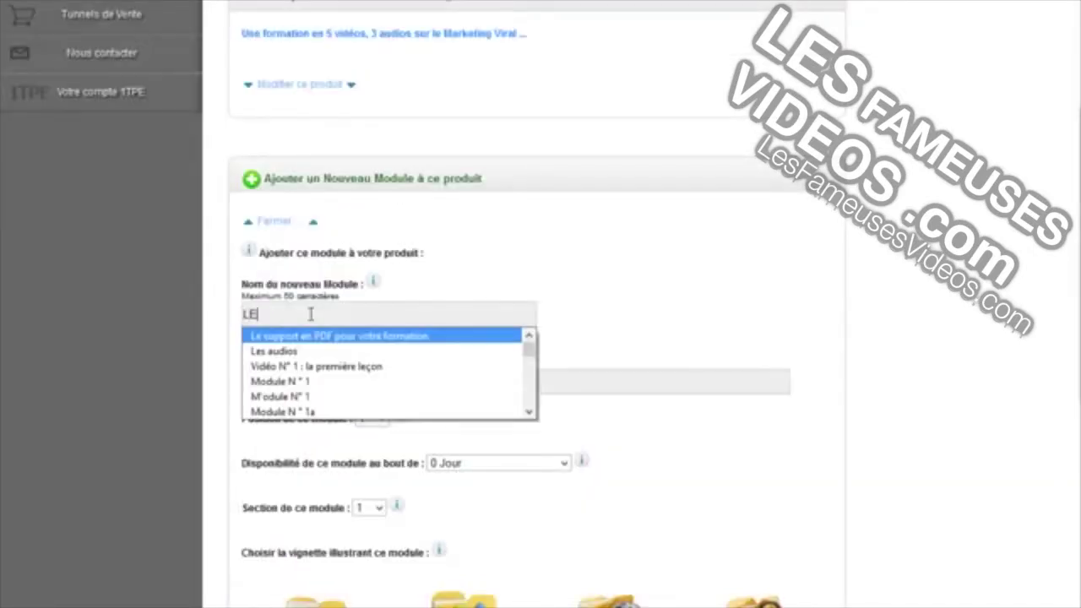
left_click(319, 338)
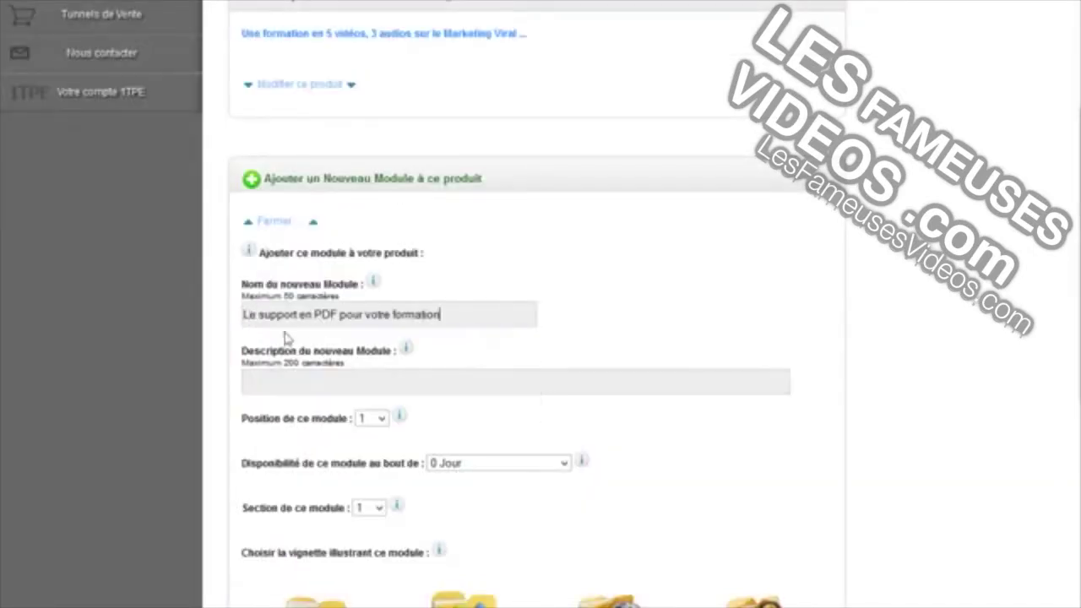
left_click(275, 384)
type("T")
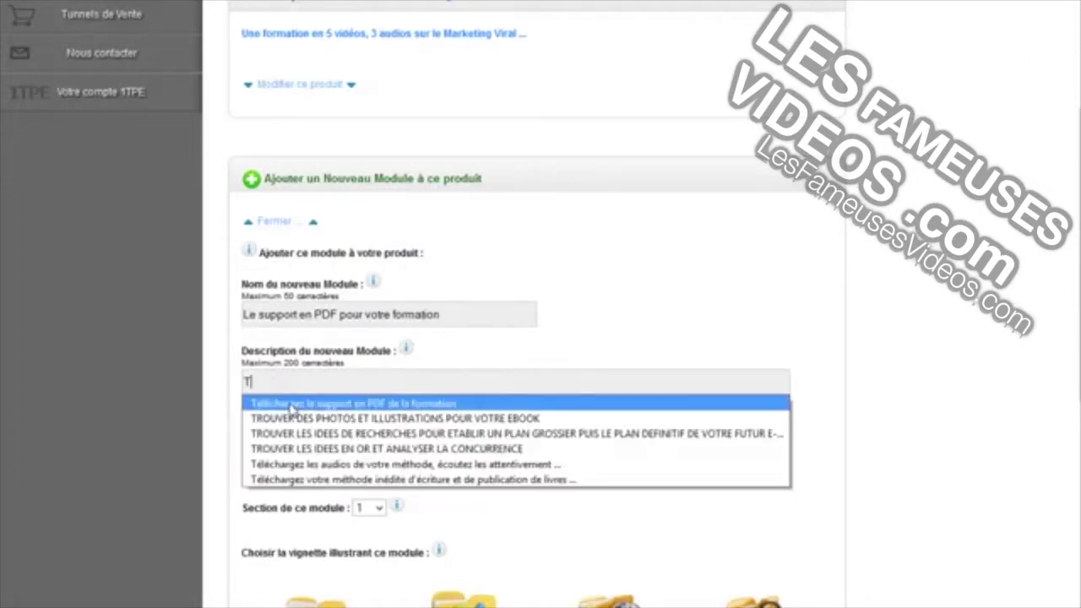
left_click(492, 402)
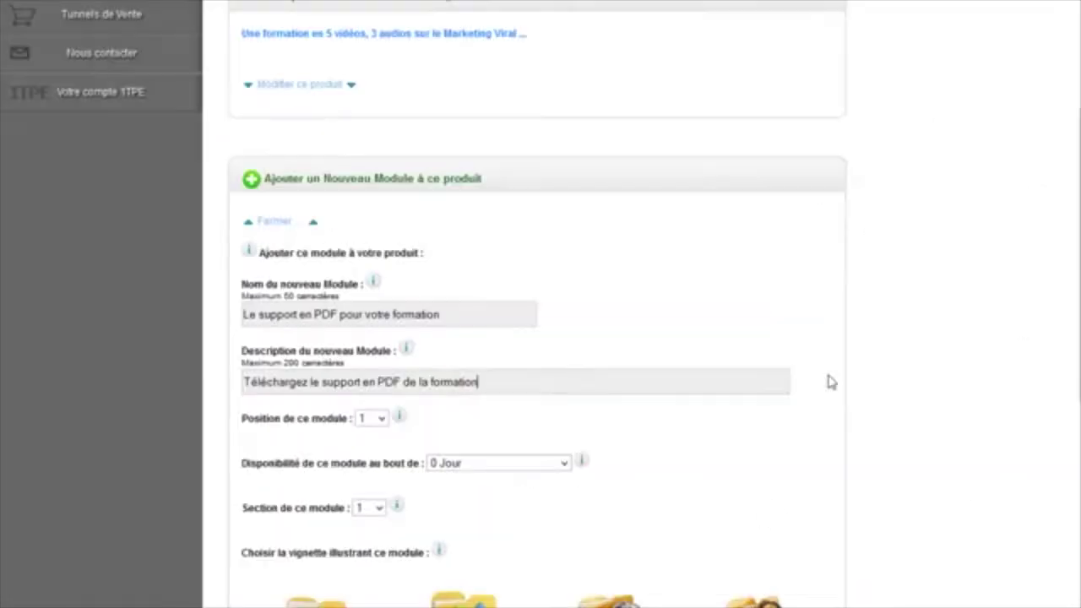
Review the position numbers offered for the new module without choosing a different one
scroll(857, 366, "down", 2)
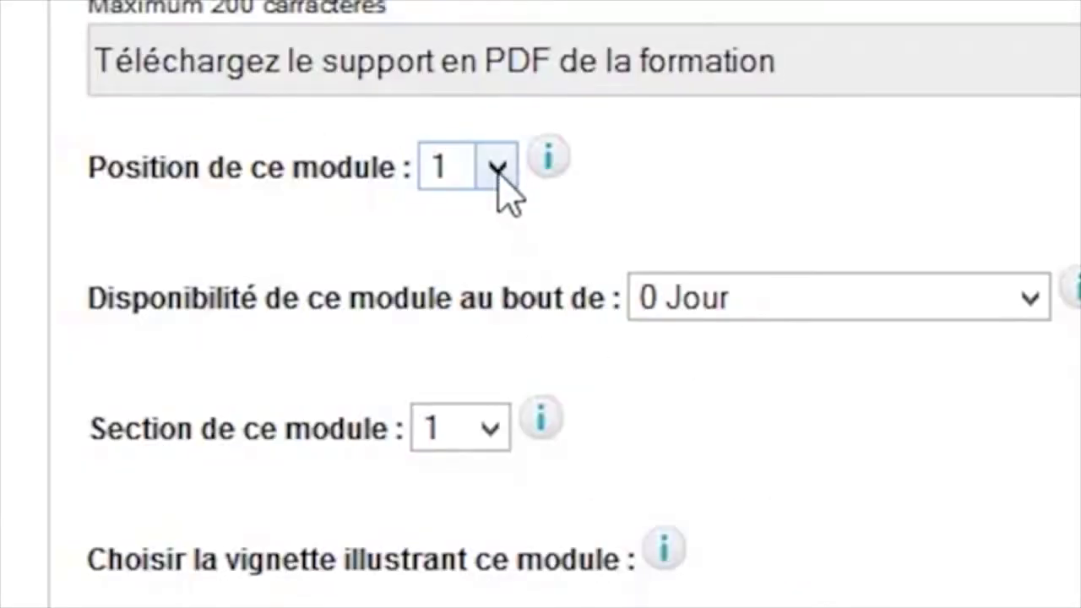
left_click(500, 186)
left_click_drag(497, 247, 497, 241)
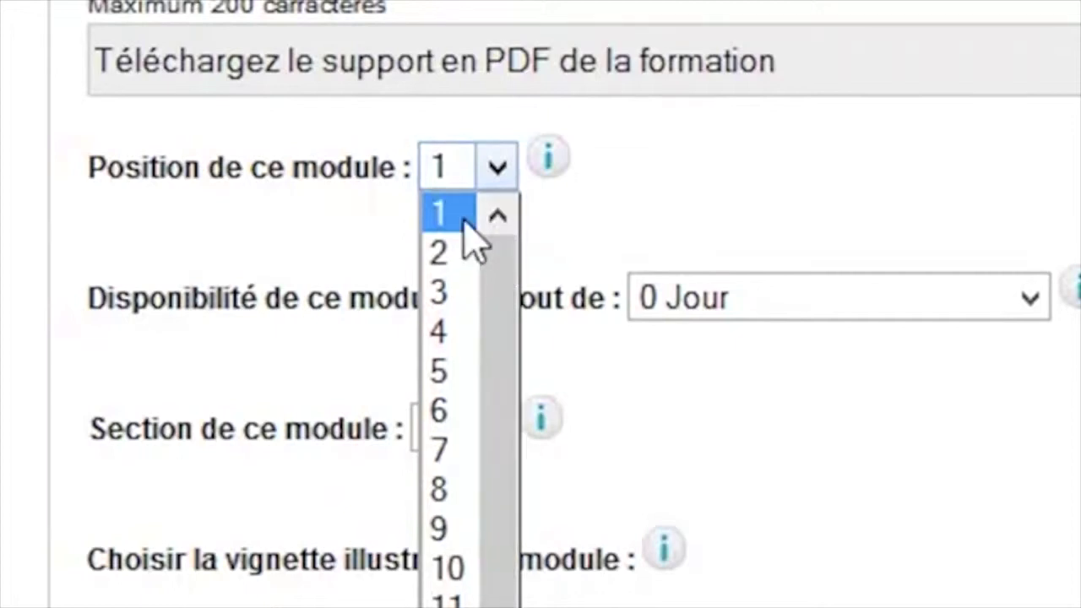
left_click_drag(498, 592, 517, 340)
left_click(714, 181)
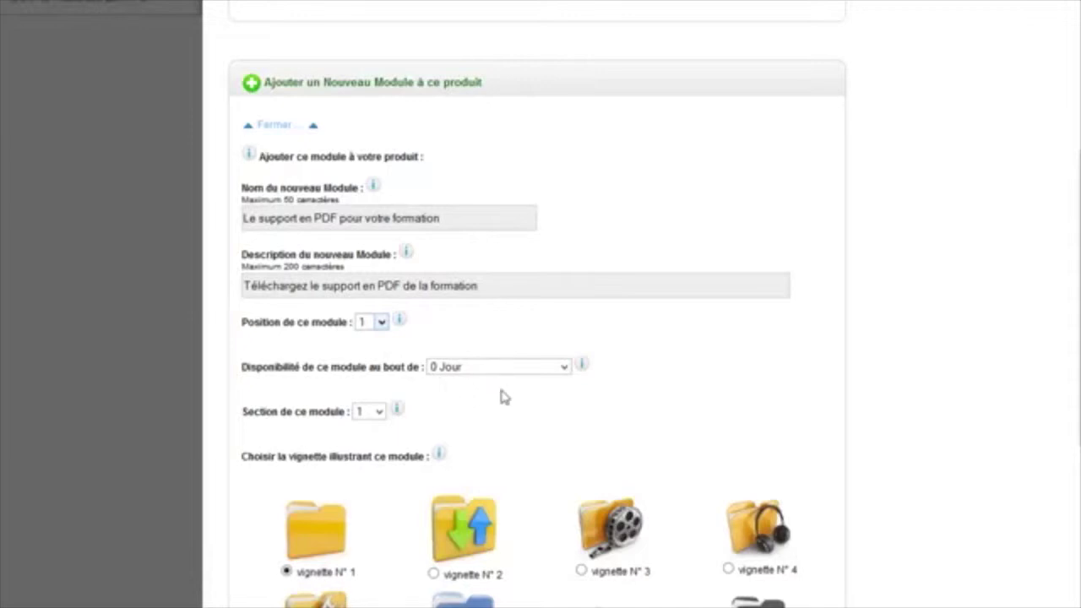
Set the module's availability delay to 2 Jours, and change it to 10 Jours
left_click(497, 368)
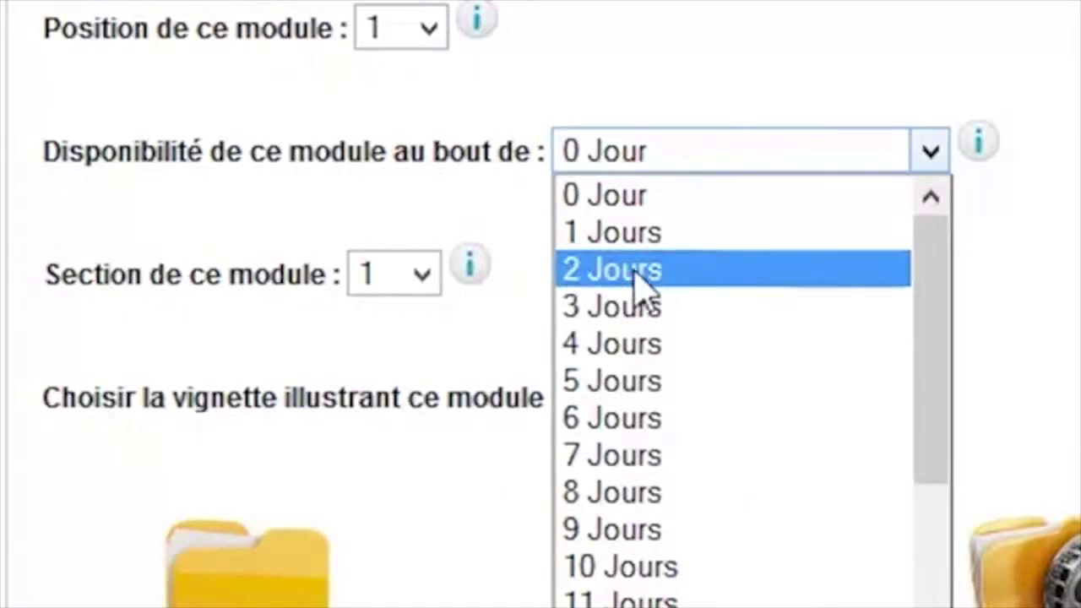
left_click(456, 409)
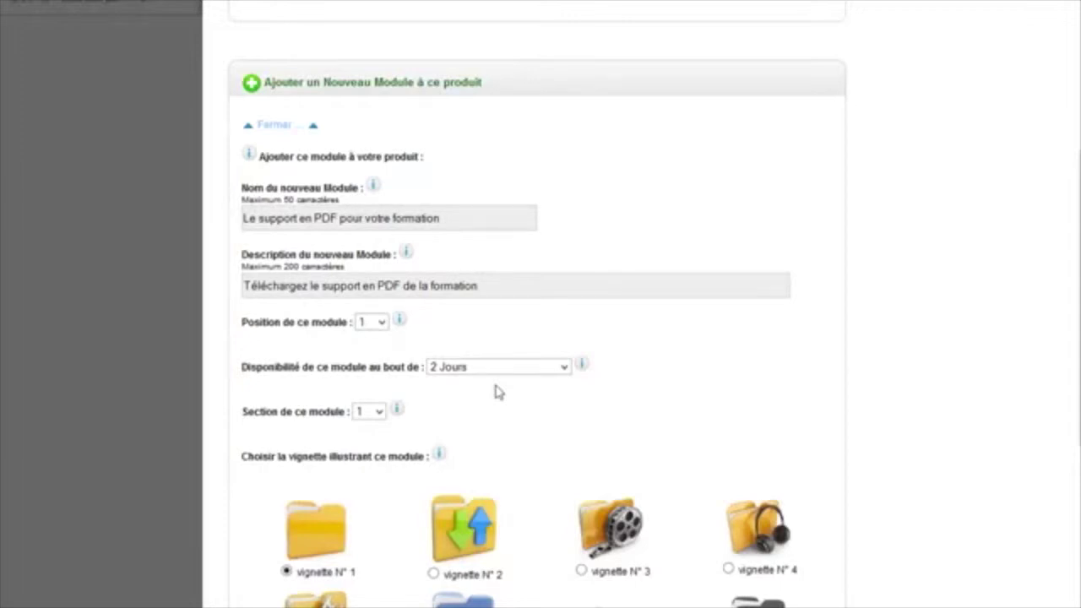
left_click(493, 370)
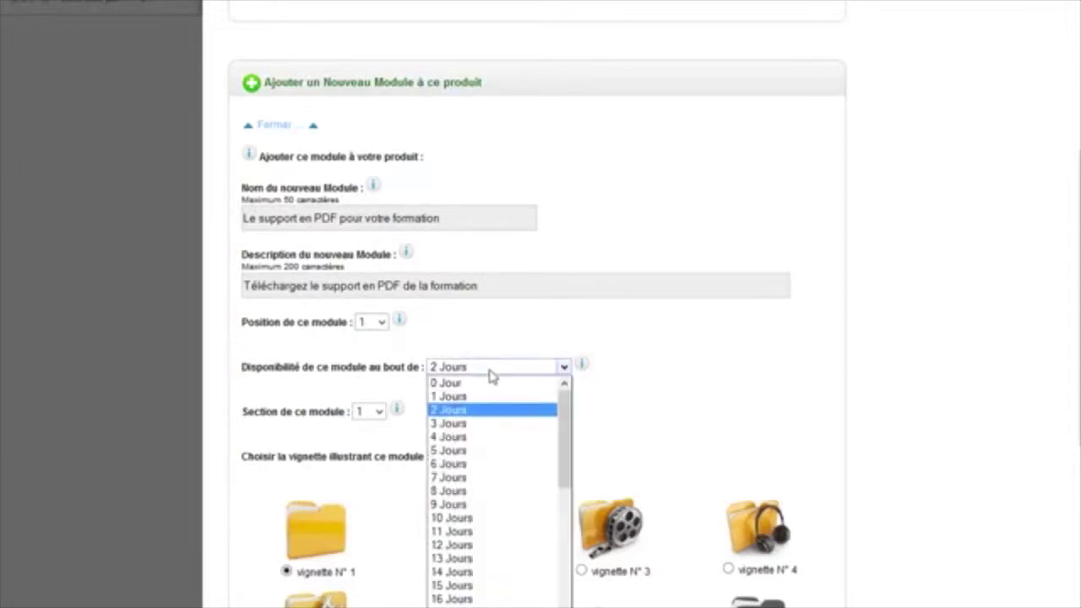
left_click(476, 518)
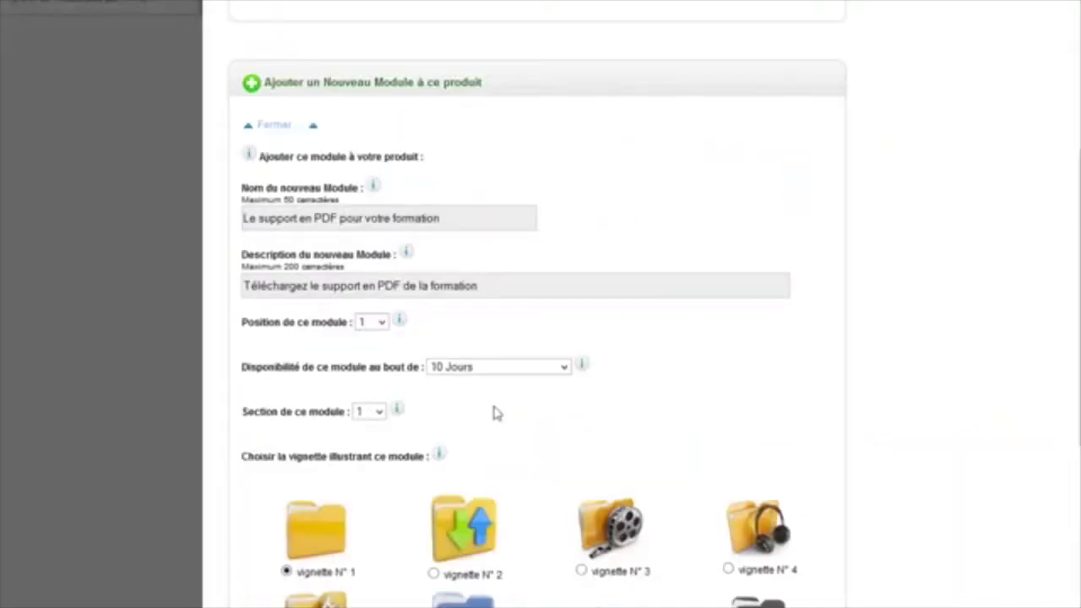
Review the longer availability delays and the section numbers offered for the module without selecting any
left_click(564, 367)
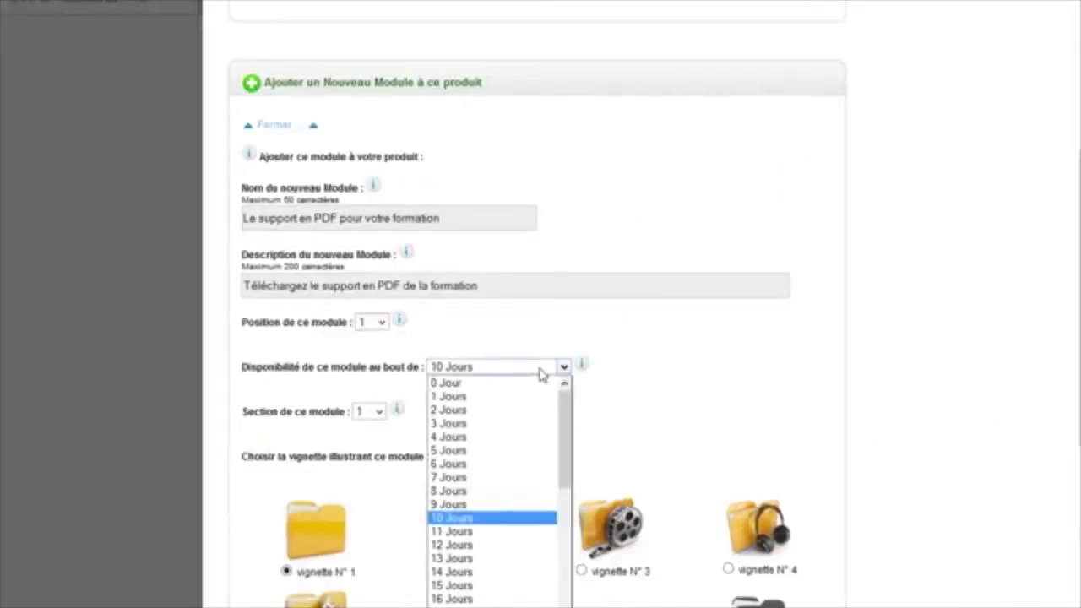
scroll(551, 582, "down", 8)
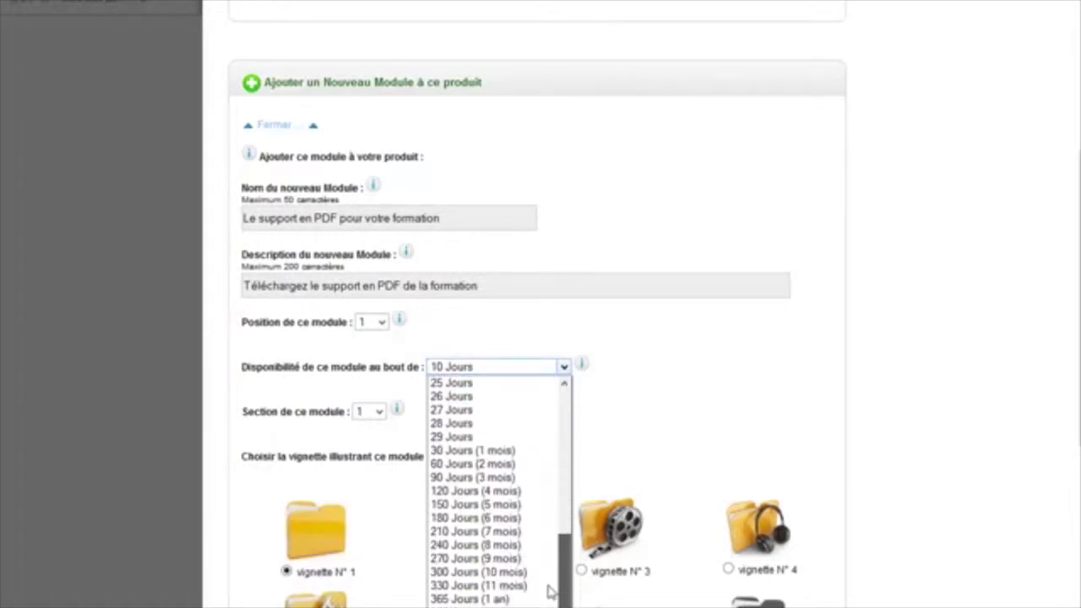
scroll(549, 583, "up", 10)
left_click(620, 401)
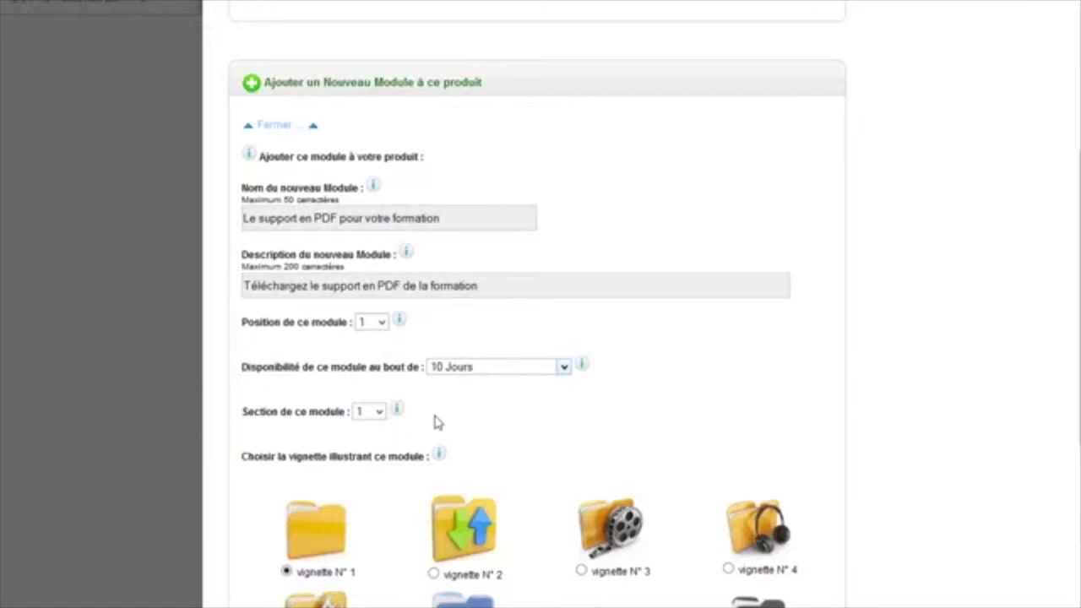
left_click(379, 411)
left_click_drag(377, 433, 379, 241)
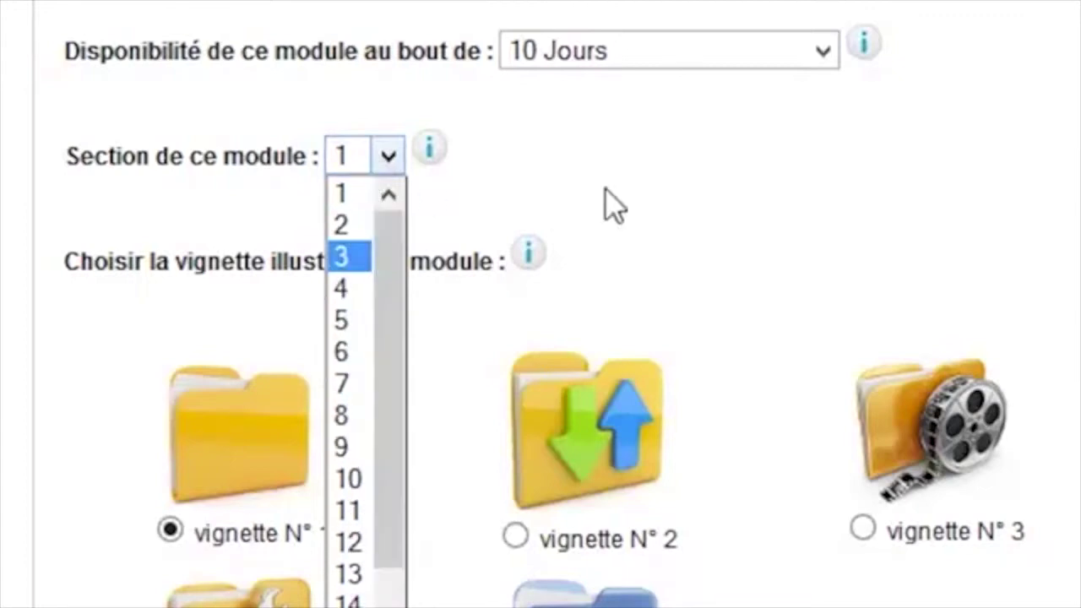
left_click(604, 187)
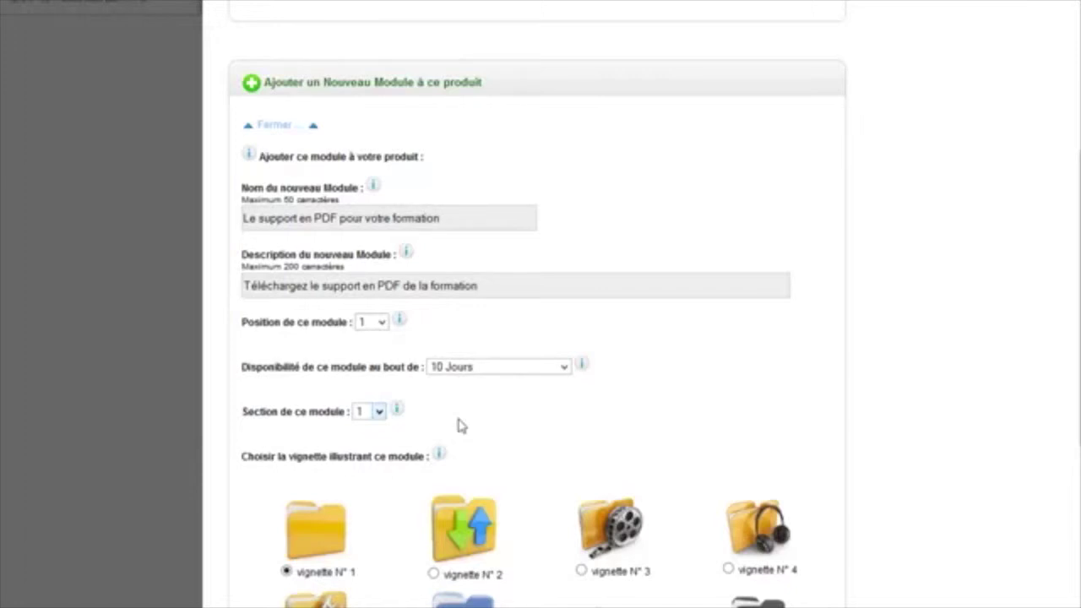
Illustrate the module with vignette N° 10 and add the module to the product
scroll(1074, 314, "down", 2)
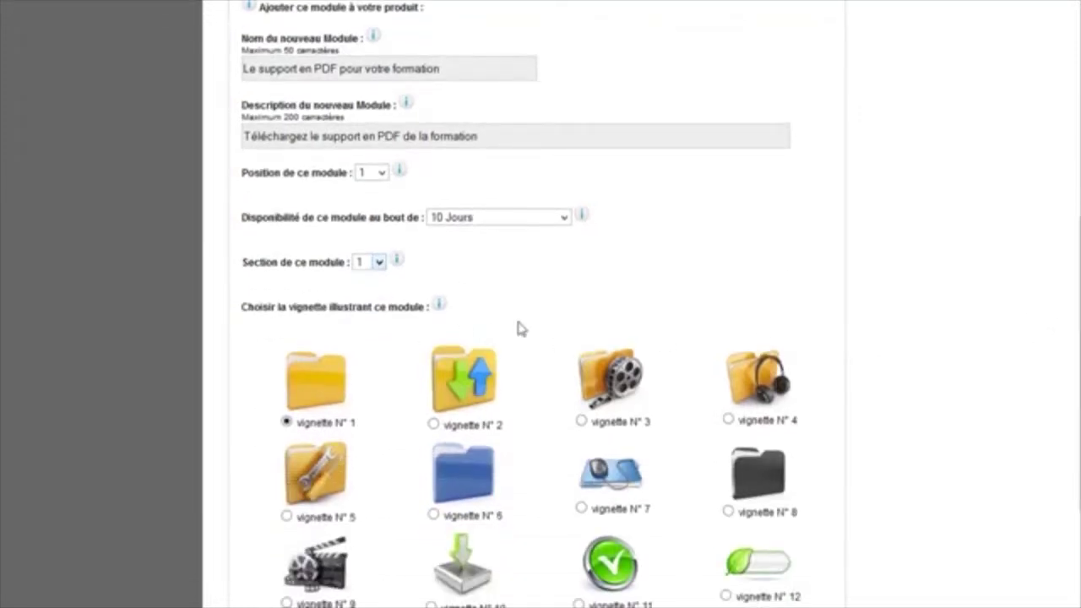
scroll(1074, 314, "down", 2)
scroll(1075, 318, "down", 2)
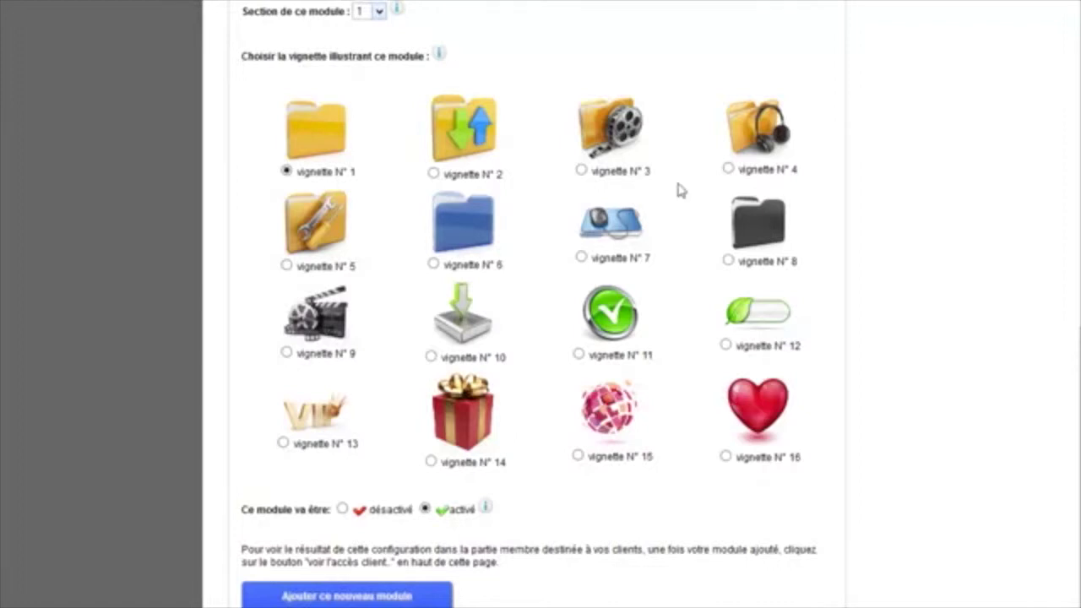
scroll(402, 289, "down", 2)
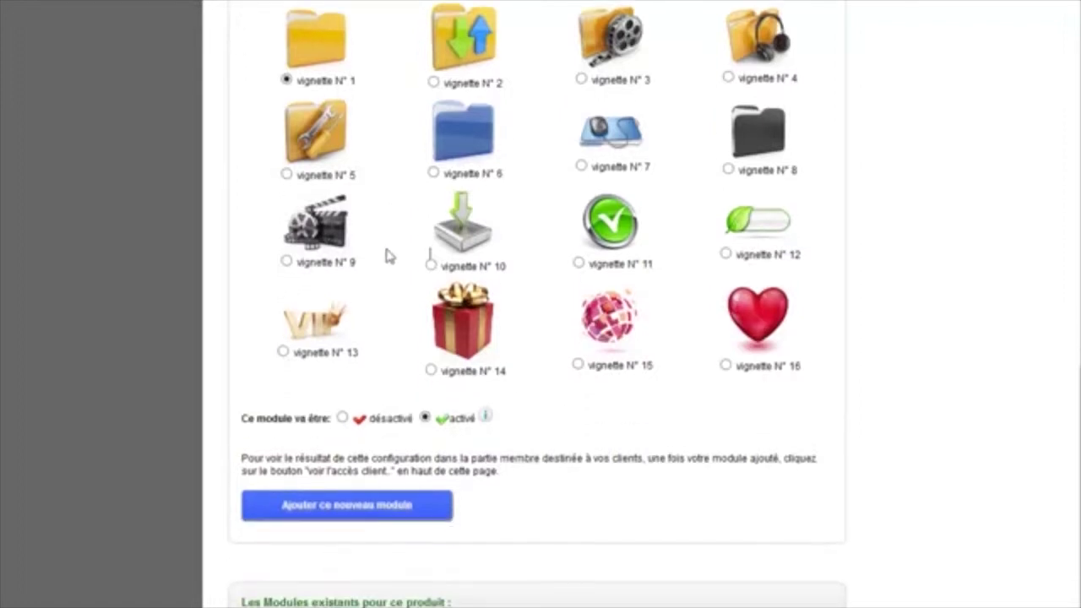
left_click(432, 259)
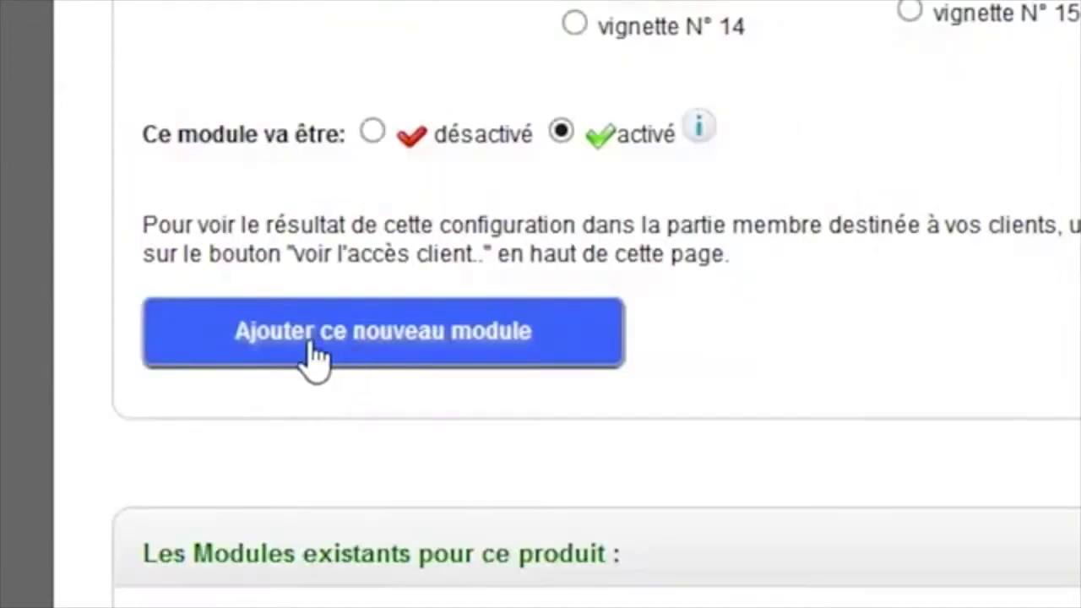
left_click(377, 349)
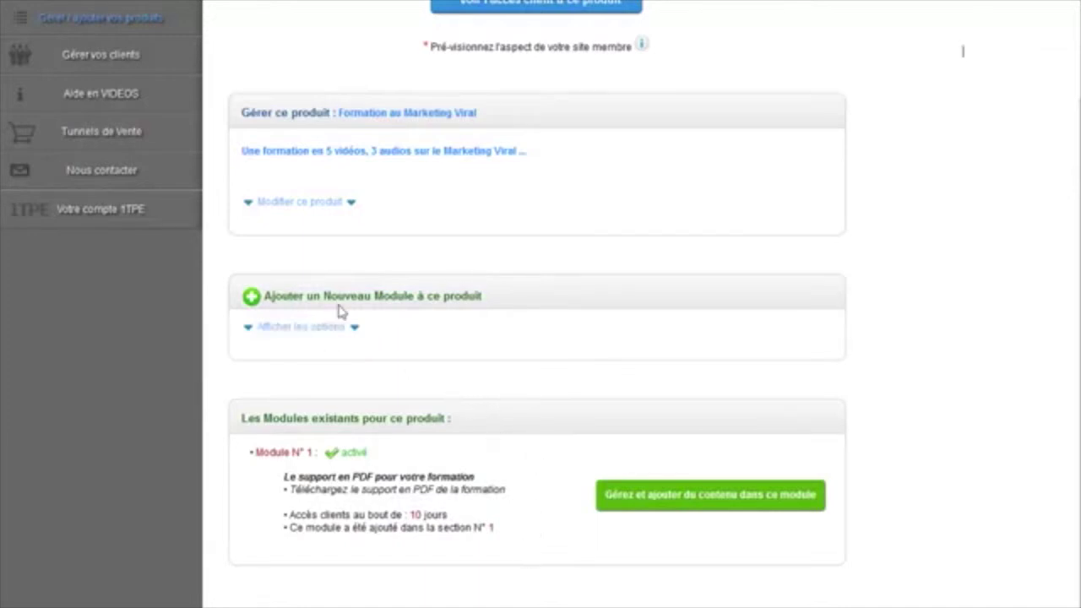
Start a second module for the product and name it "Vidéo N° 1 : la première leçon"
left_click(303, 329)
scroll(404, 271, "down", 3)
left_click(290, 148)
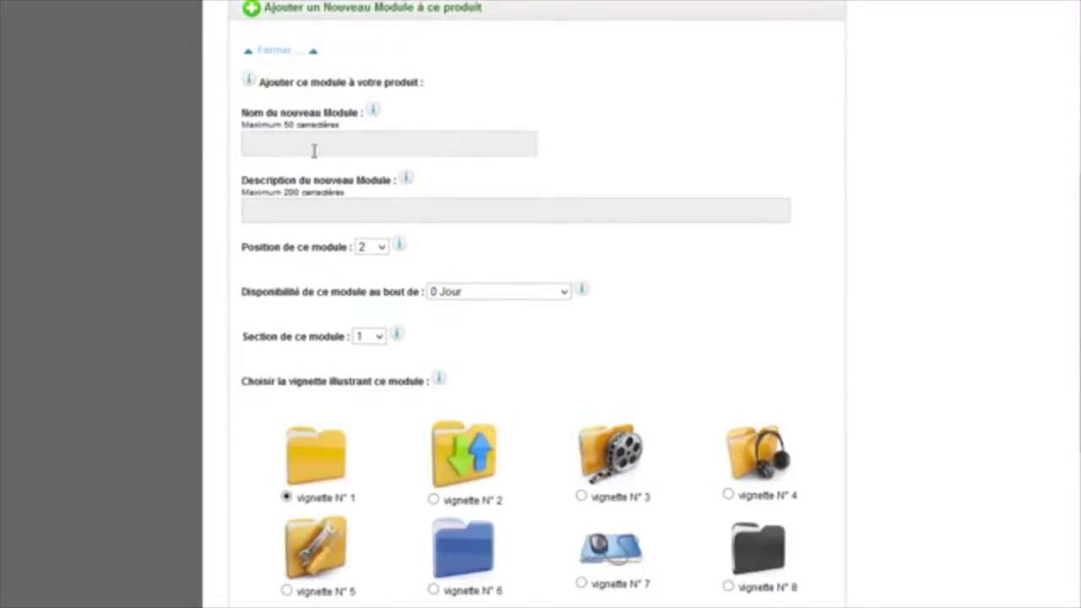
type("vi")
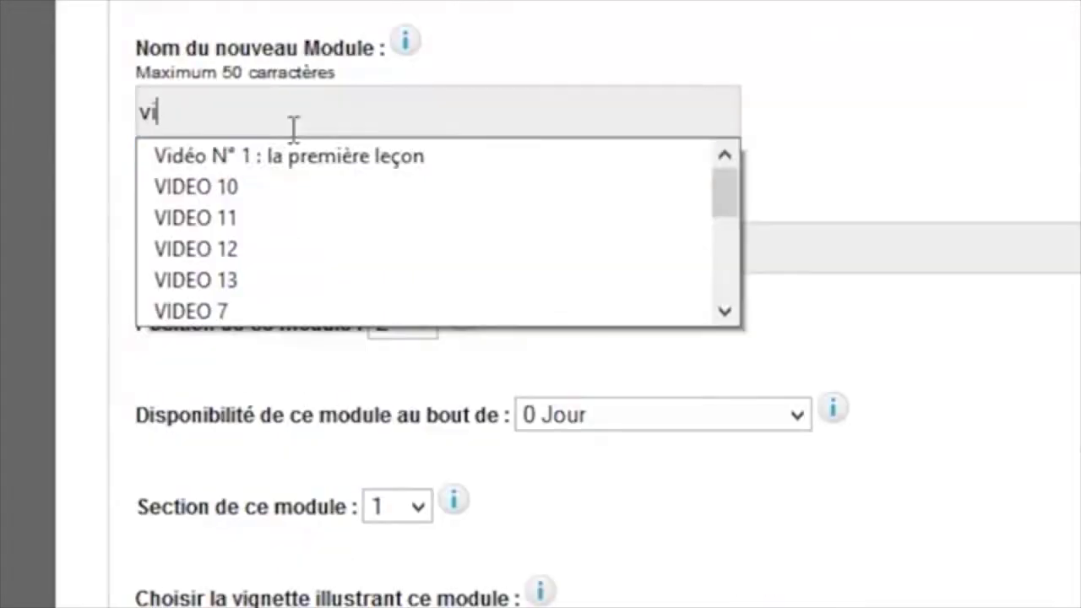
left_click(326, 163)
Describe the second module as "Voici votre première vidéo de cette formation"
left_click(285, 258)
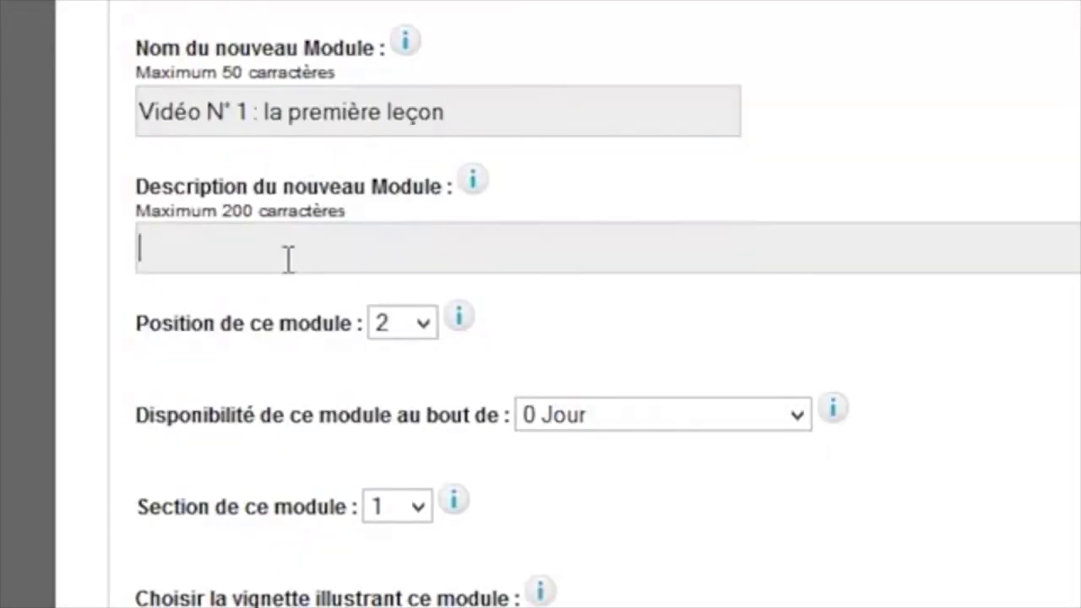
type("Moici votre première")
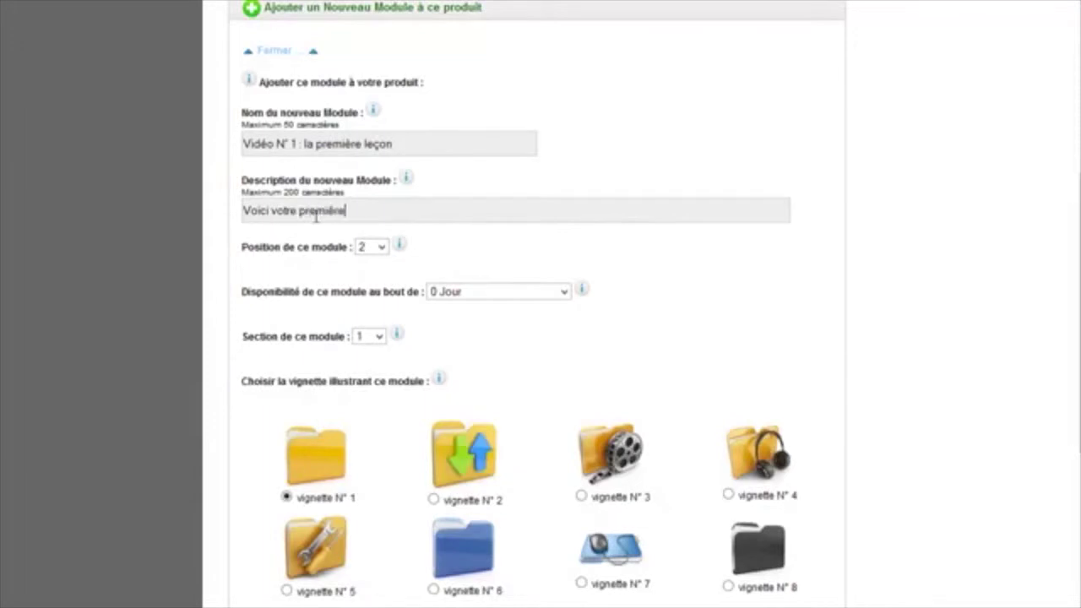
type(" vidéo de cette ")
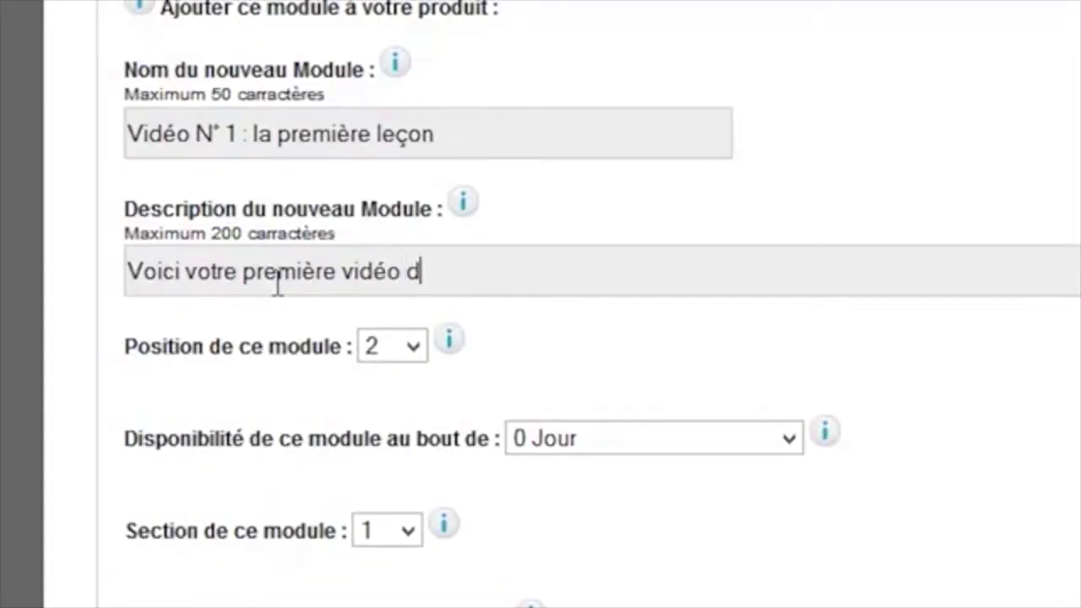
type("formation")
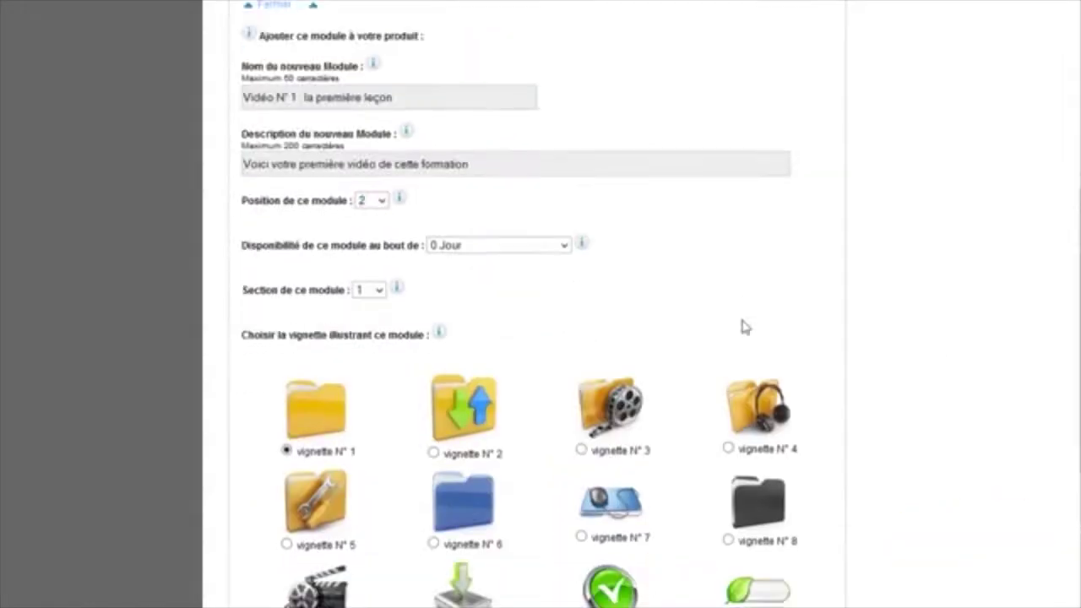
Illustrate the second module with vignette N° 3 and add the module to the product
scroll(483, 309, "down", 2)
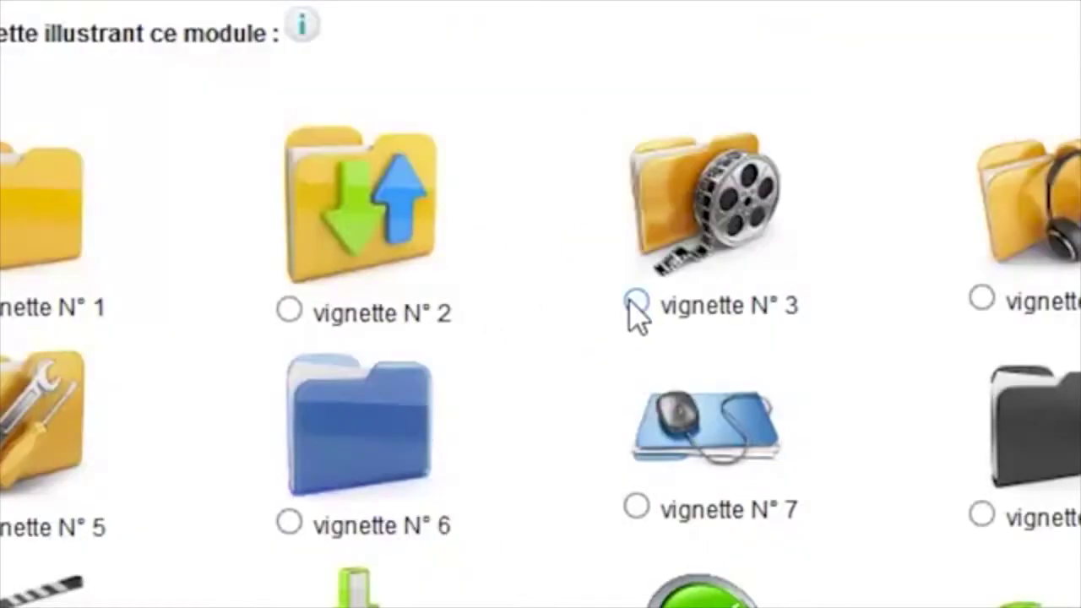
left_click(582, 304)
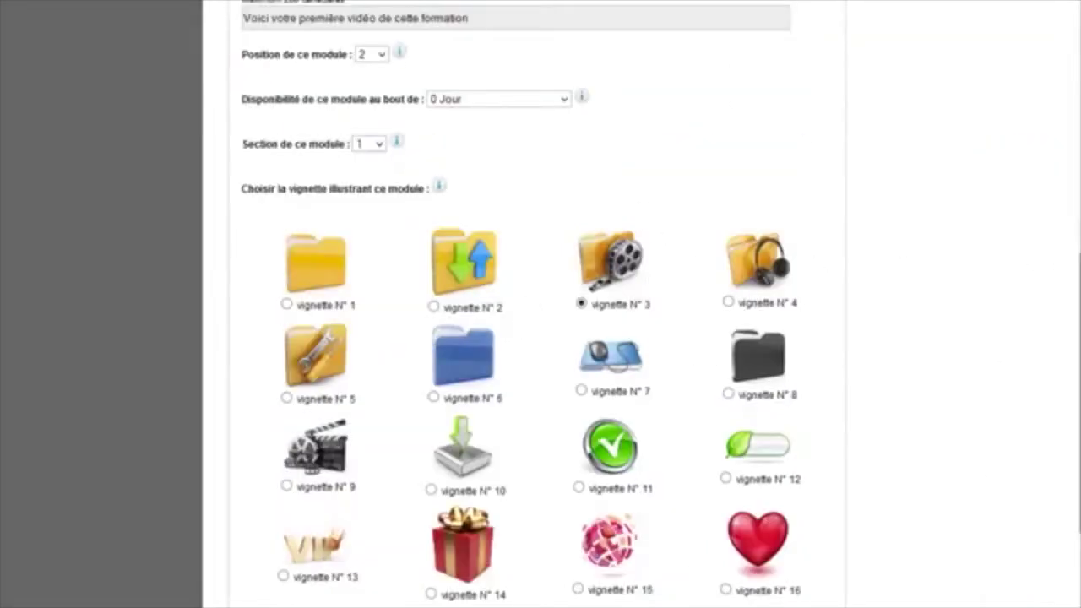
scroll(1019, 265, "down", 4)
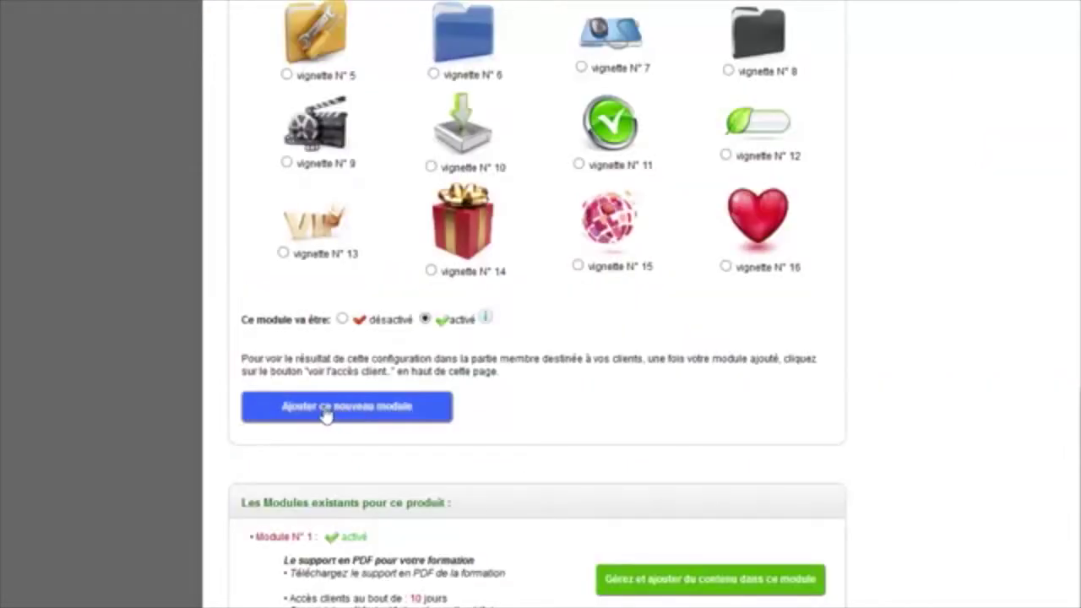
left_click(326, 414)
Open the content management of the first module, "Le support en PDF pour votre formation"
scroll(719, 316, "down", 3)
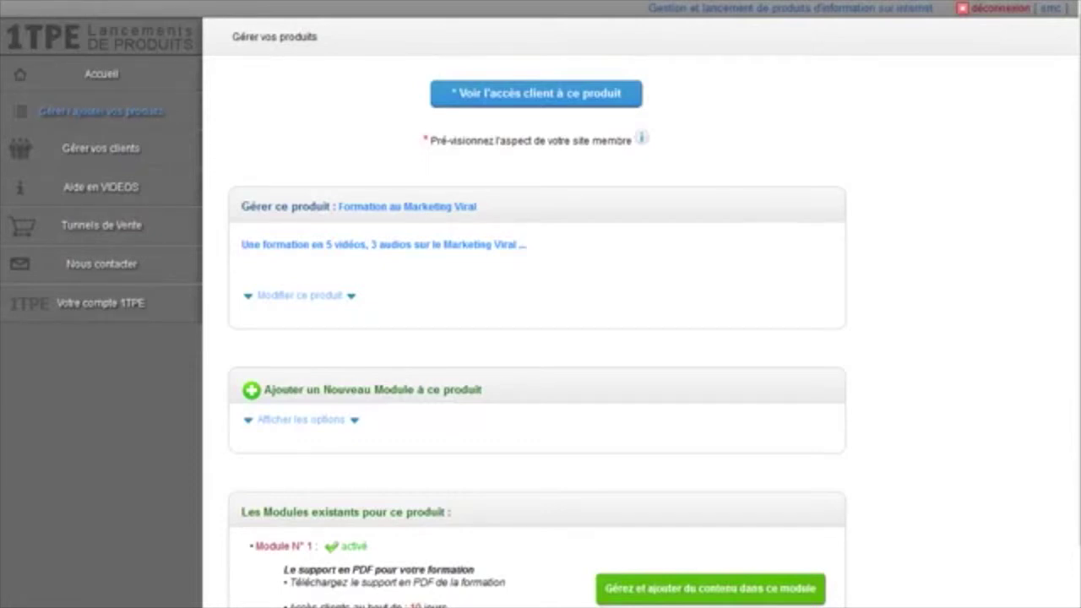
scroll(1033, 329, "down", 2)
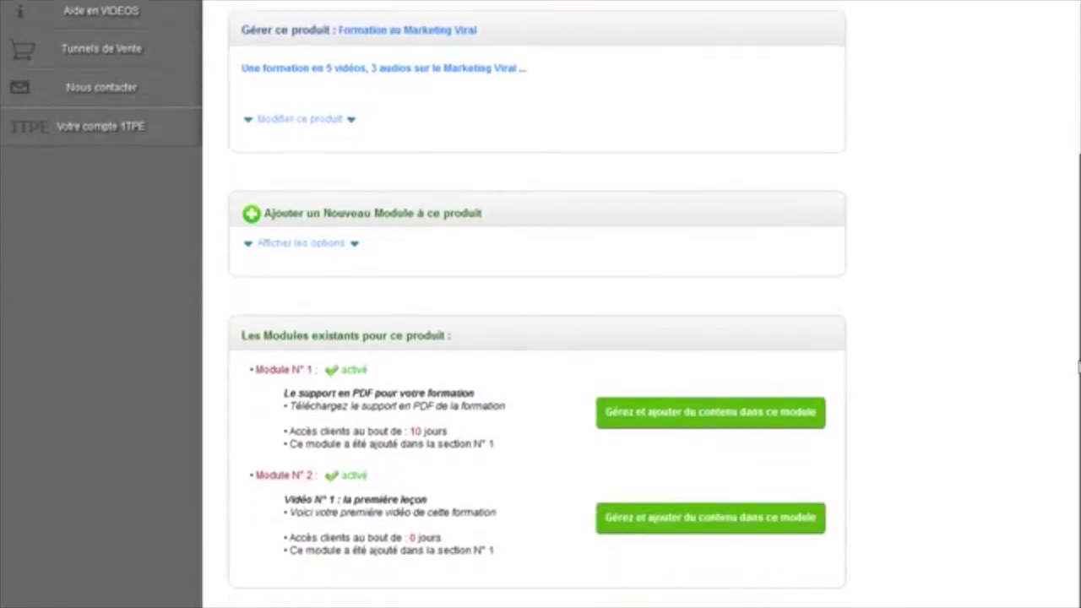
scroll(501, 214, "up", 1)
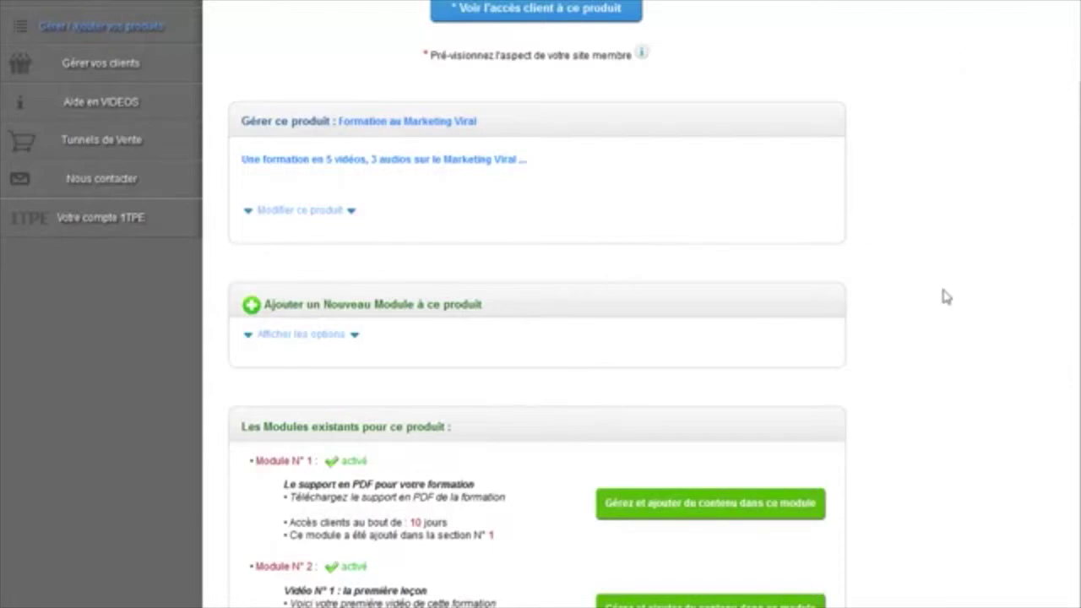
scroll(946, 296, "down", 1)
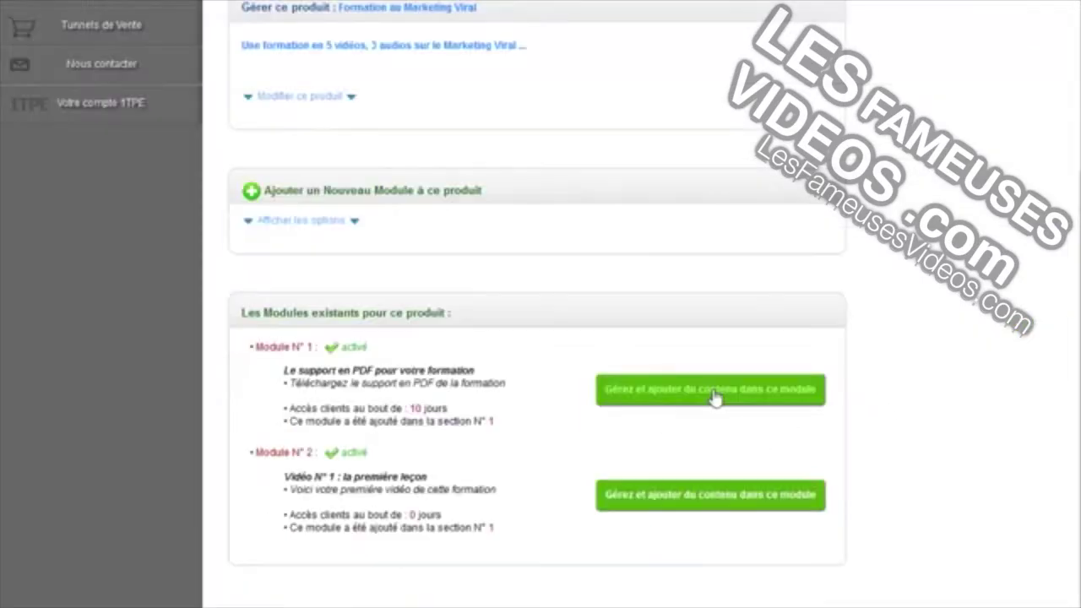
left_click(714, 393)
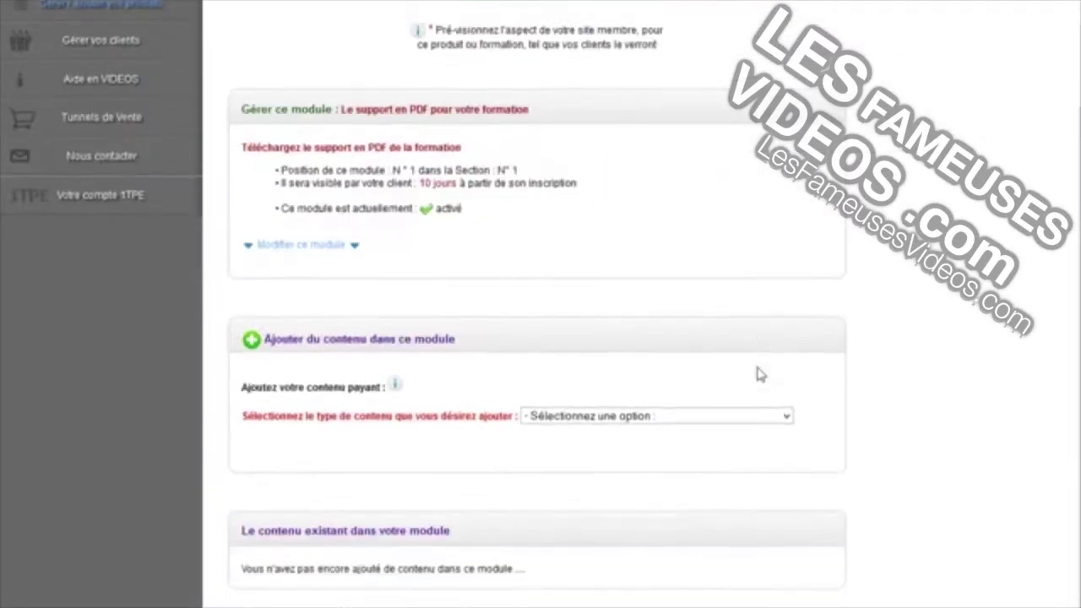
scroll(760, 370, "down", 1)
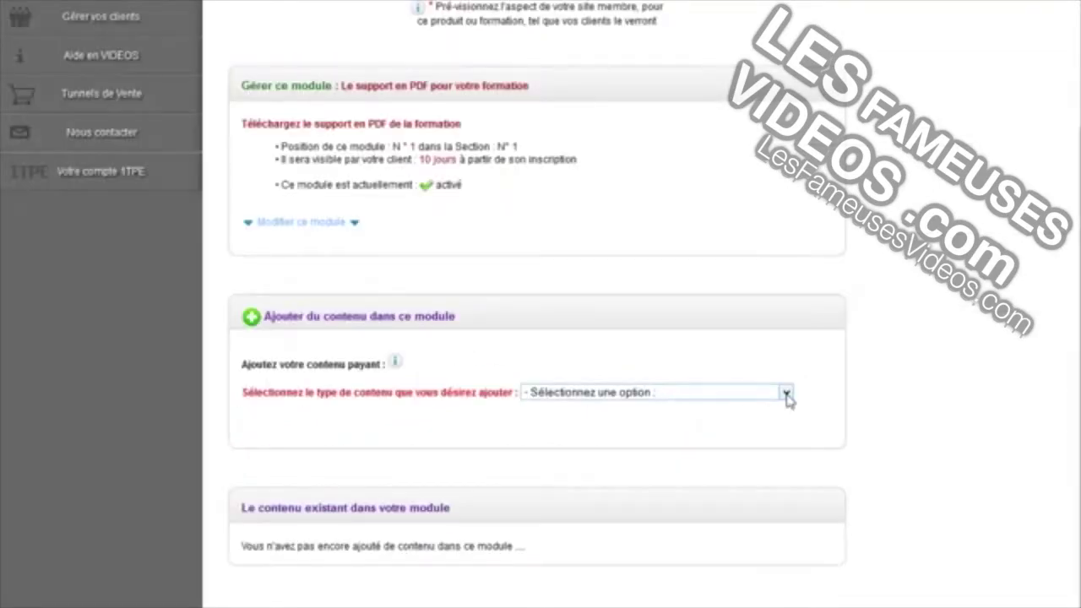
Upload test.pdf to the module as a PDF document, and try its download link without saving the file
left_click(787, 394)
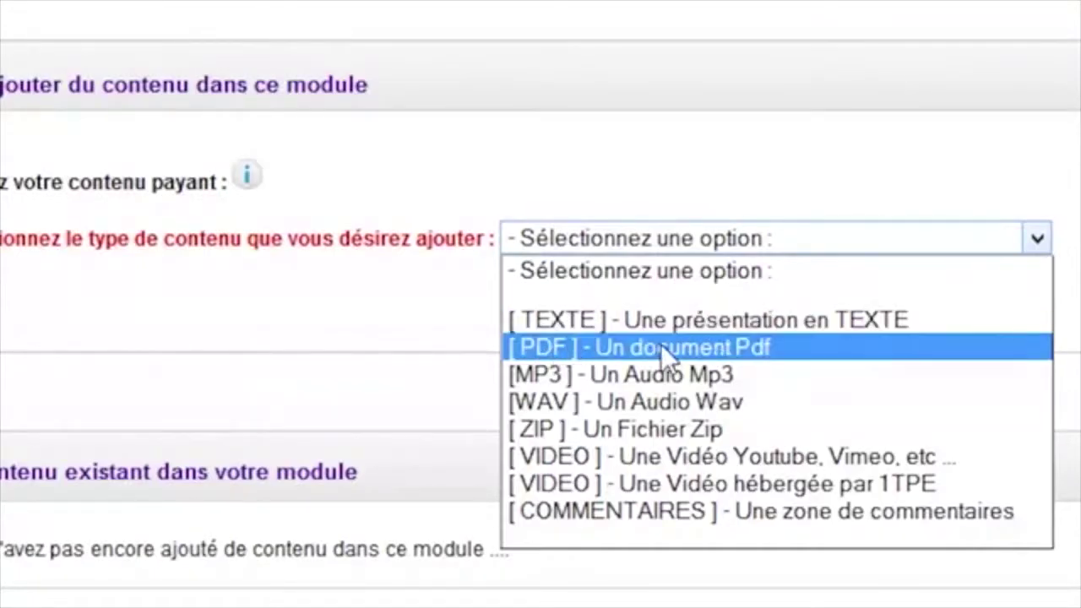
left_click(716, 352)
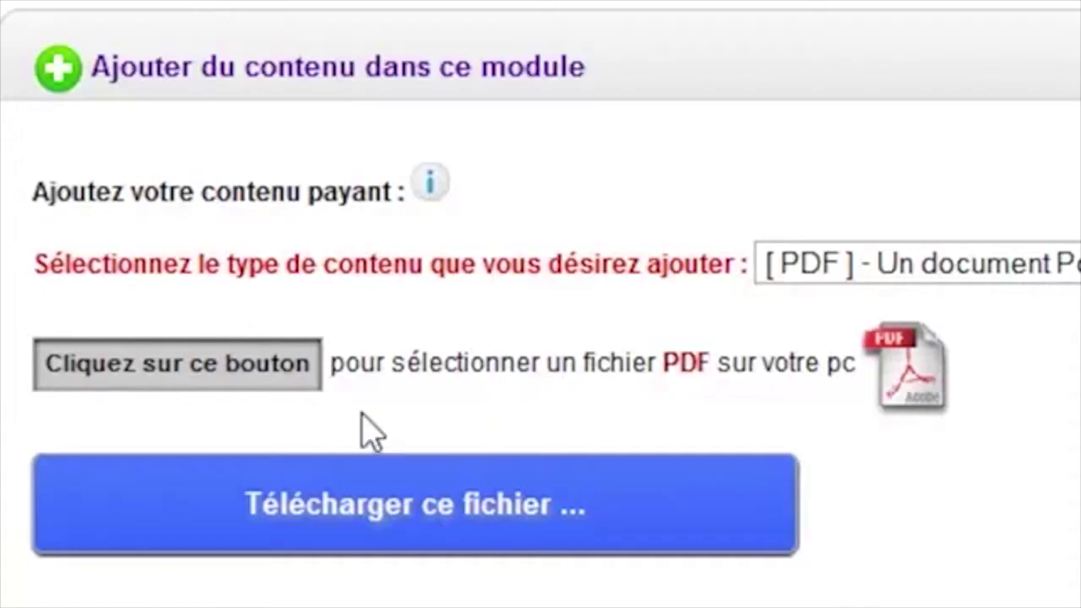
left_click(195, 376)
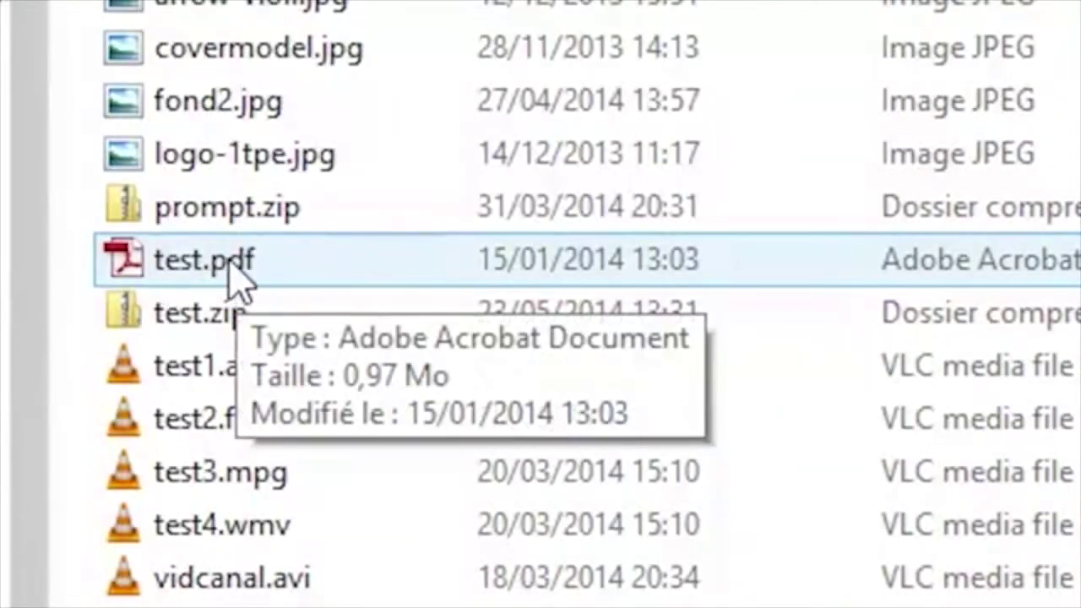
double_click(224, 264)
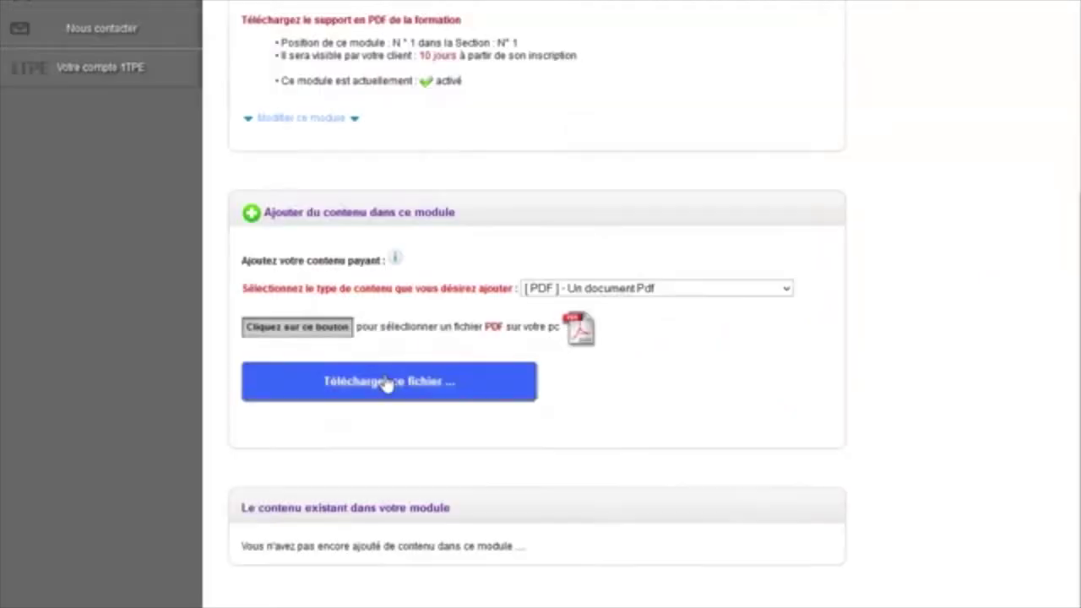
left_click(438, 463)
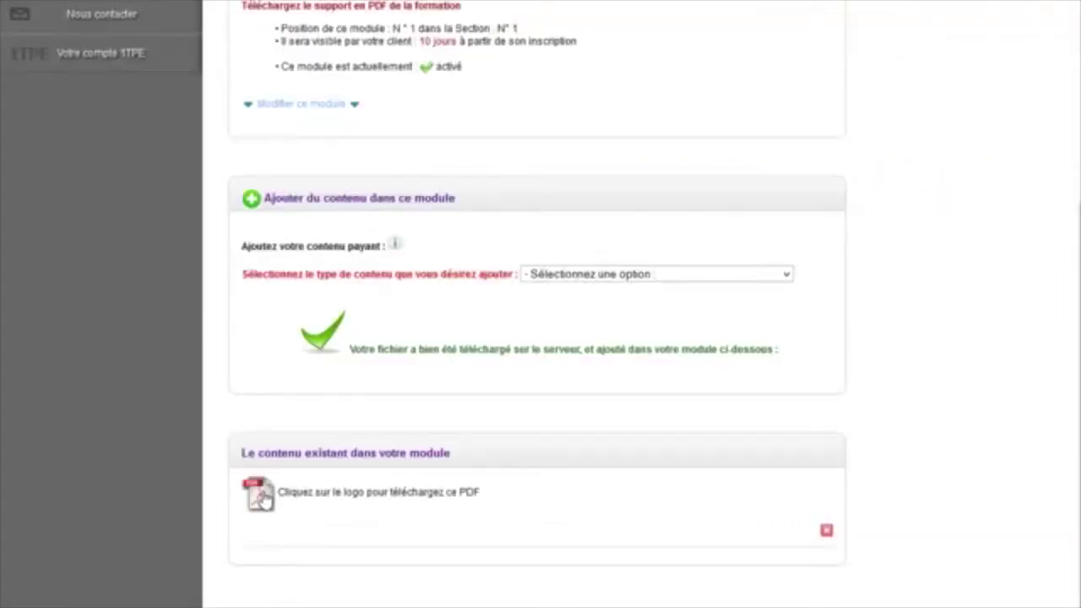
left_click(260, 498)
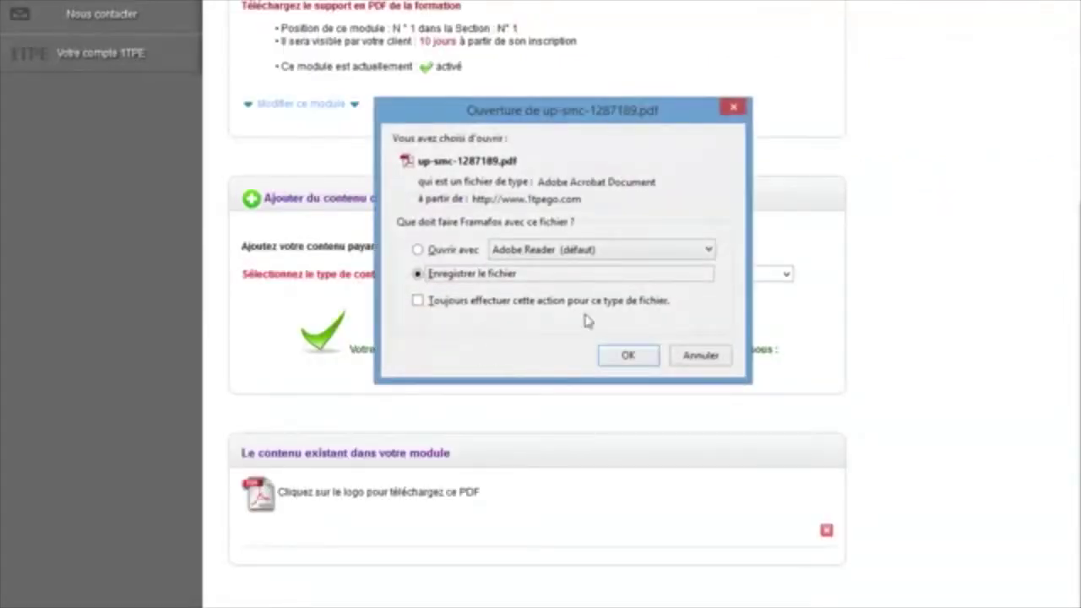
left_click(701, 356)
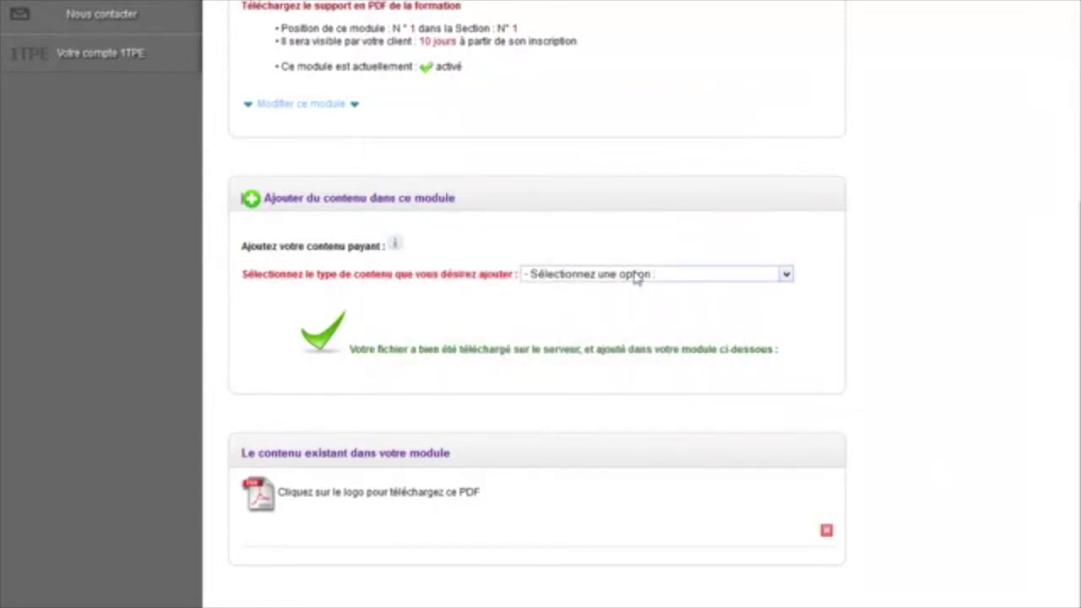
Start a text presentation for the module reading "Voici le livre au format PDF que vous pouvez télécharger ...."
left_click(784, 274)
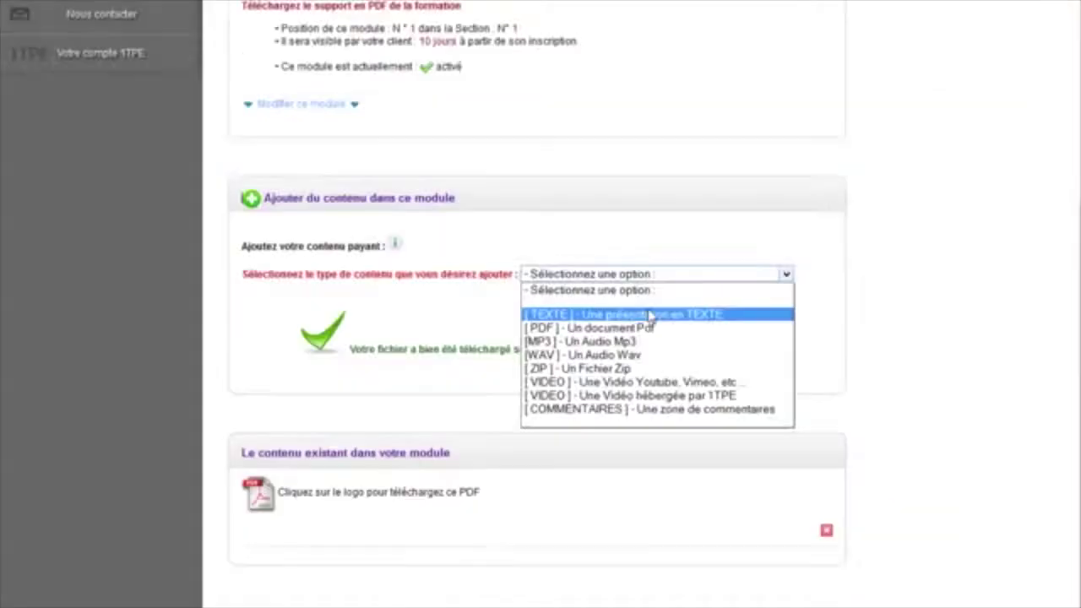
left_click(650, 315)
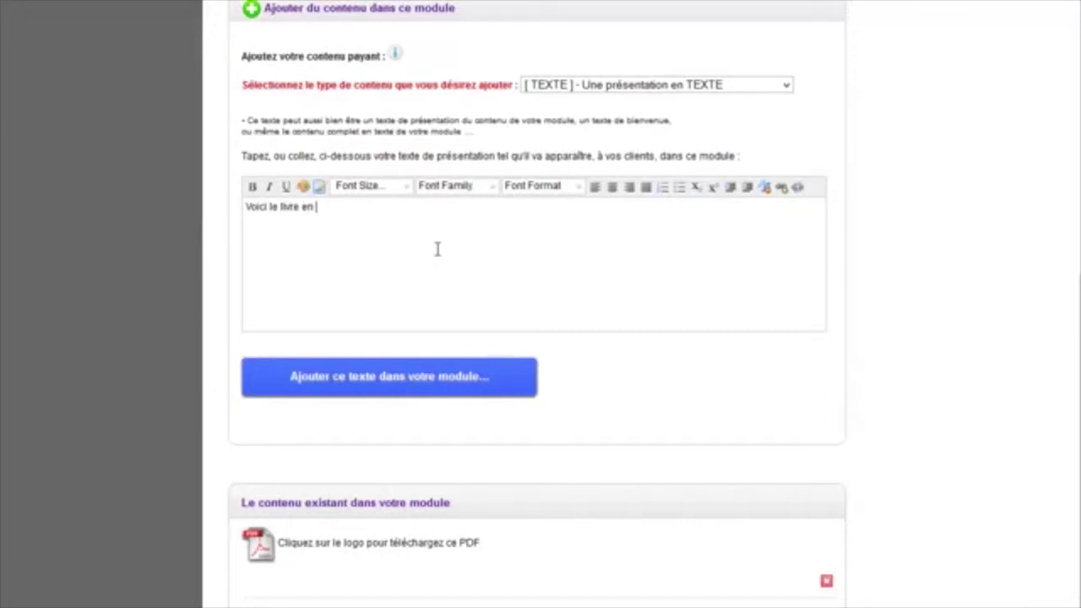
type("orma")
type("  que vous couvez télécahr")
key("BackSpace")
key("BackSpace")
key("BackSpace")
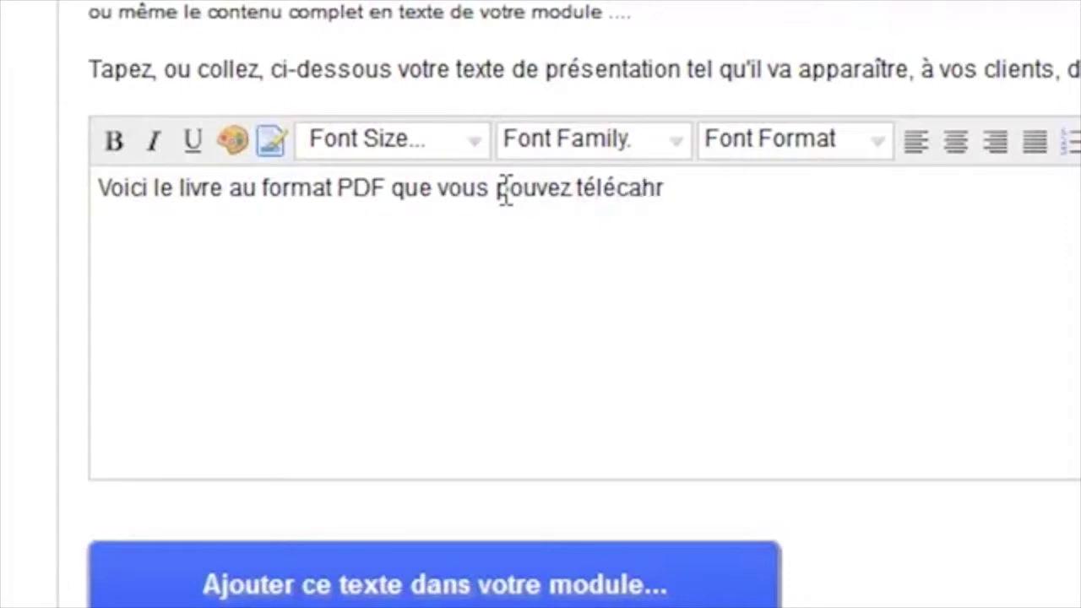
type("harger ...")
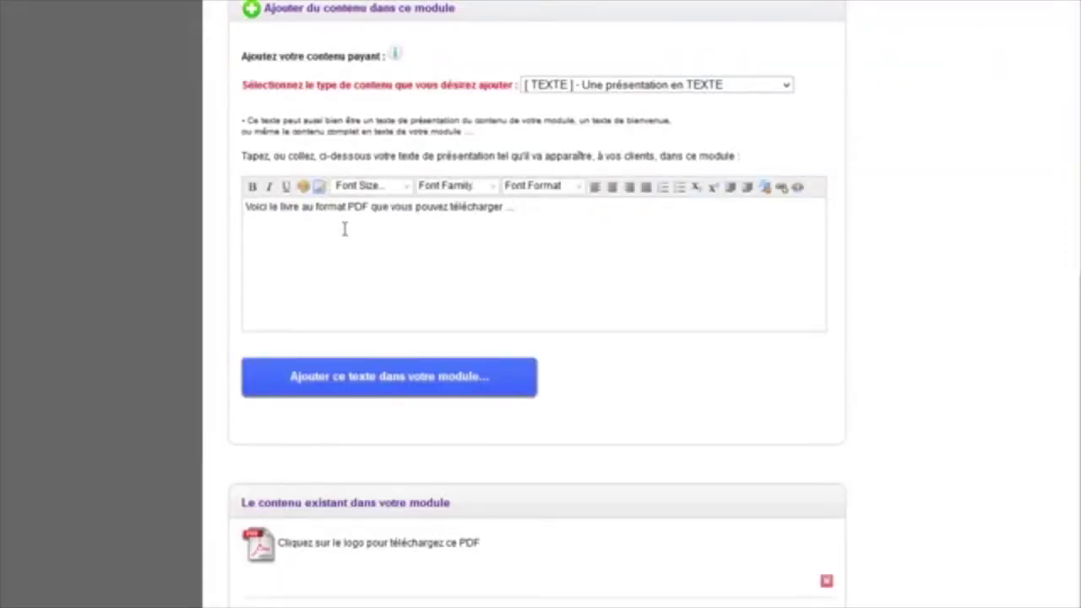
Insert the heading "Votre Livre" above the sentence and make it bold at 18 pt
key("Return")
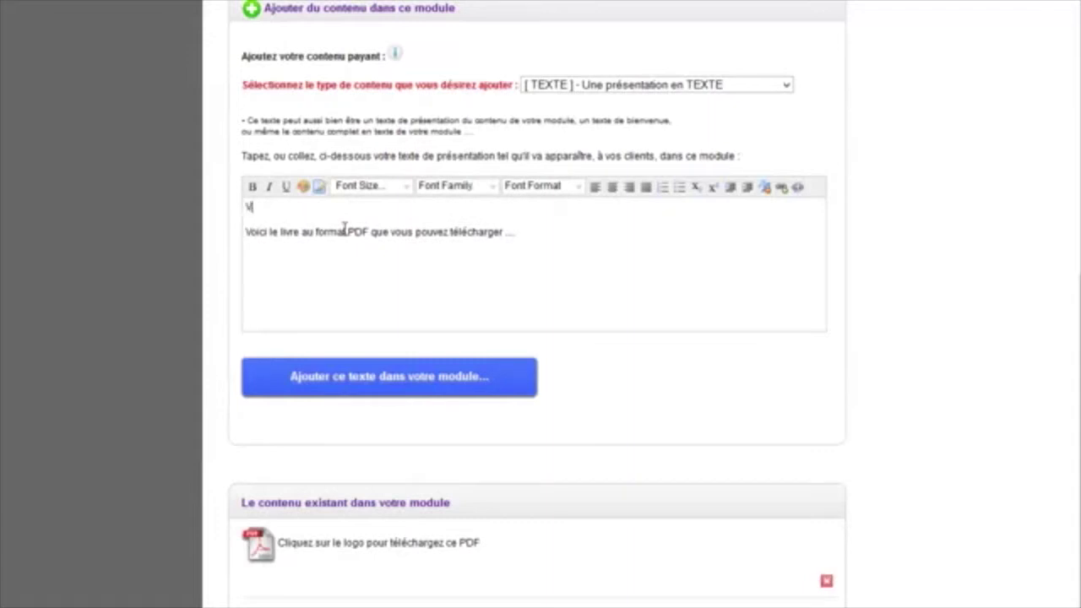
type("Votre Livre")
left_click_drag(297, 206, 239, 206)
left_click(253, 186)
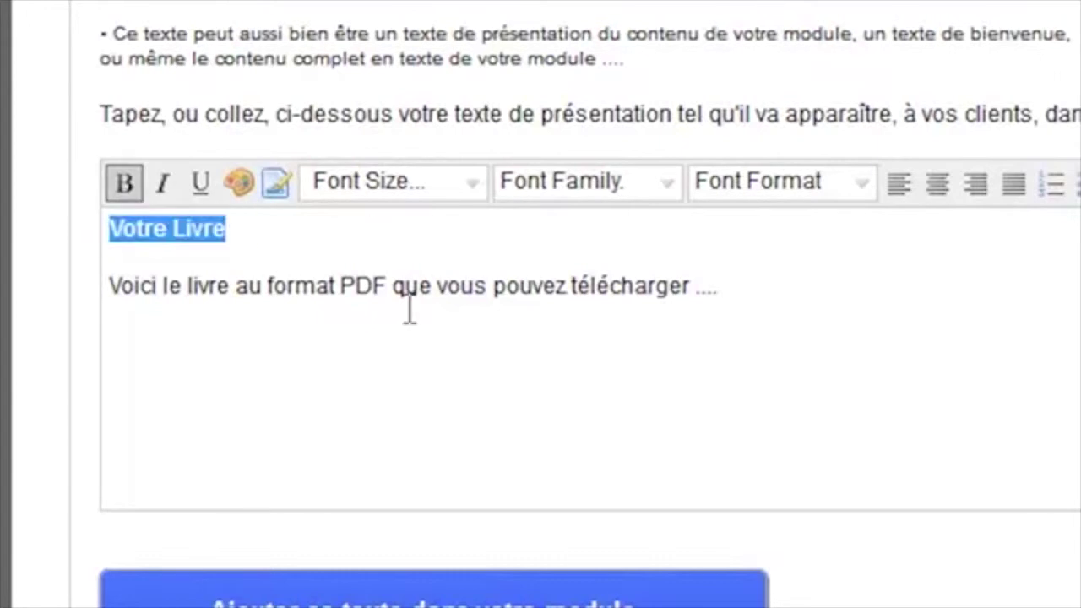
left_click(487, 191)
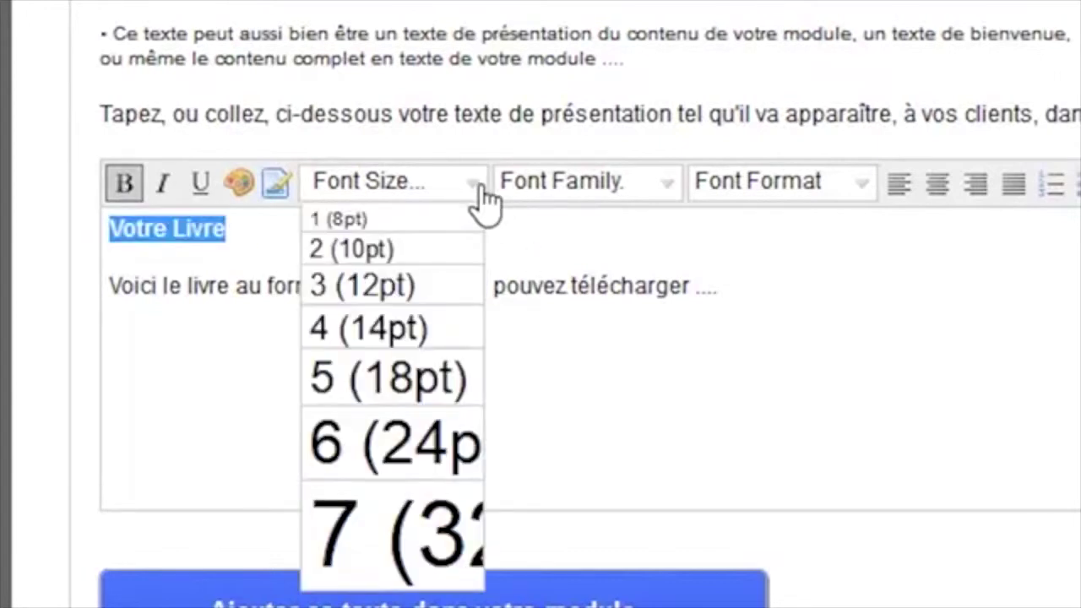
left_click(405, 379)
left_click(470, 268)
Colour the "Votre Livre" heading a very dark red
left_click_drag(374, 256, 116, 251)
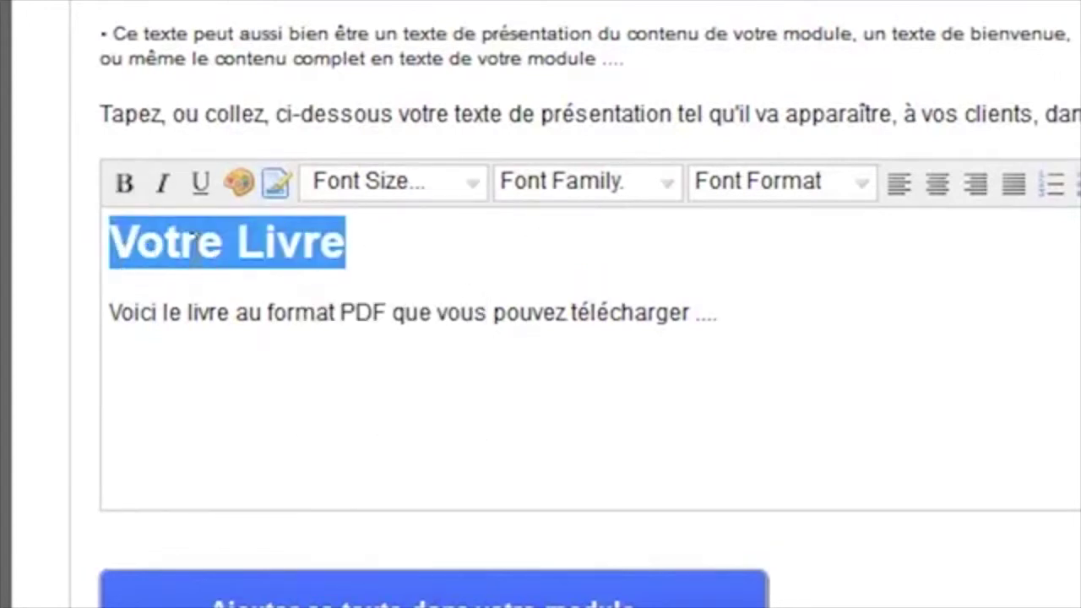
left_click(240, 184)
left_click(244, 371)
left_click(486, 267)
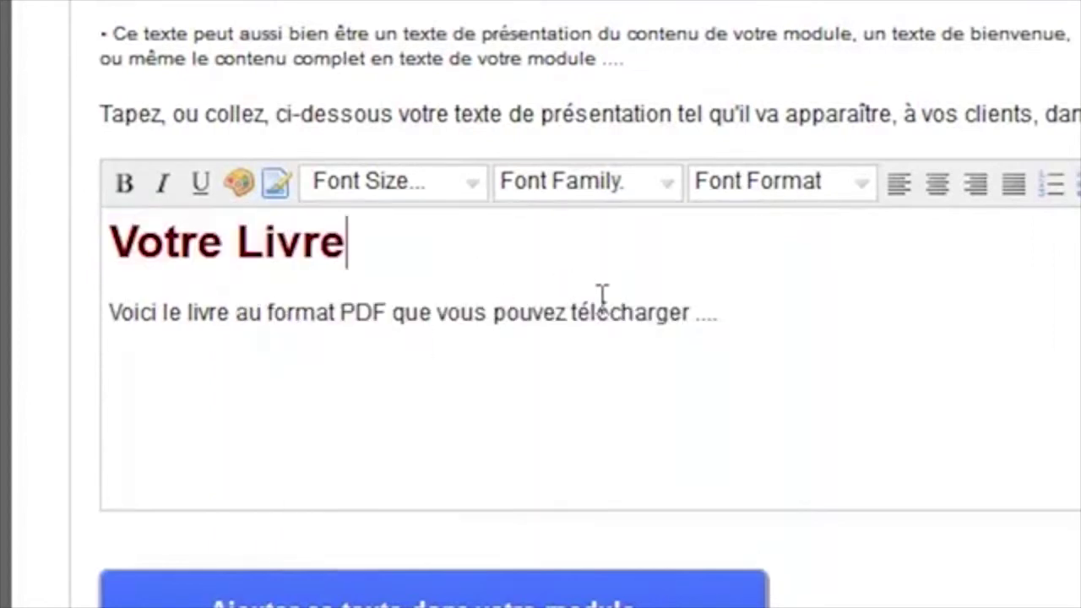
Recolour the "Votre Livre" heading reddish brown
left_click_drag(432, 255, 46, 245)
left_click(240, 184)
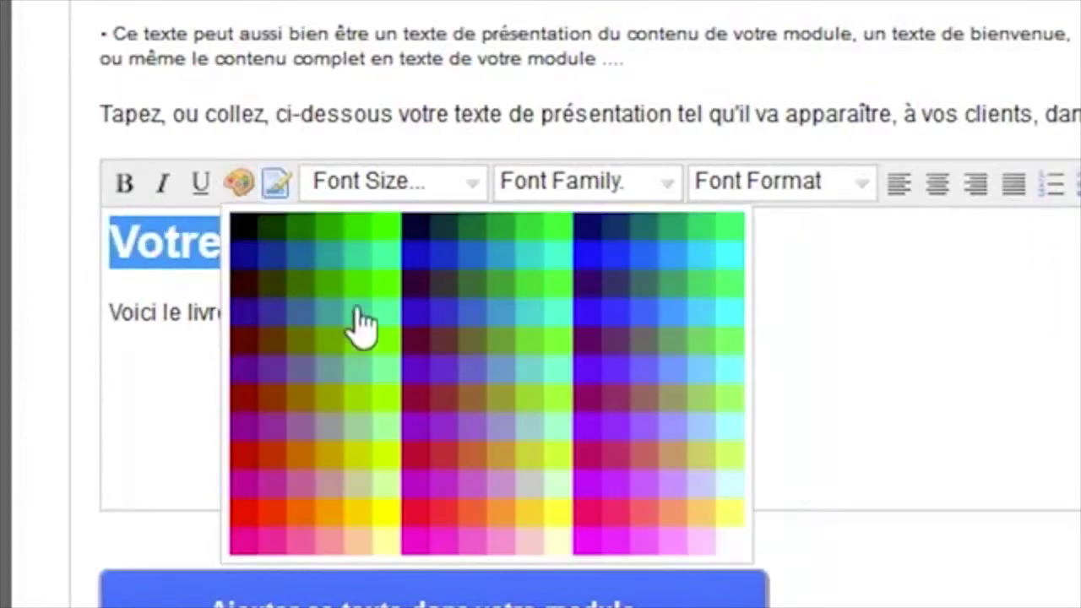
left_click(265, 395)
left_click(477, 280)
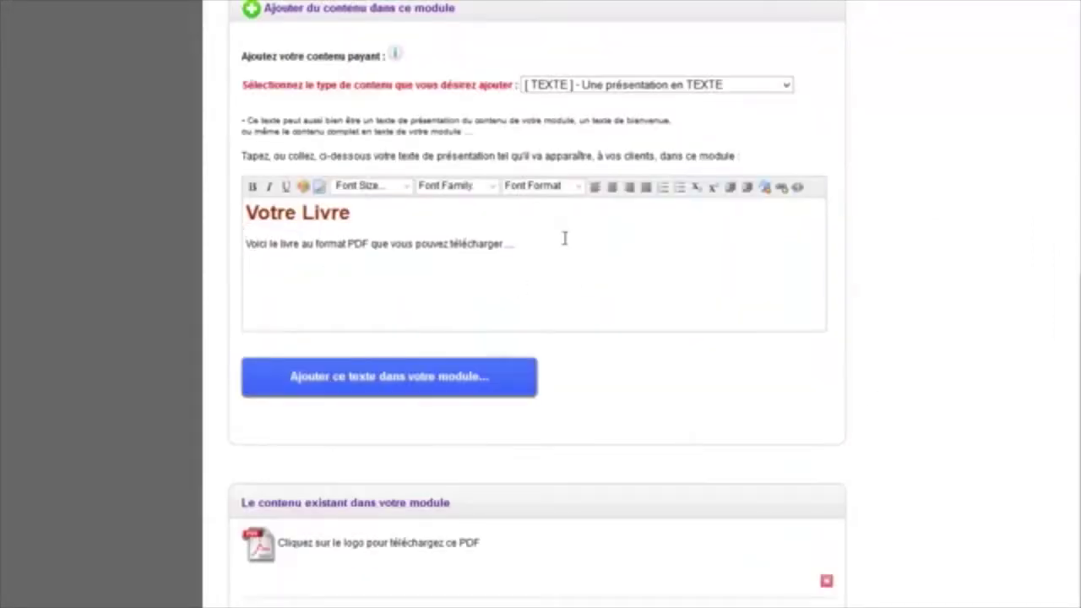
Make the initial "V" of the sentence below the heading bold at 18 pt
left_click_drag(255, 245, 245, 243)
left_click(252, 185)
left_click(390, 191)
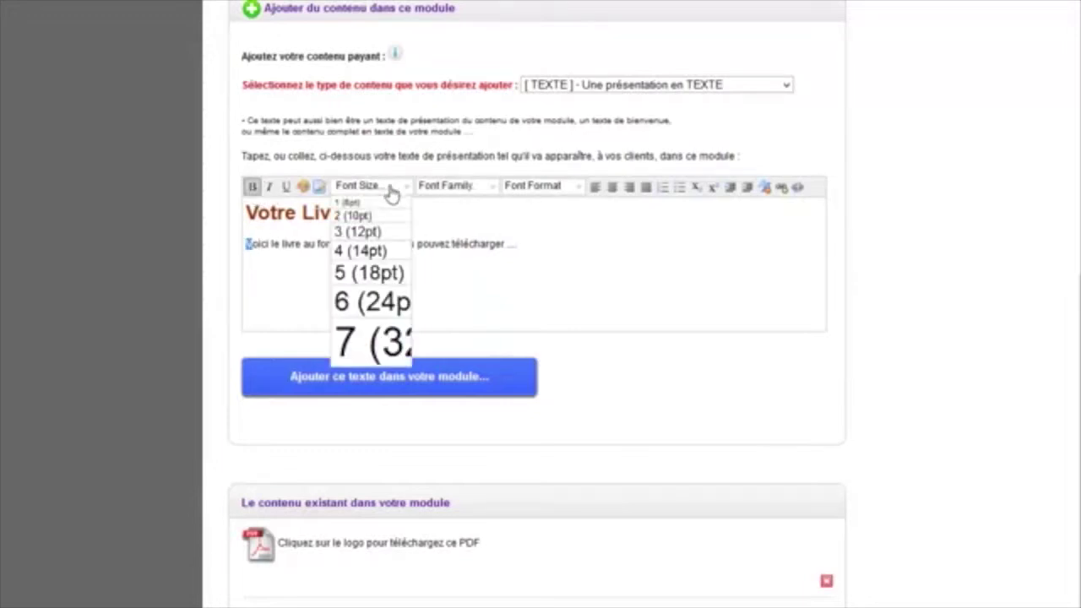
left_click(385, 283)
left_click(385, 282)
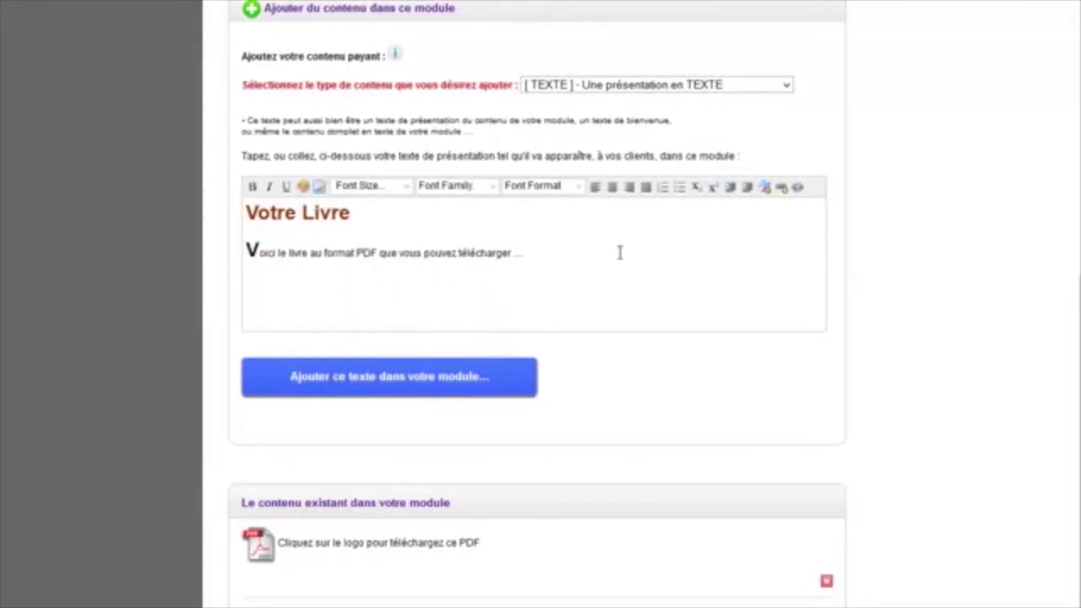
Set the whole sentence below the heading in a serif font at 14 pt and add the text to the module
left_click_drag(531, 255, 225, 255)
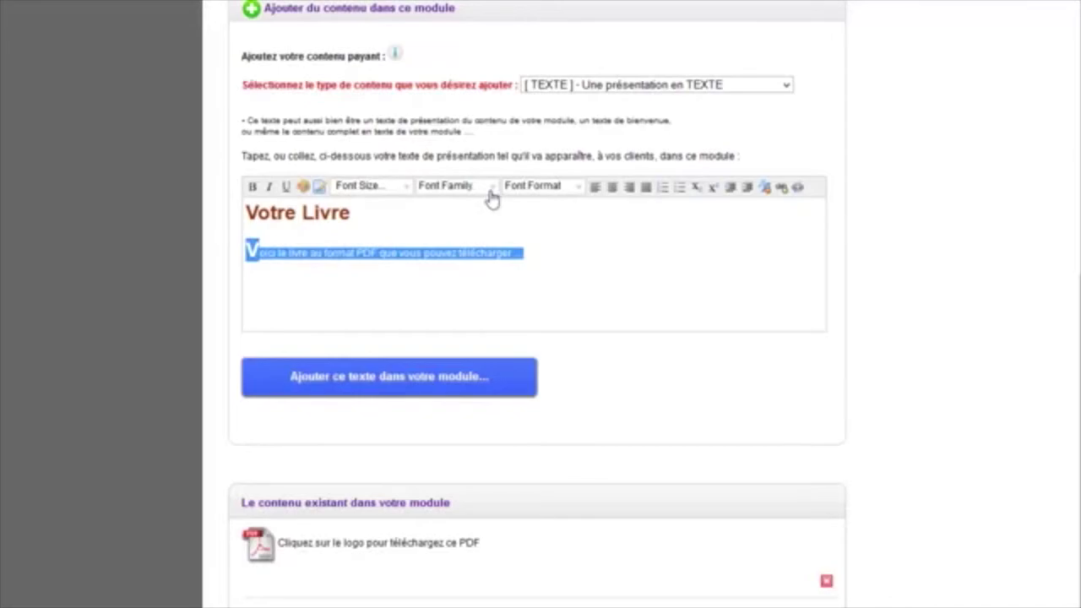
left_click(493, 188)
left_click(450, 243)
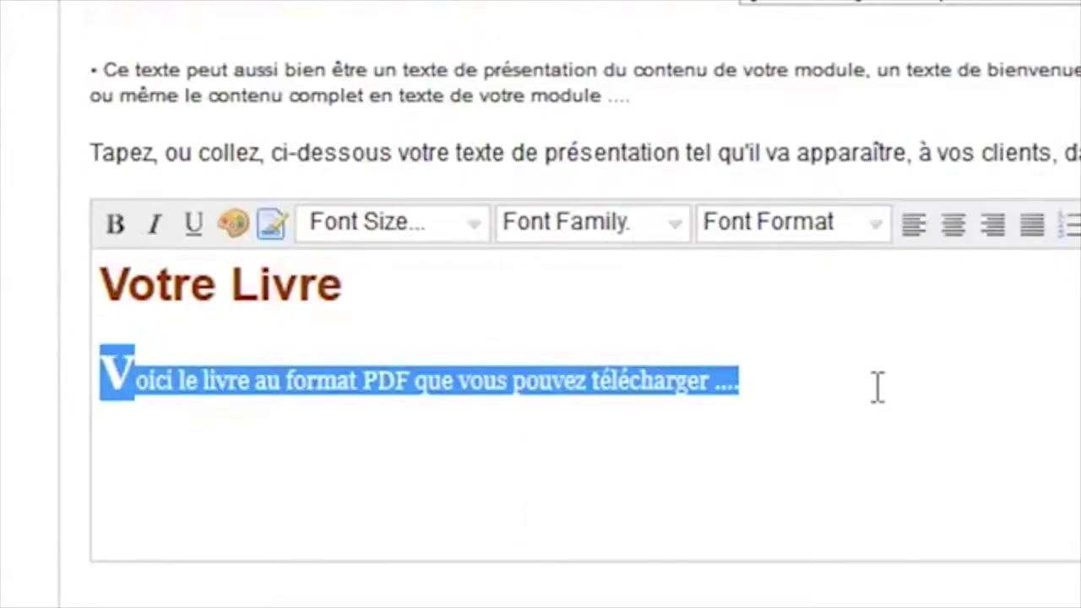
left_click(444, 226)
left_click(413, 381)
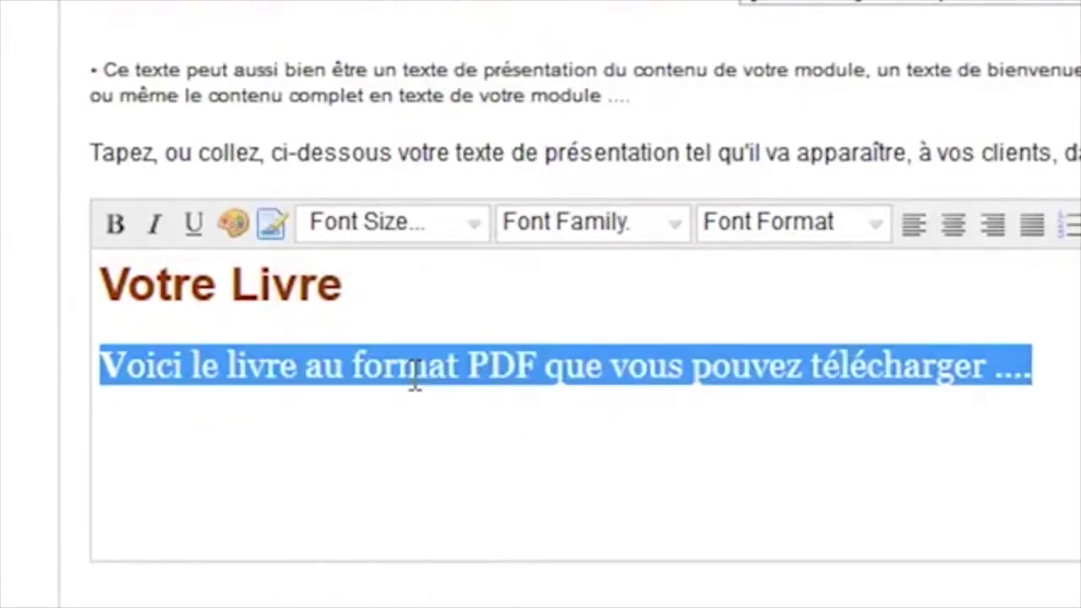
left_click(571, 422)
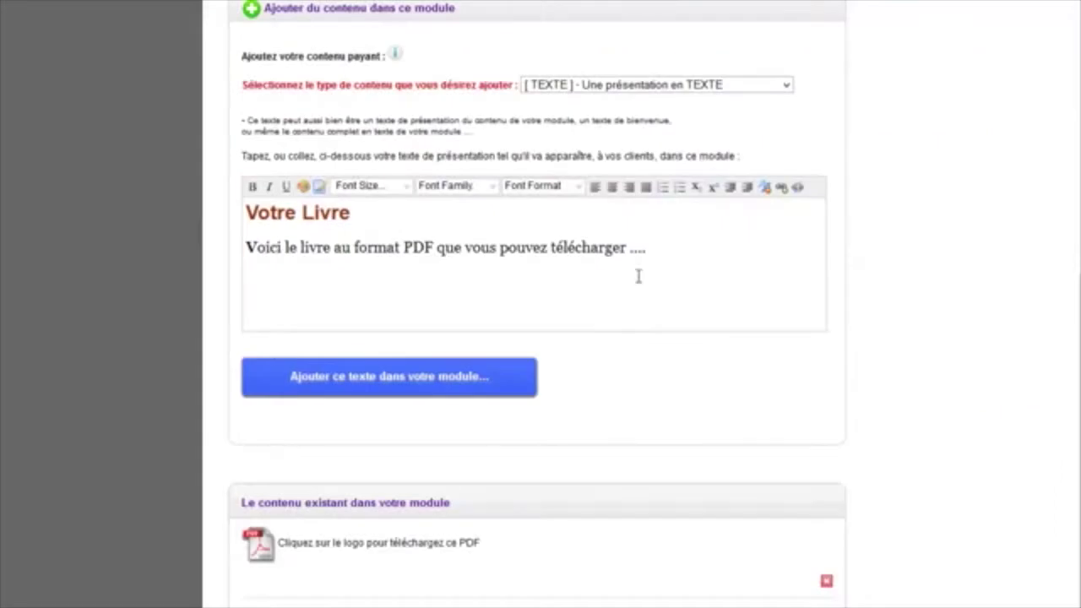
left_click(718, 260)
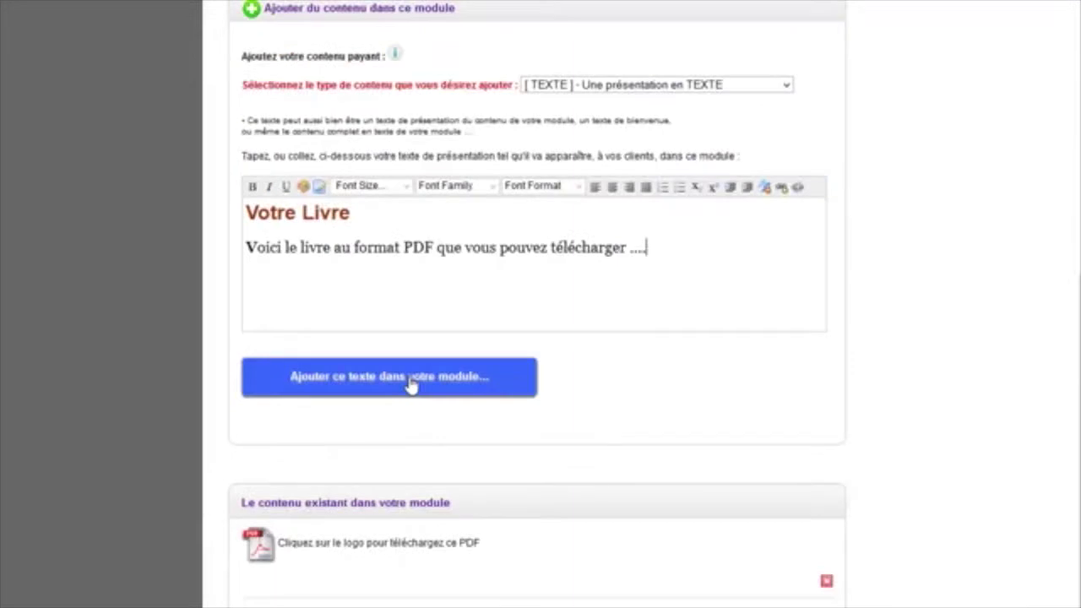
left_click(412, 382)
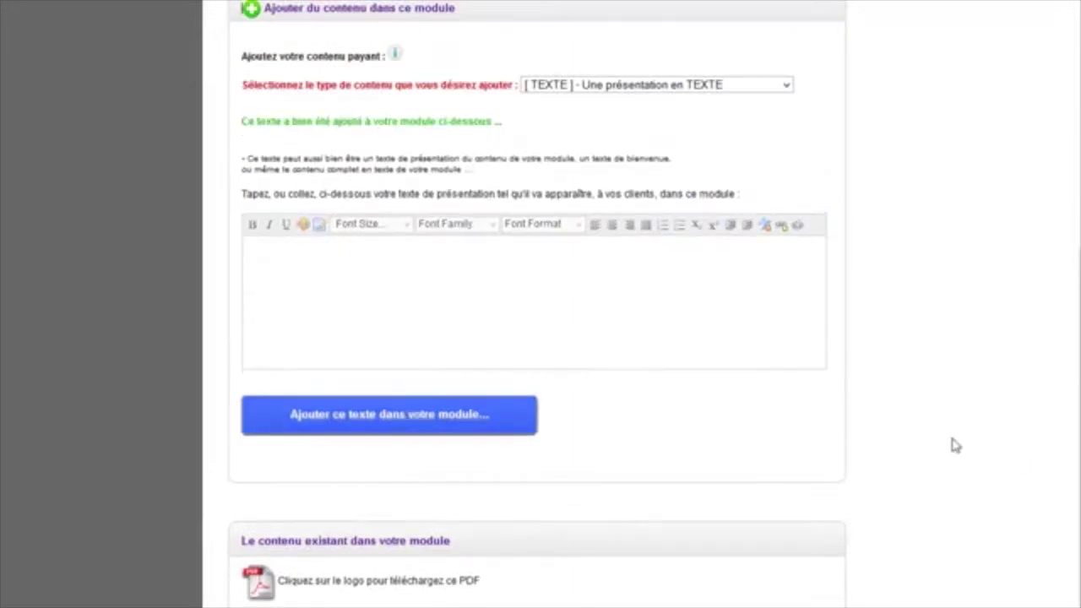
Open the content management page of Module N° 2, "Vidéo N° 1 : la première leçon", in the product "Formation au Marketing Viral"
scroll(971, 447, "down", 2)
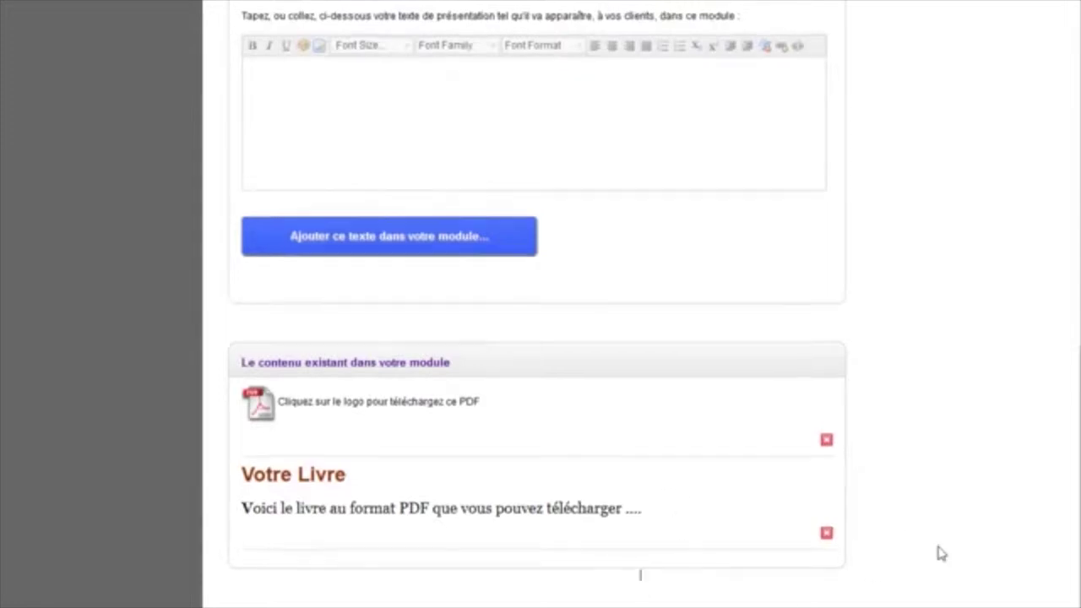
scroll(939, 553, "up", 8)
left_click(115, 121)
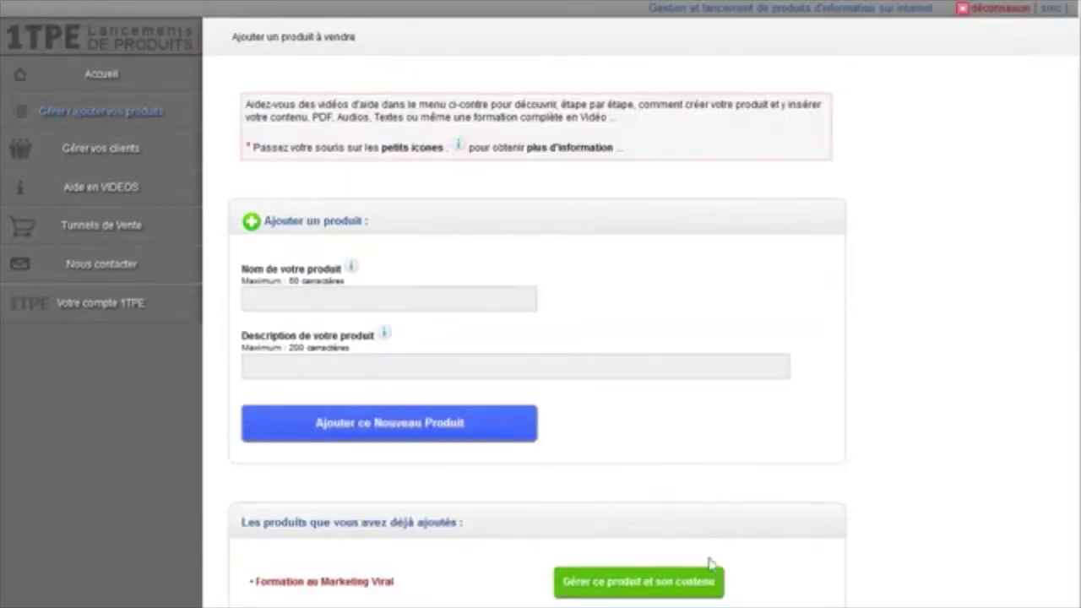
left_click(638, 583)
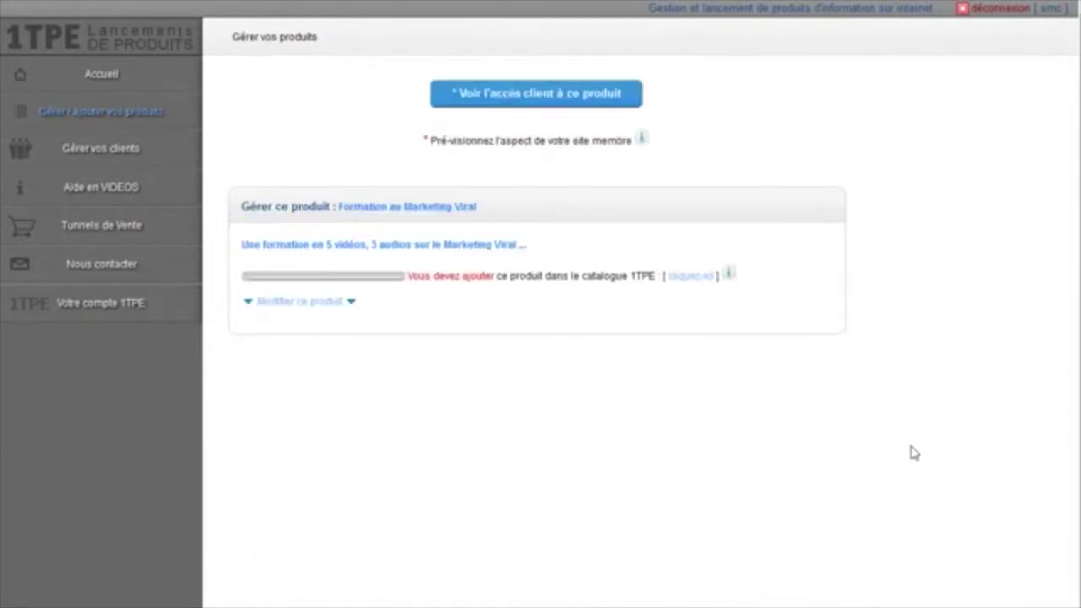
scroll(871, 408, "down", 3)
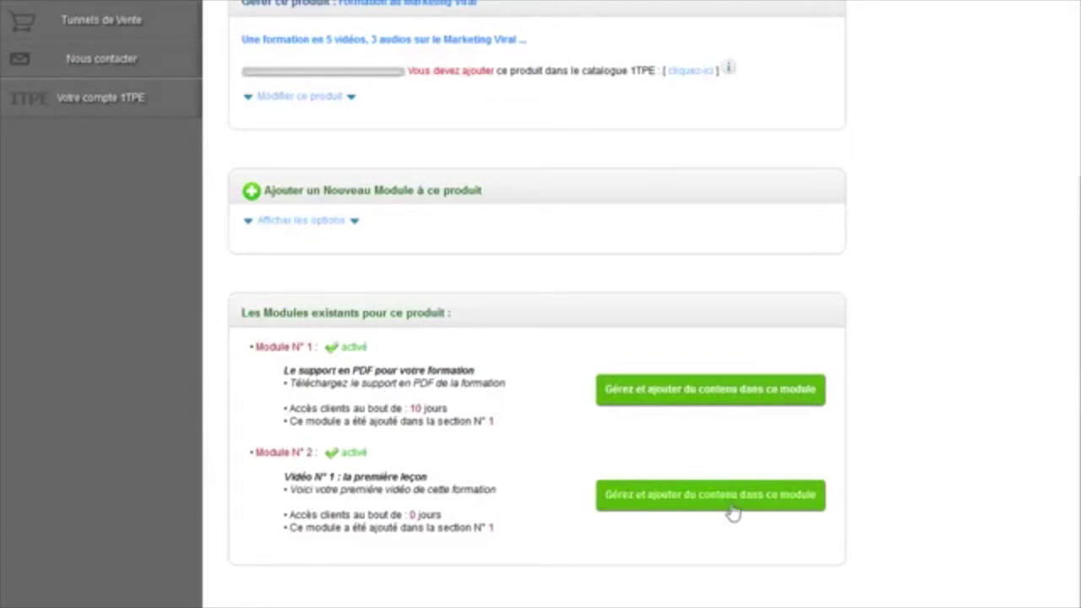
left_click(691, 497)
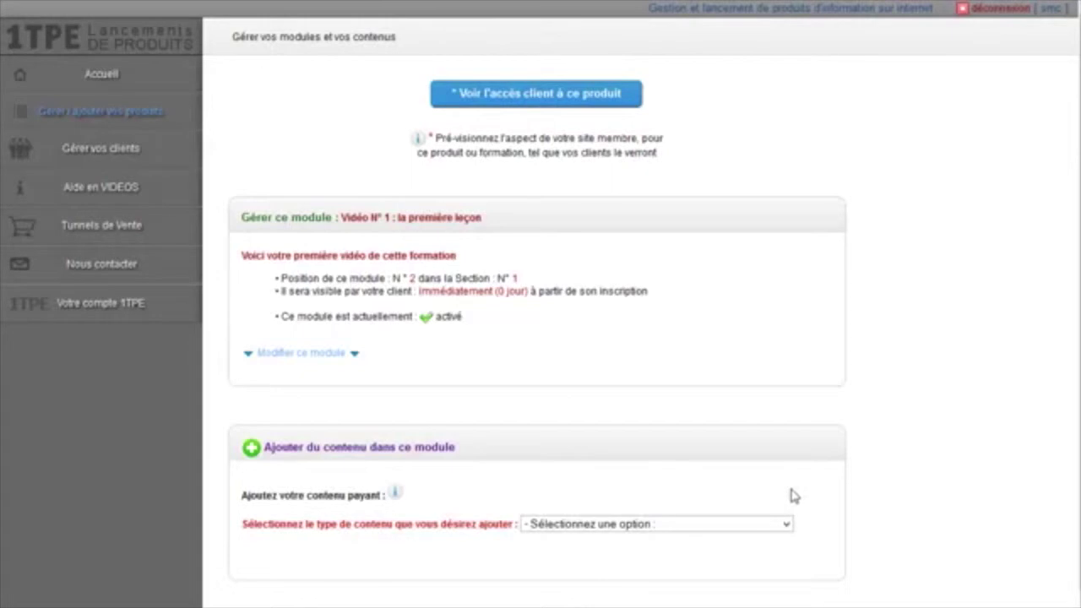
scroll(811, 486, "down", 3)
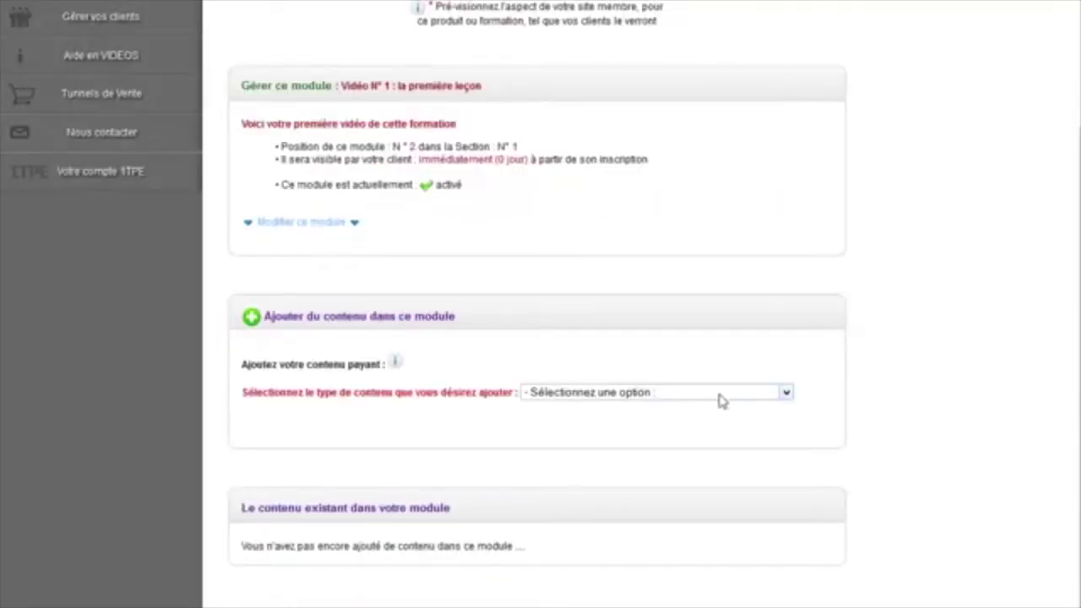
left_click(719, 395)
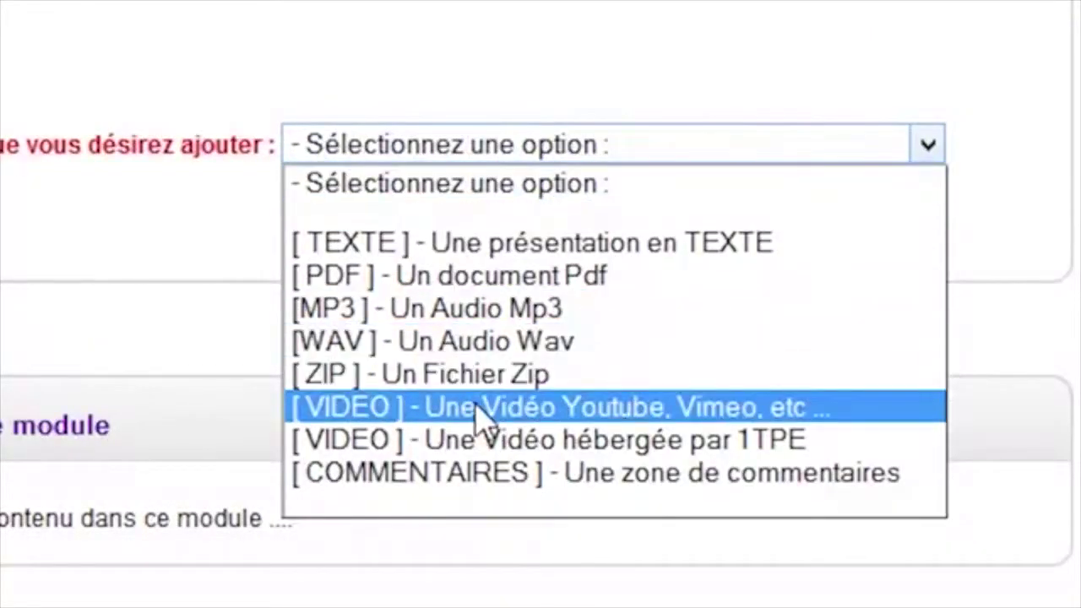
left_click(719, 411)
scroll(700, 505, "down", 3)
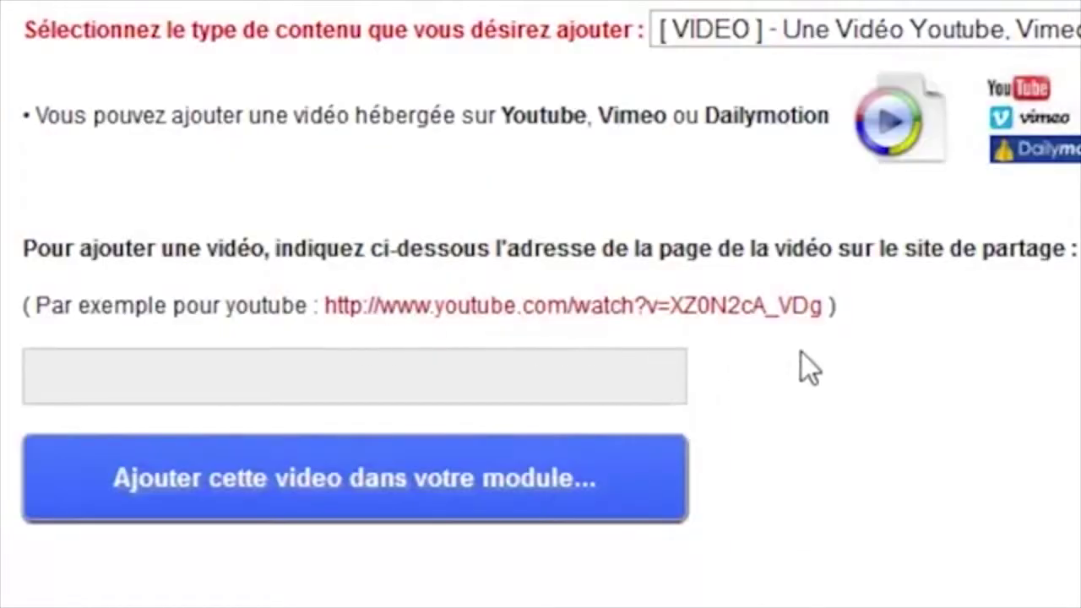
left_click_drag(325, 306, 825, 306)
key("ctrl+c")
left_click(181, 386)
key("ctrl+v")
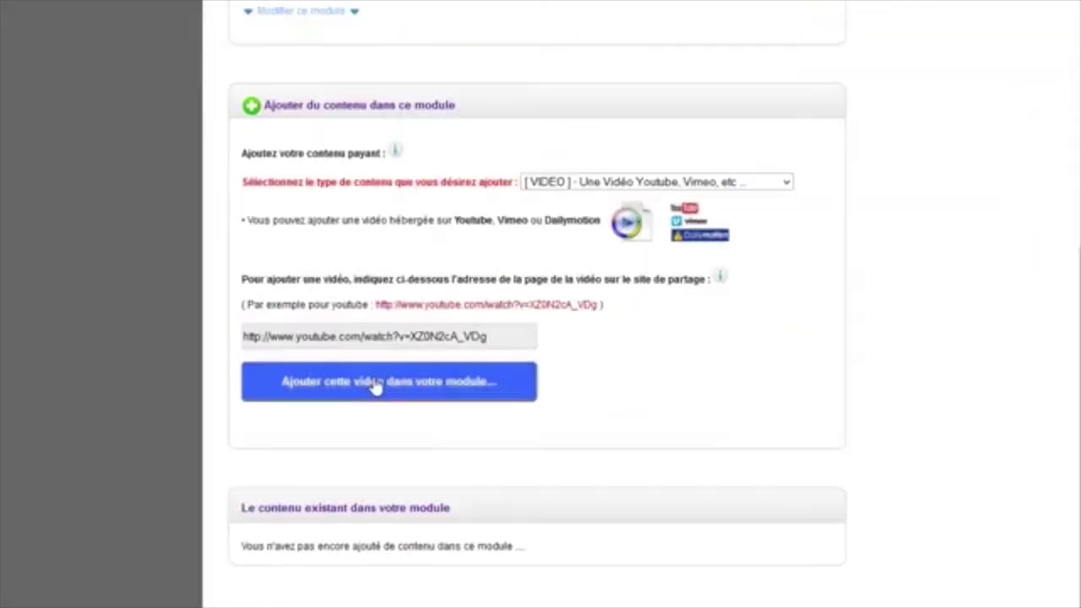
left_click(367, 477)
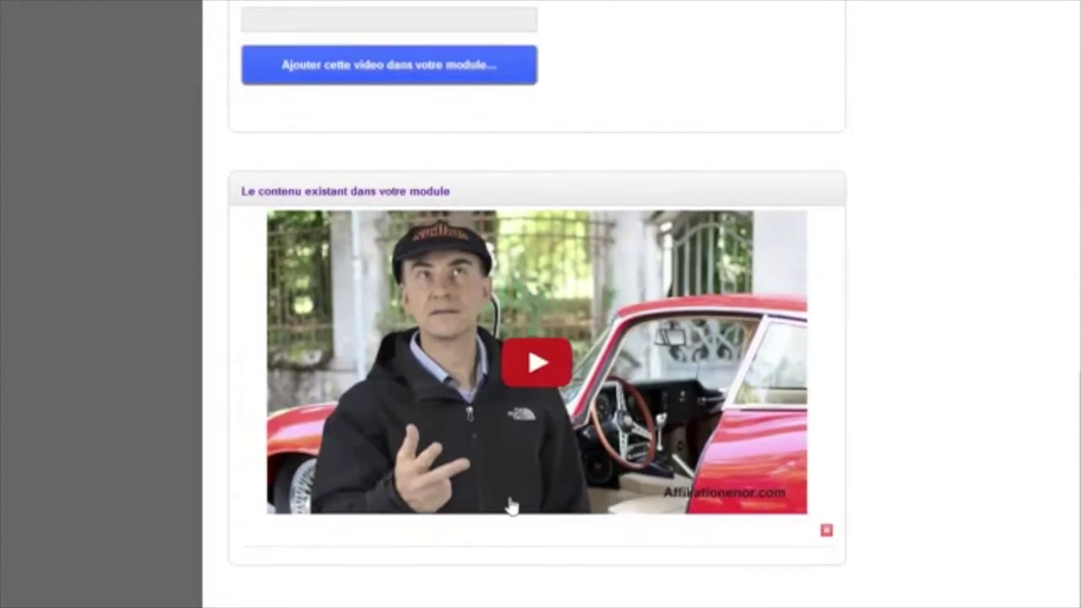
left_click(532, 364)
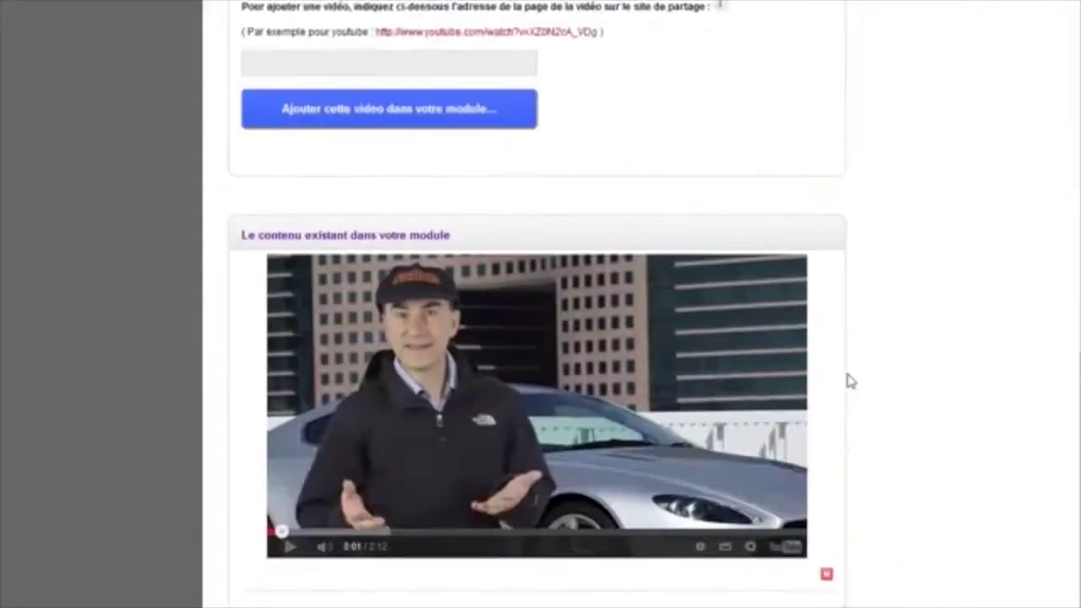
Upload test2.flv to the module as a video hosted by 1TPE and check the module's existing content
scroll(851, 381, "up", 3)
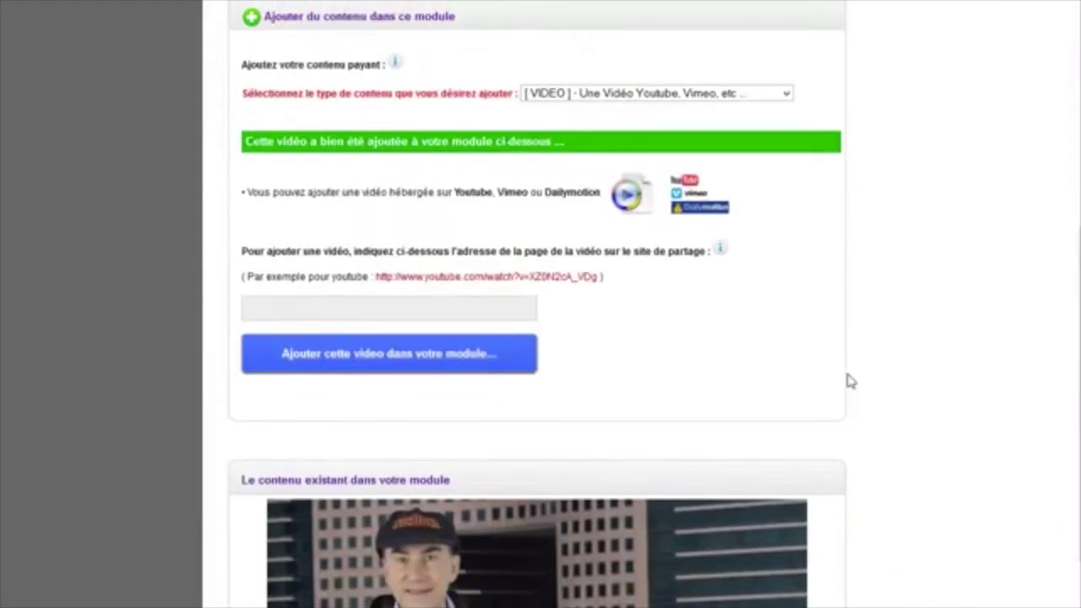
scroll(850, 381, "up", 3)
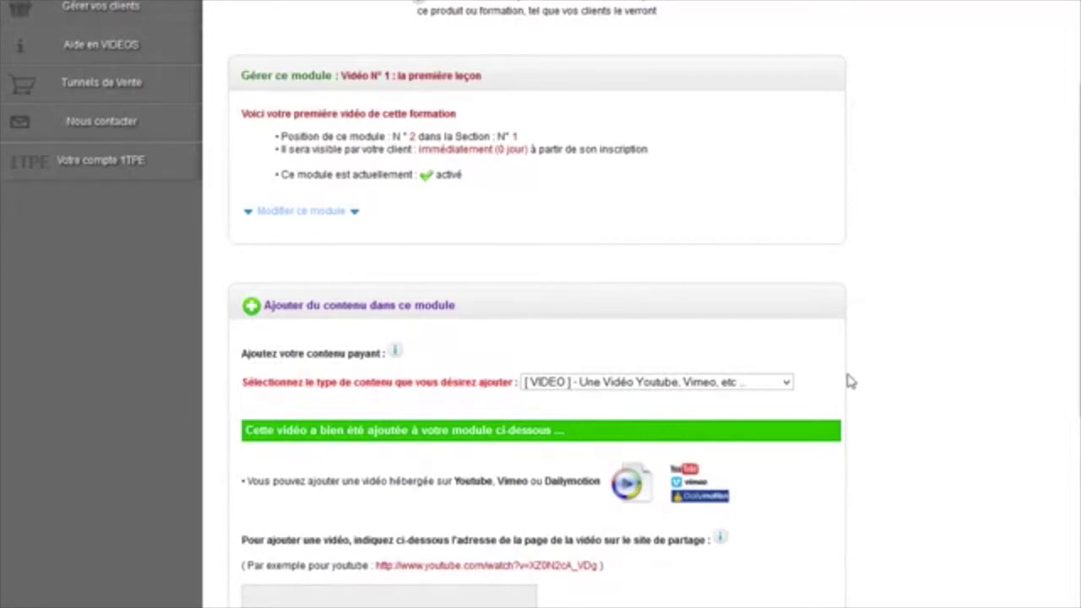
left_click(650, 380)
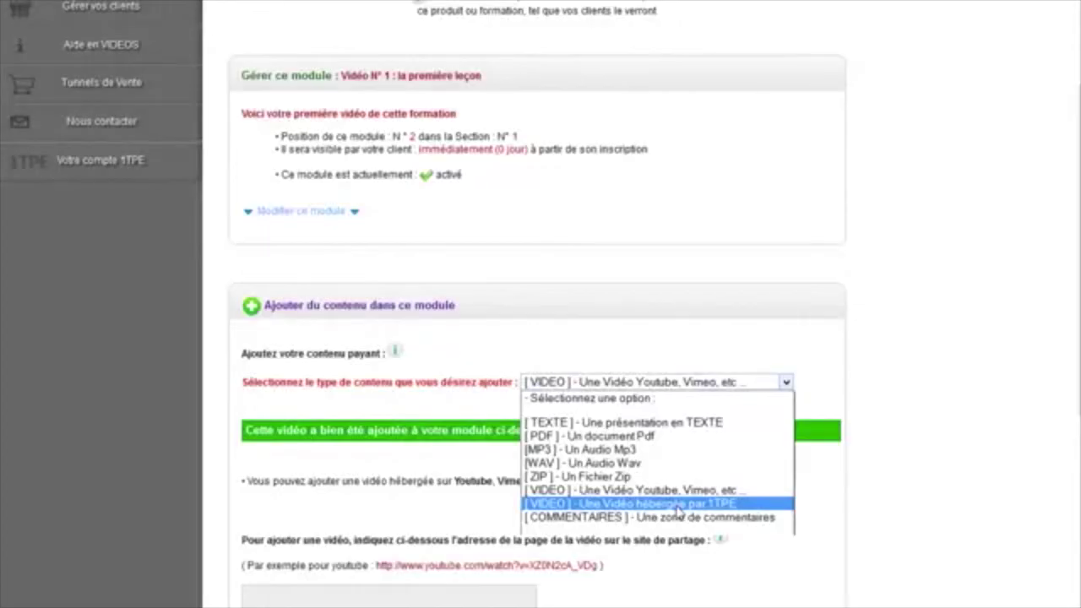
left_click(593, 462)
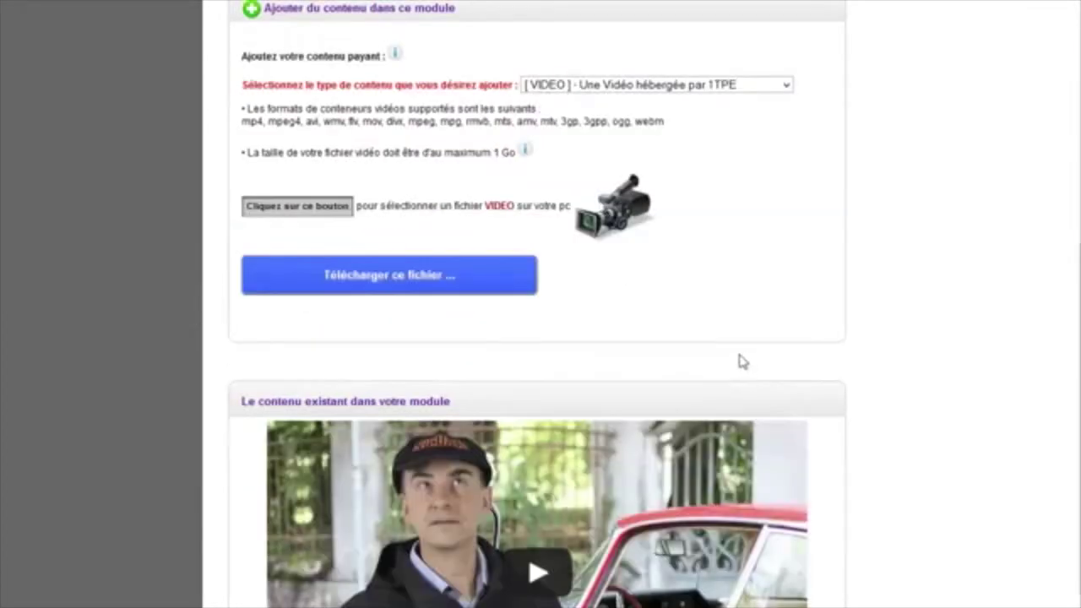
scroll(740, 384, "up", 1)
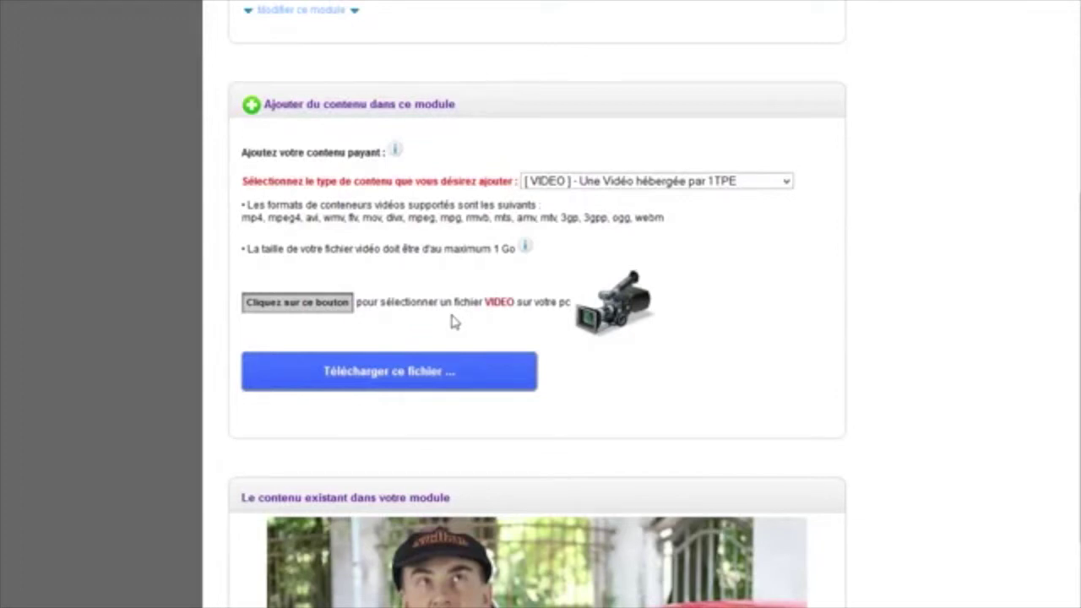
left_click(309, 306)
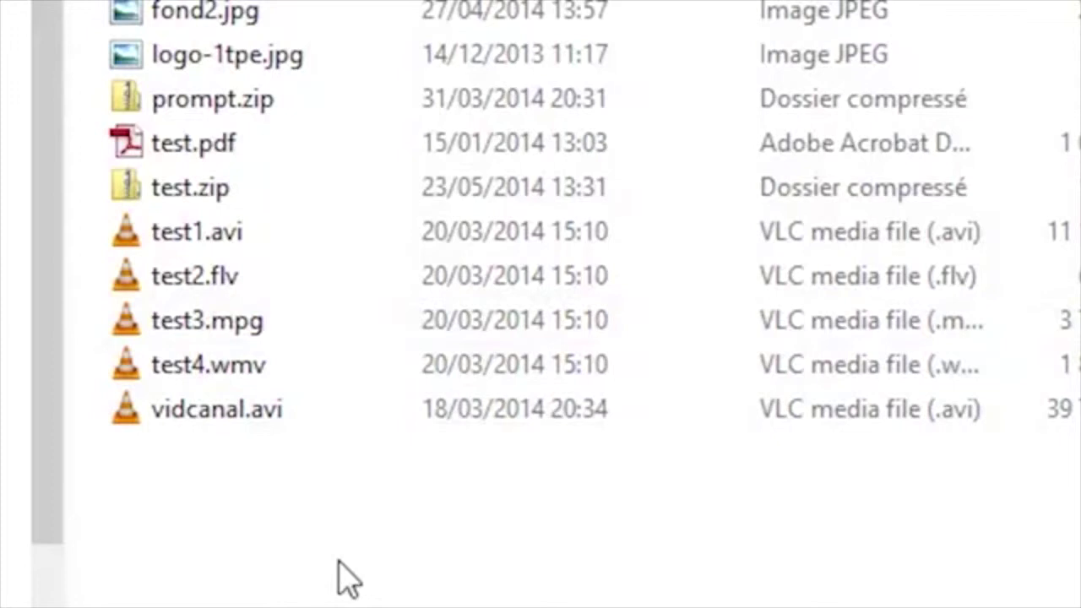
left_click(206, 290)
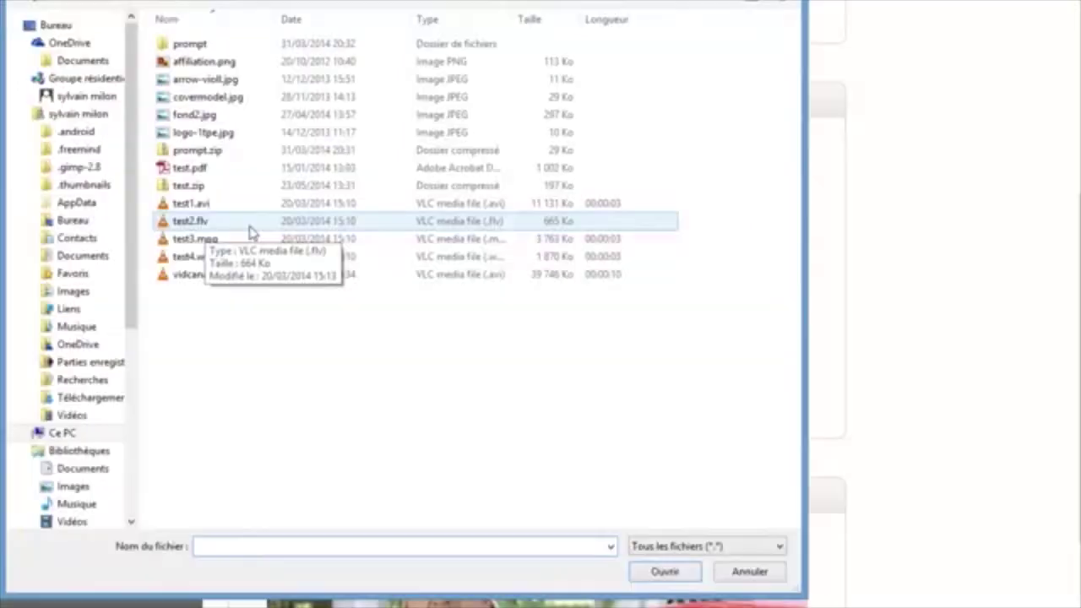
double_click(189, 224)
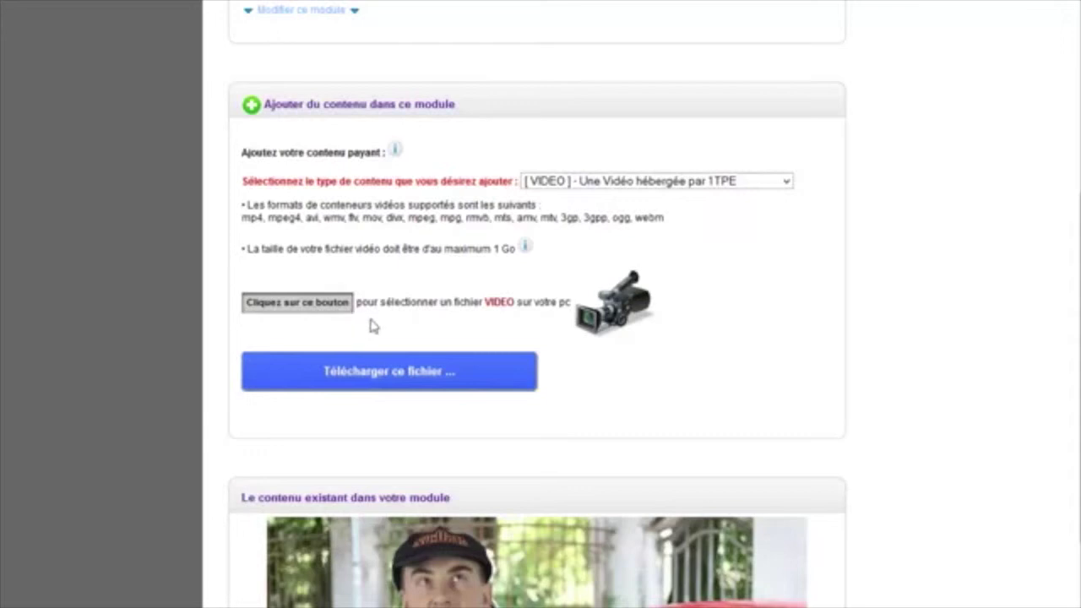
left_click(382, 384)
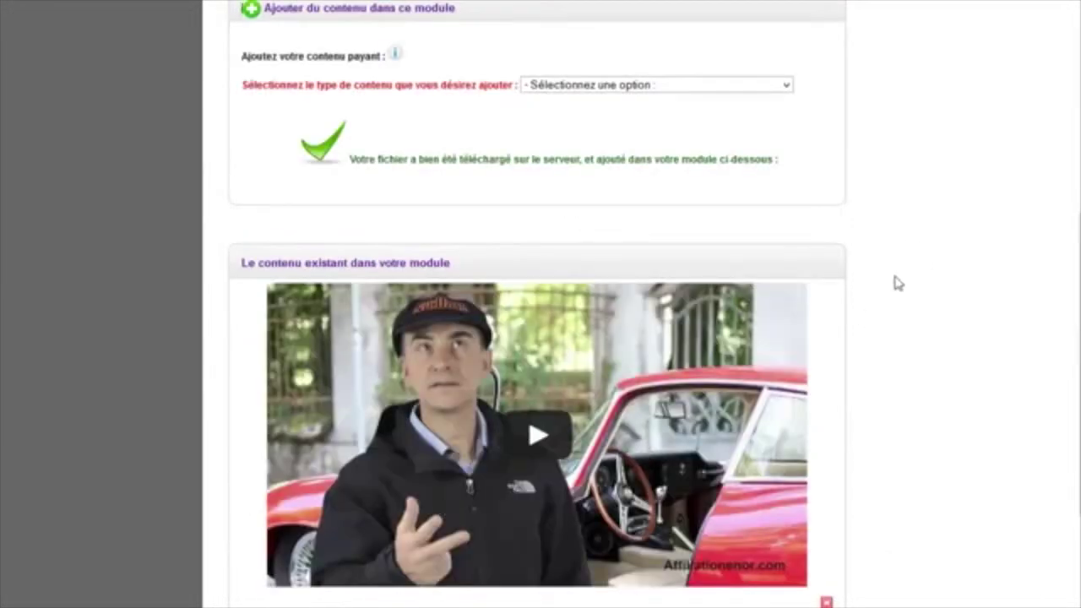
scroll(898, 284, "down", 2)
scroll(898, 284, "down", 2)
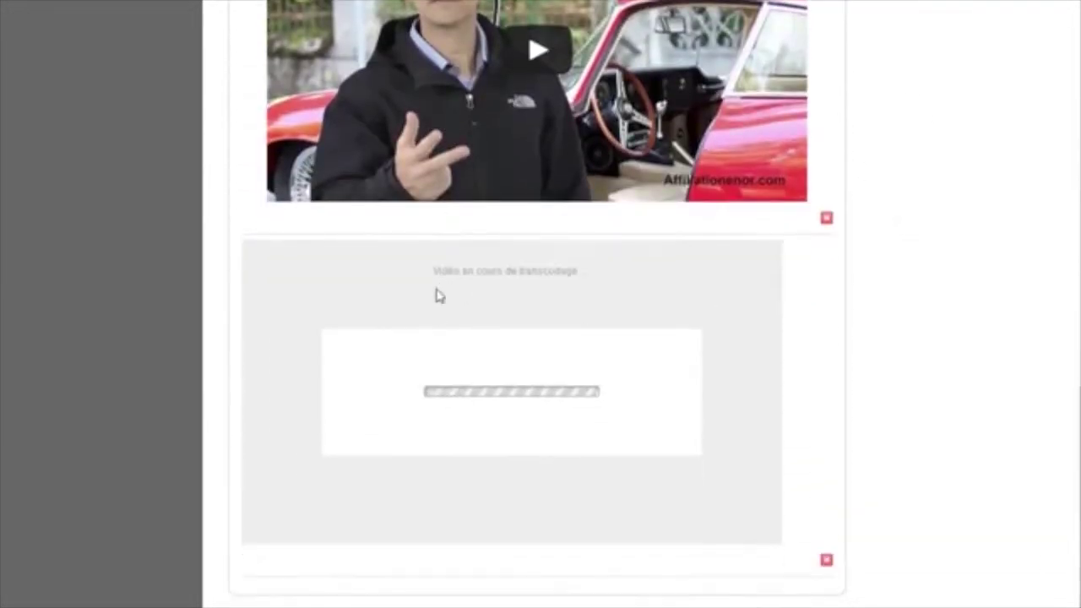
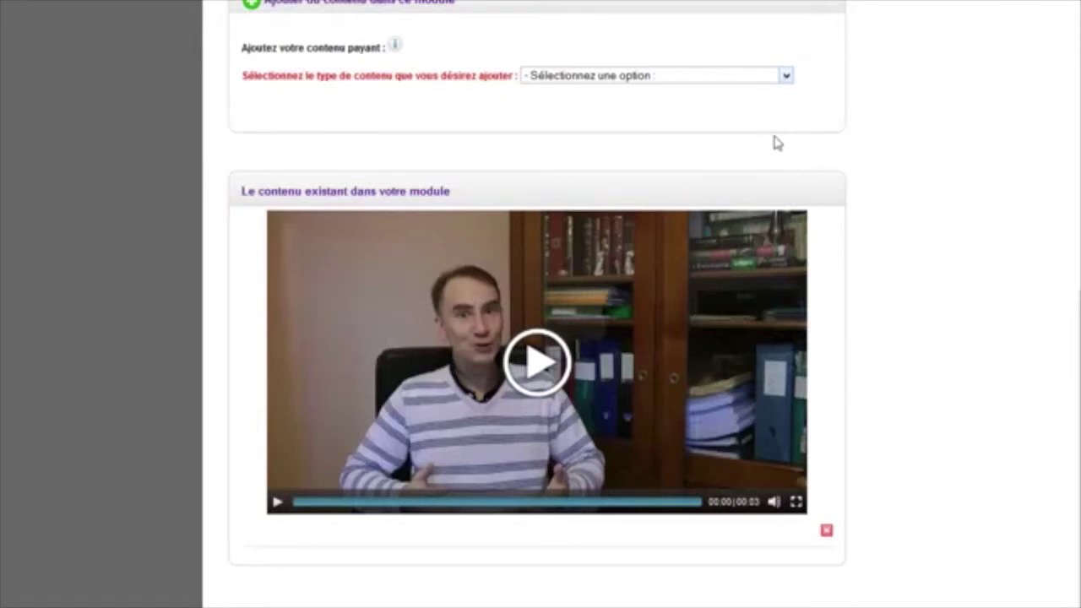
Upload test.pdf to the module as a PDF document and check its entry in the existing content
left_click(657, 78)
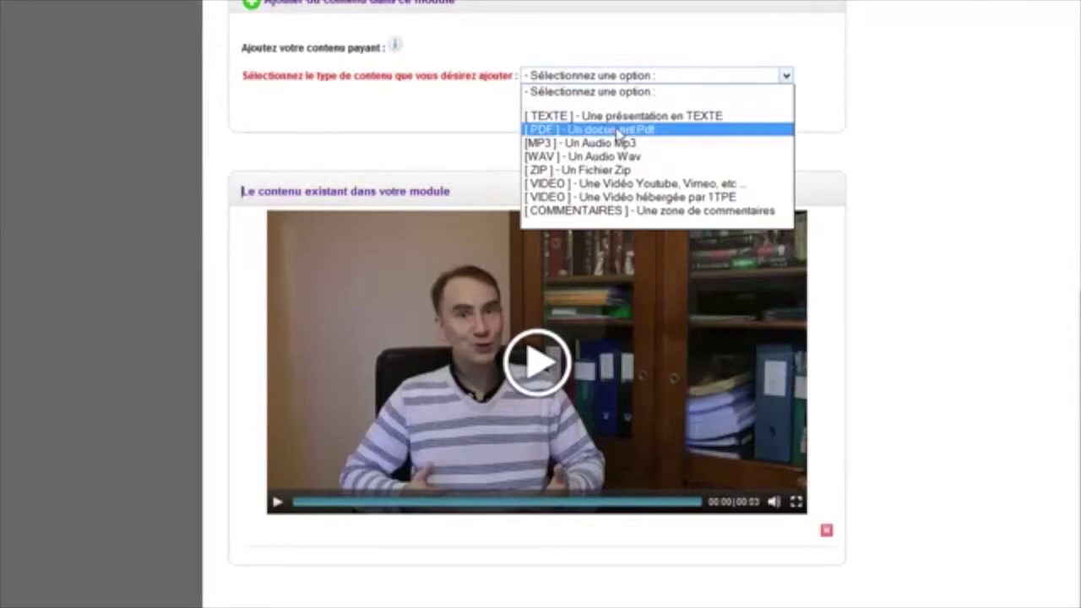
left_click(638, 133)
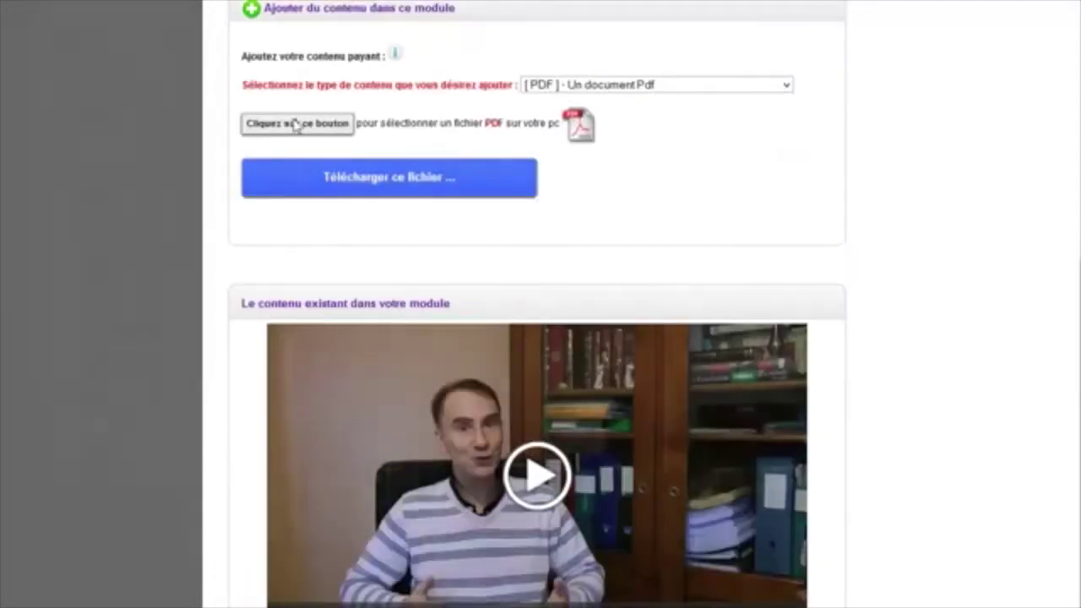
left_click(294, 124)
double_click(176, 174)
left_click(369, 188)
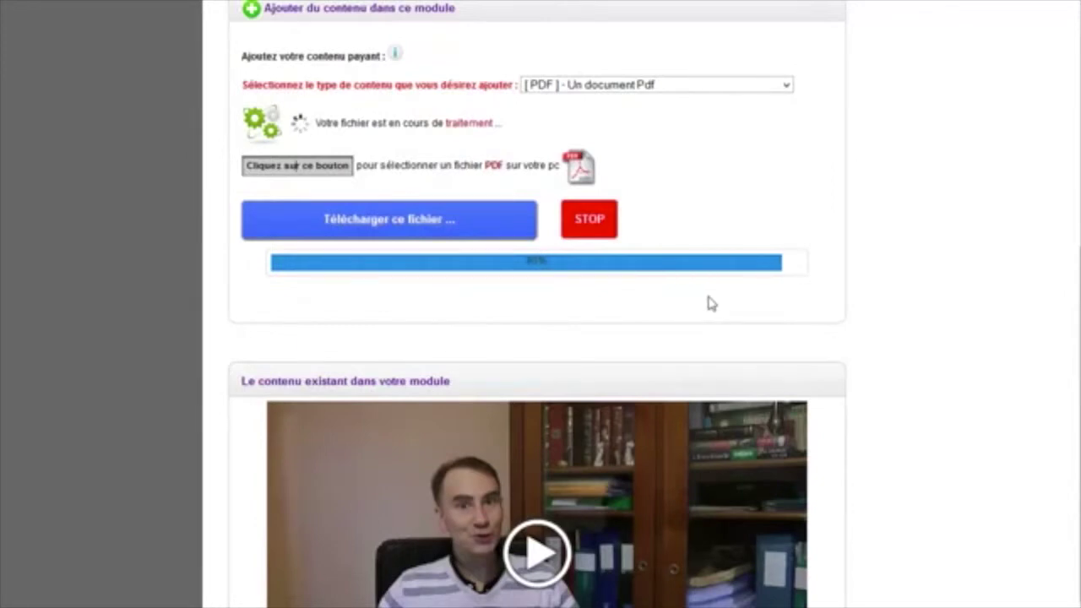
scroll(792, 307, "down", 5)
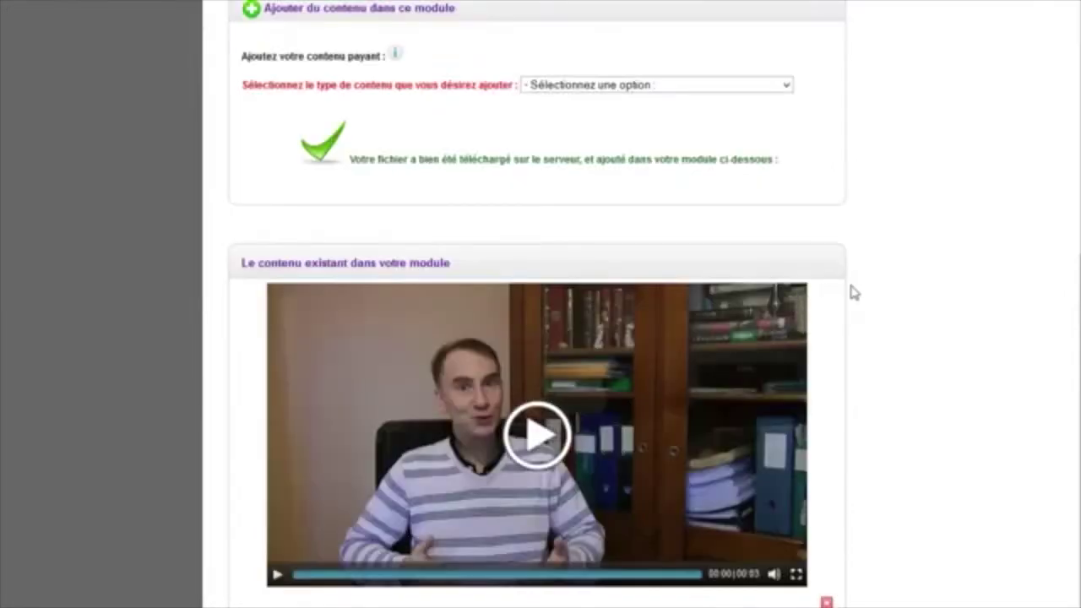
scroll(851, 292, "down", 2)
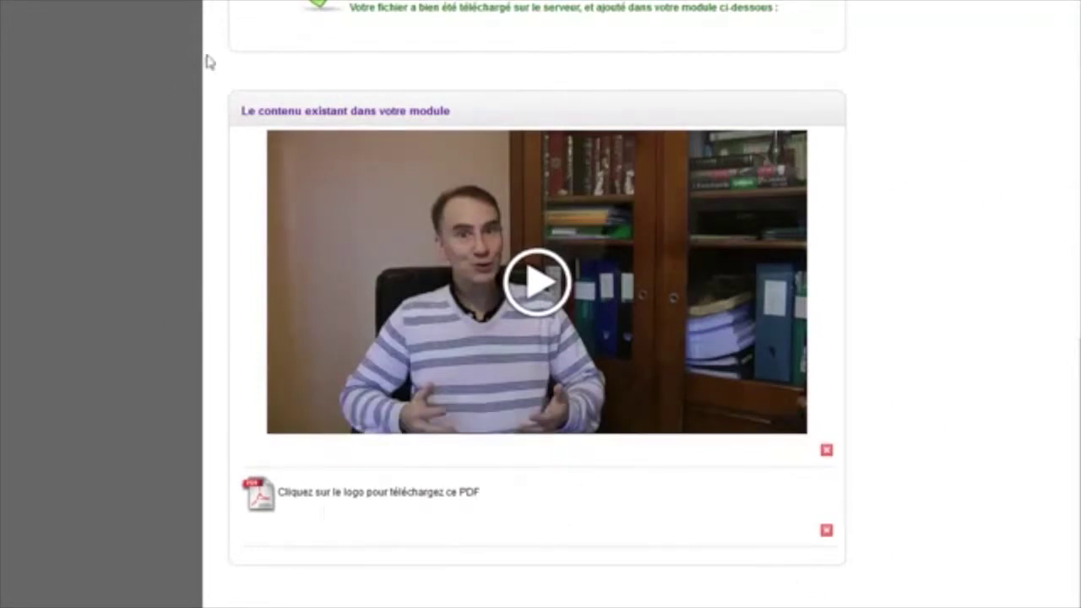
scroll(963, 215, "up", 4)
left_click(646, 222)
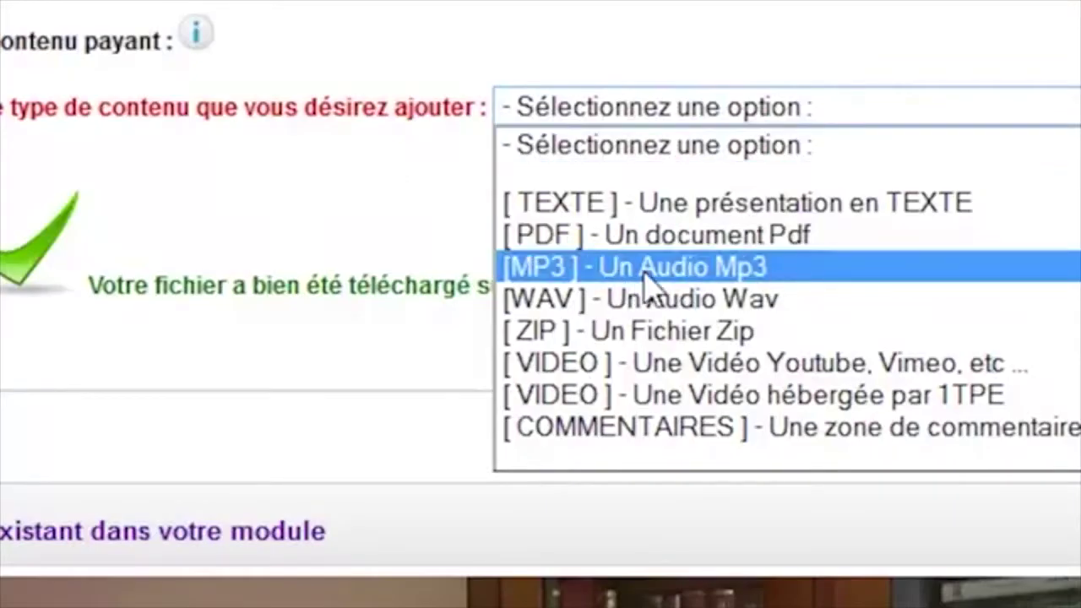
left_click(601, 290)
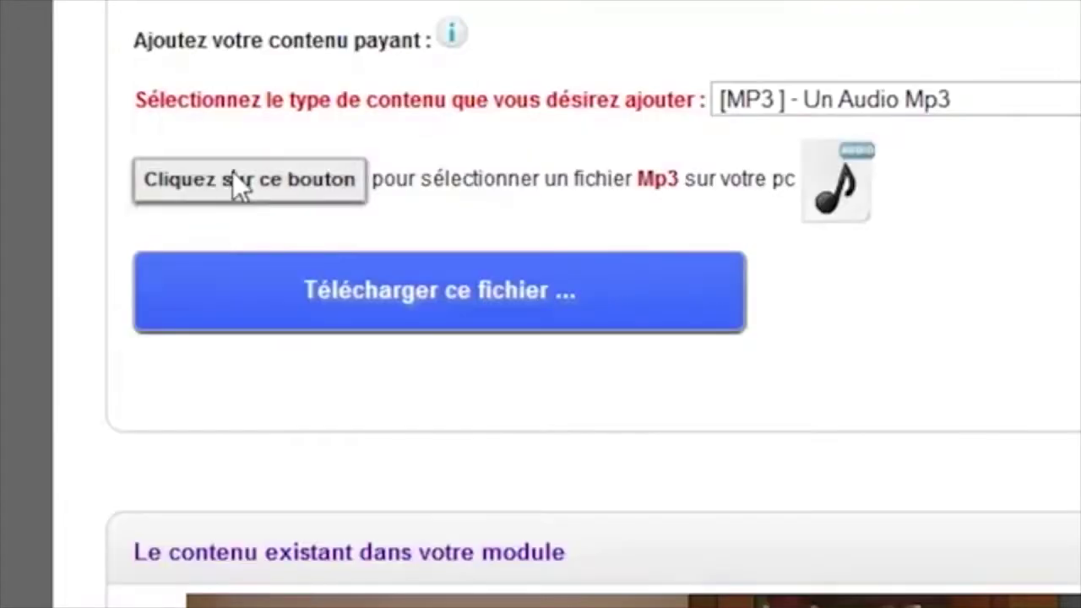
left_click(296, 123)
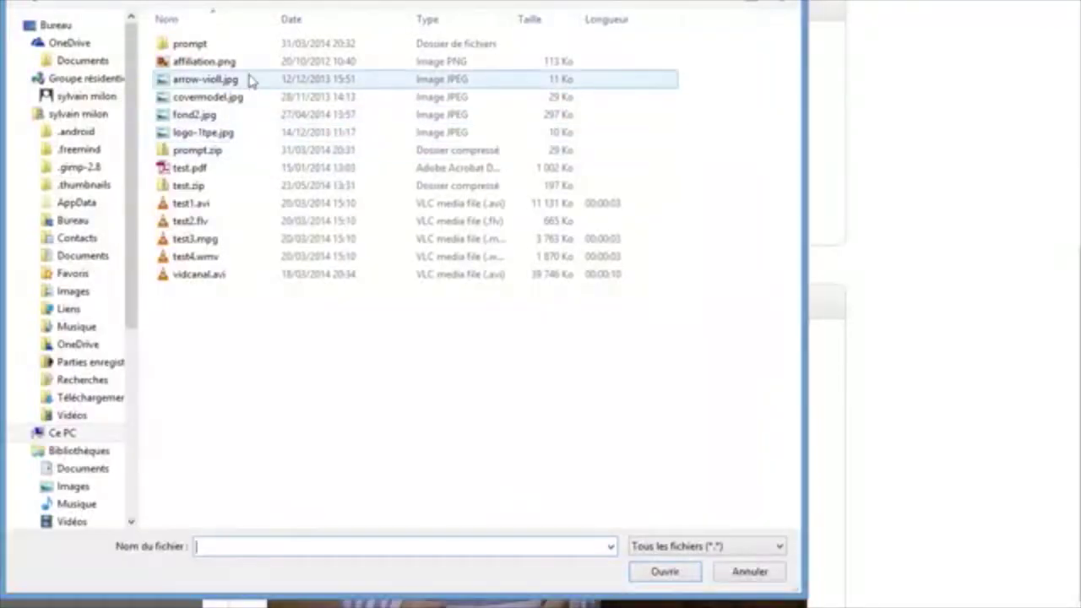
left_click(750, 572)
Upload test.zip to the module as a ZIP file
left_click(629, 88)
left_click(580, 181)
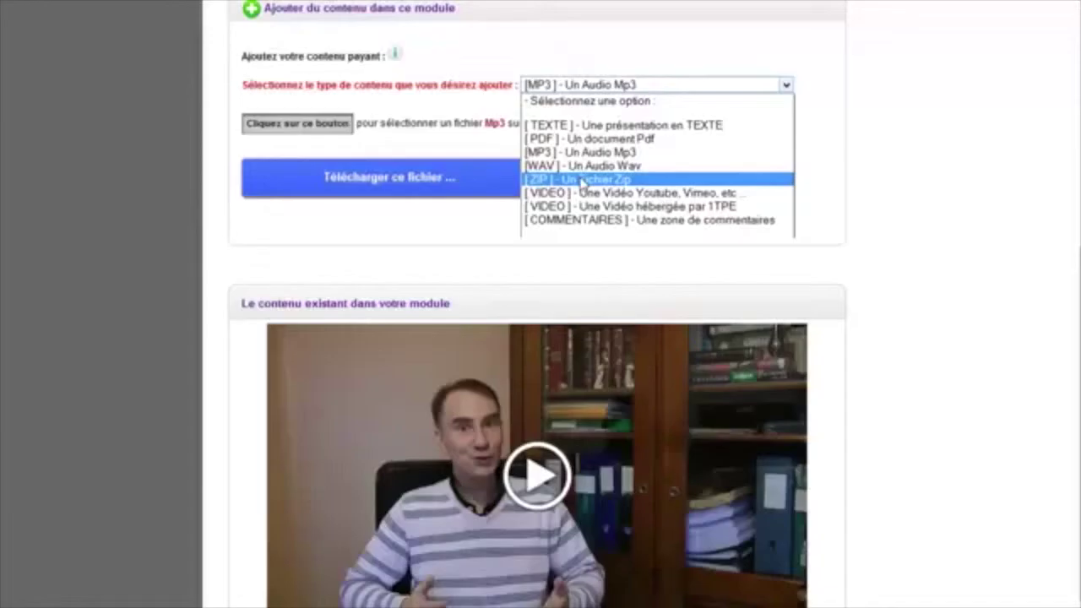
scroll(591, 296, "down", 5)
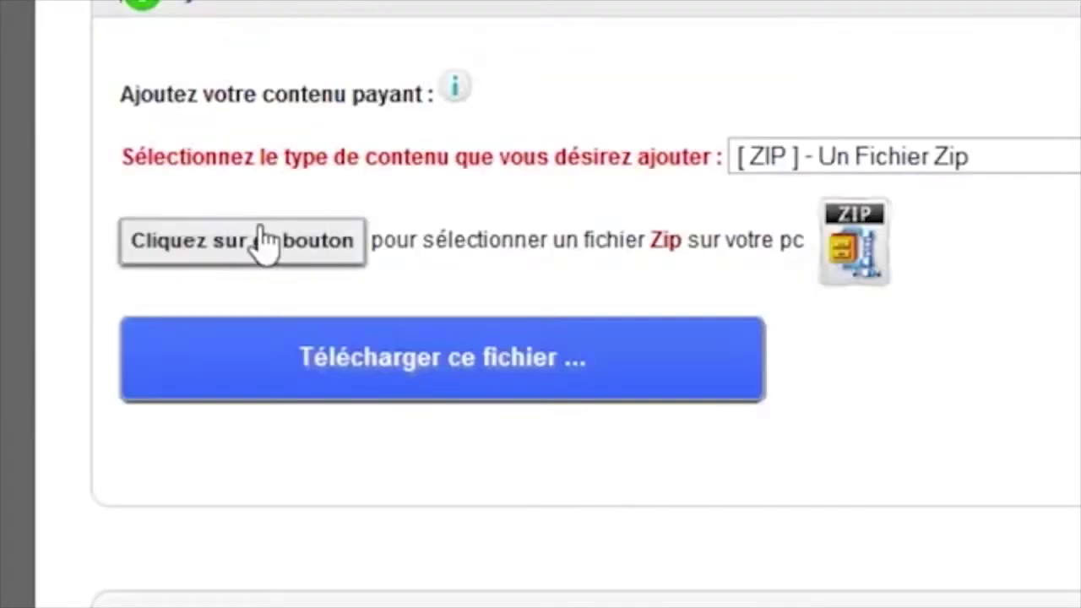
left_click(264, 242)
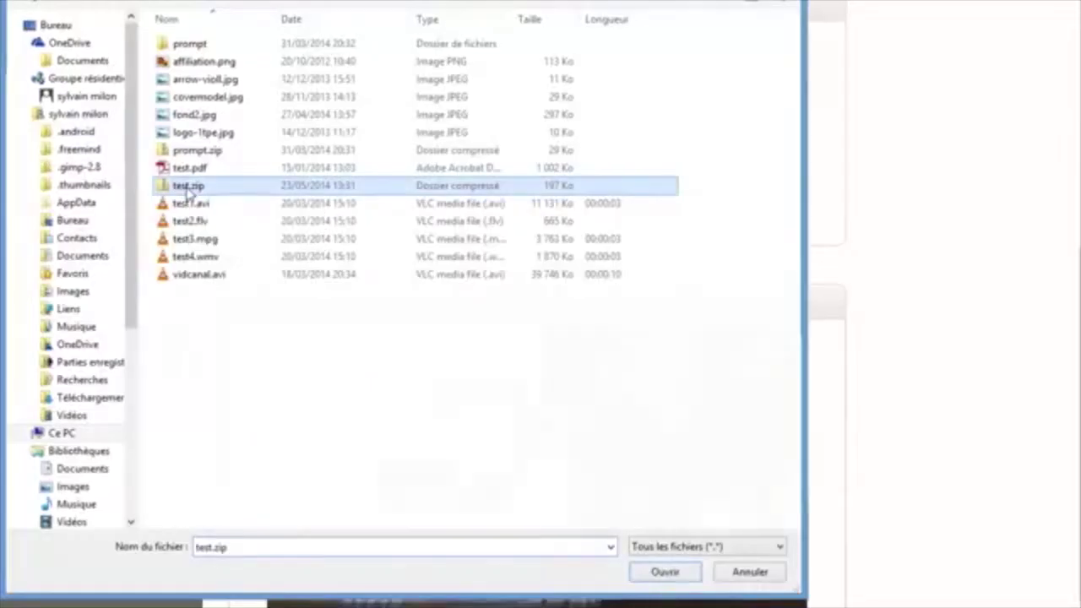
double_click(156, 271)
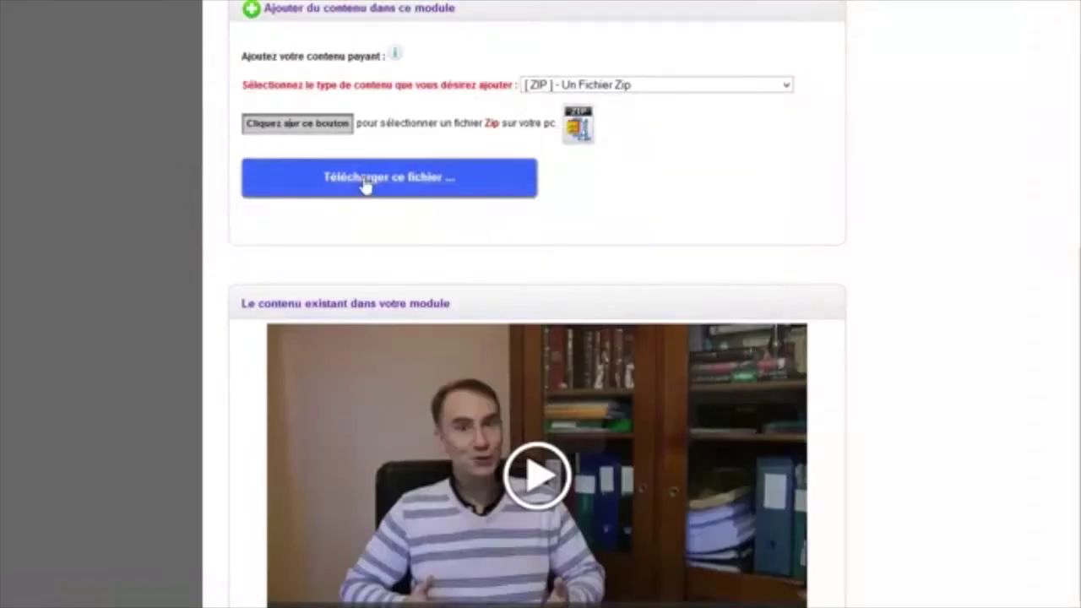
left_click(367, 183)
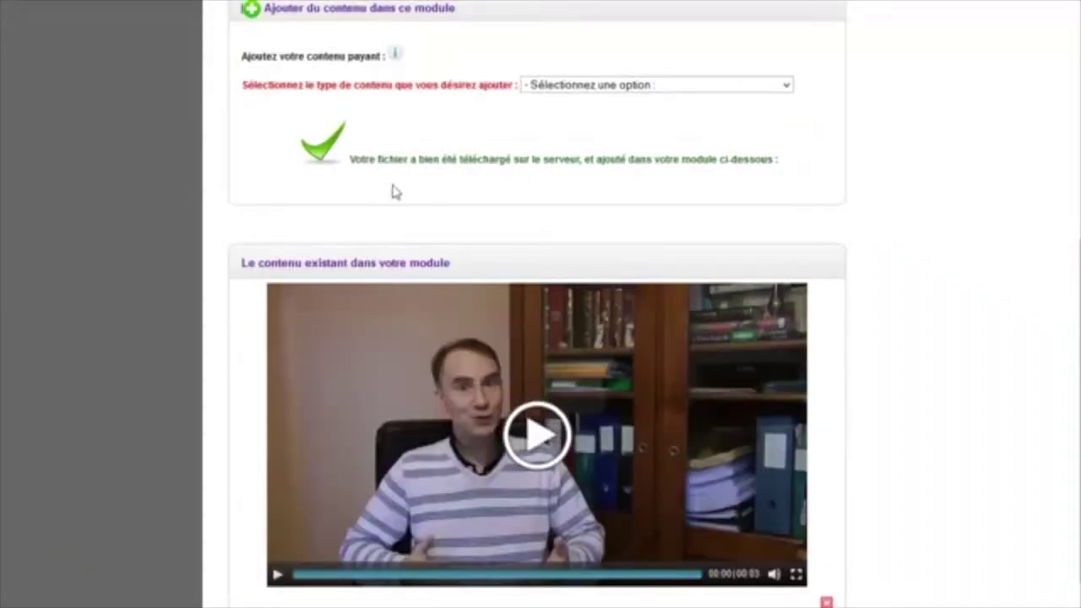
Add the text "Téléchargez sous la vidéo les supports de cours en PDF et le fichier ZIP" to the video module as a text presentation
scroll(887, 302, "down", 3)
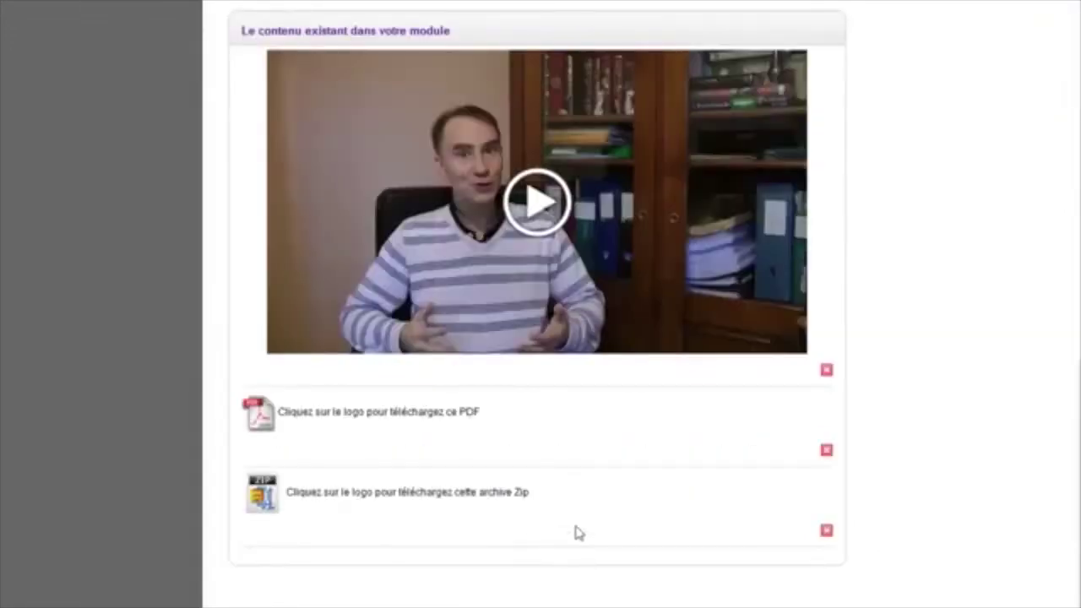
scroll(647, 526, "up", 3)
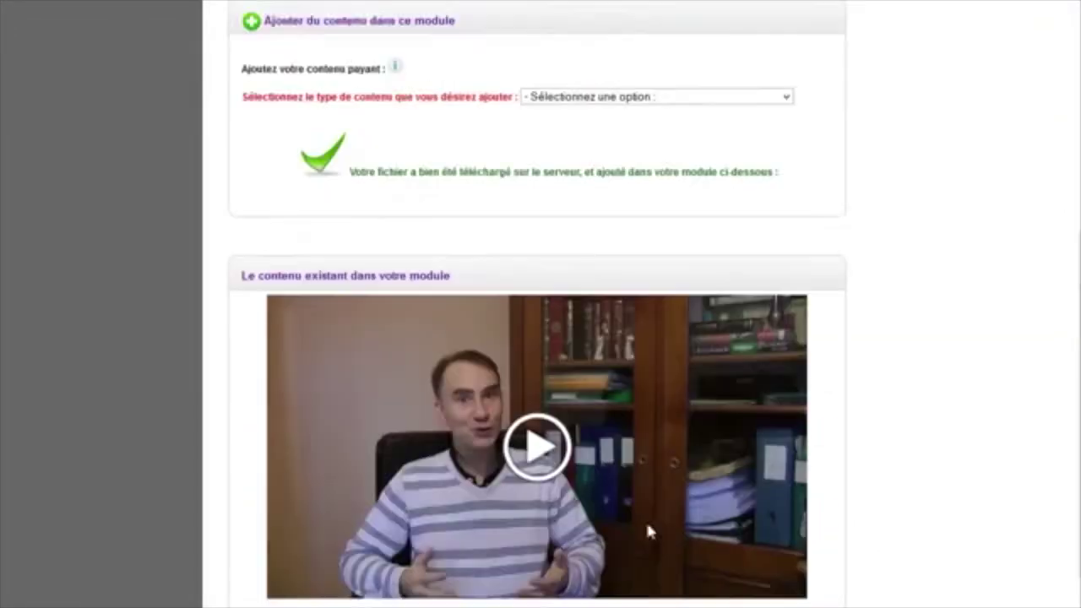
left_click(636, 239)
left_click(642, 276)
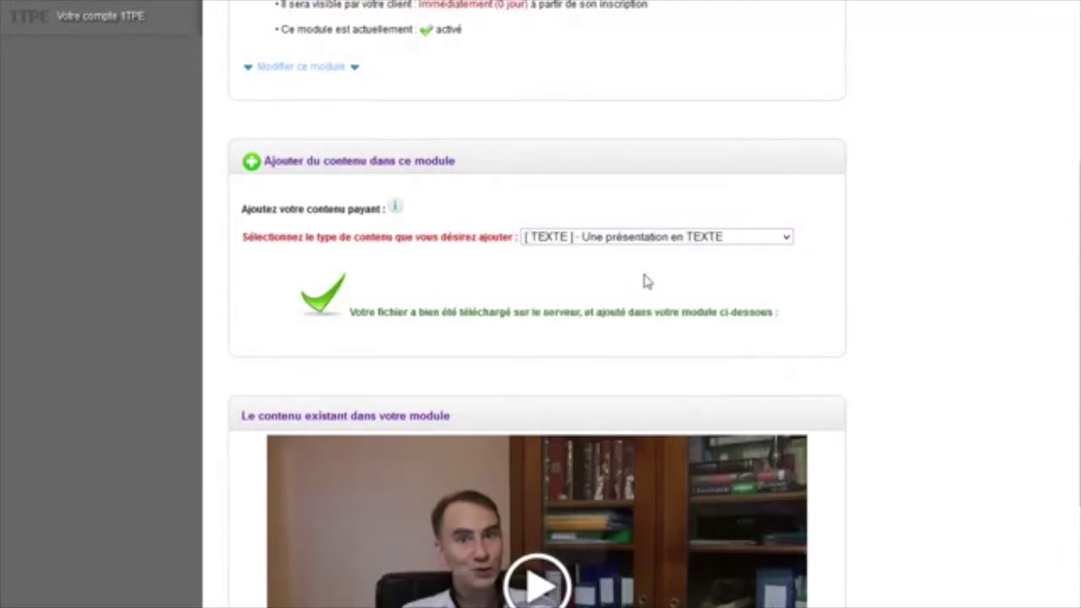
scroll(646, 273, "down", 5)
left_click(366, 246)
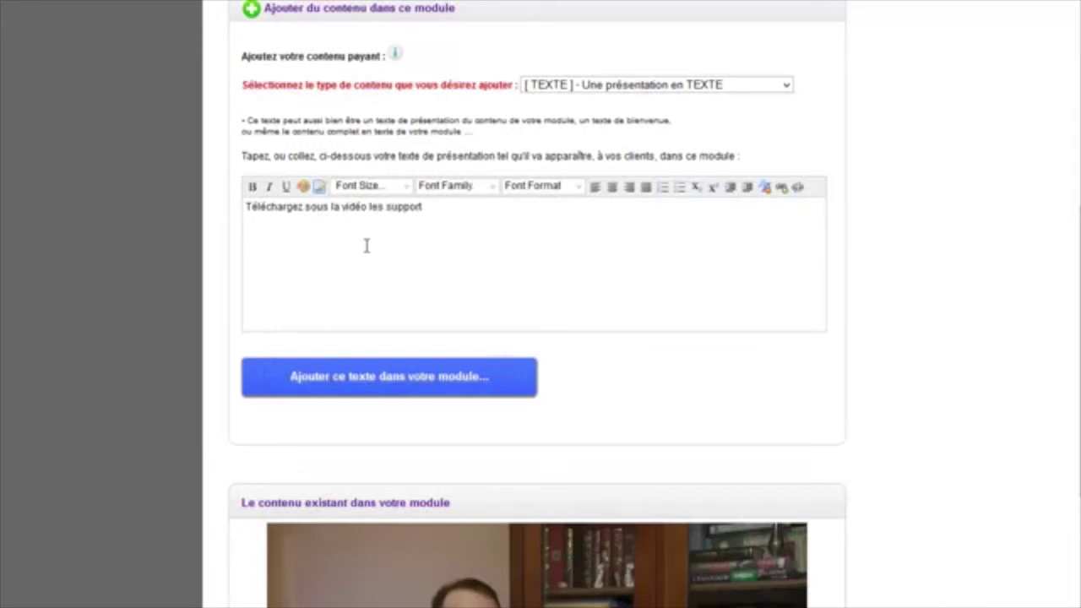
type("en")
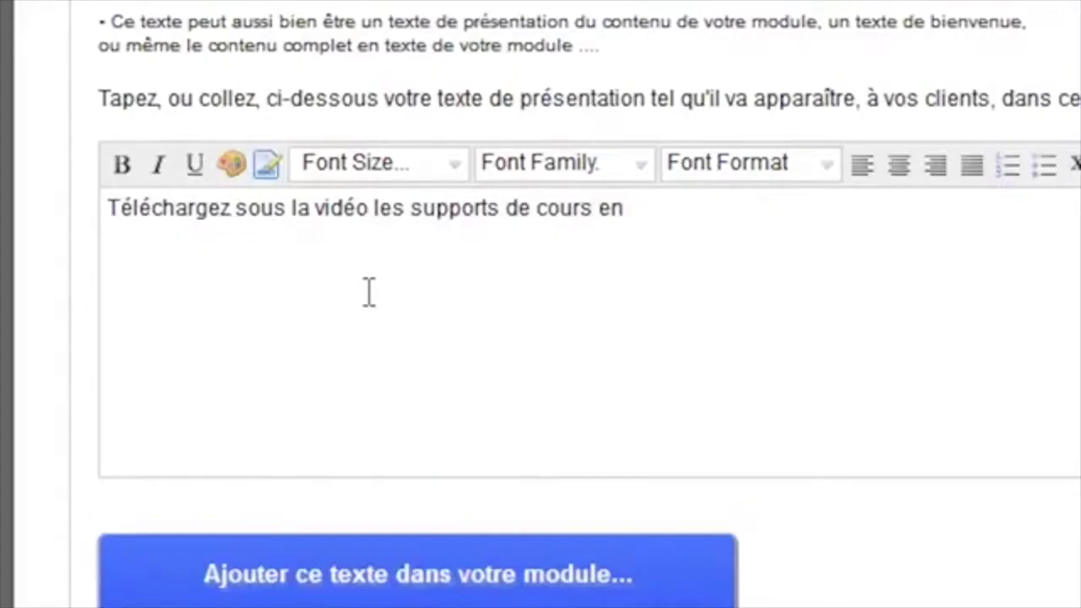
type(" PDF et le fichier")
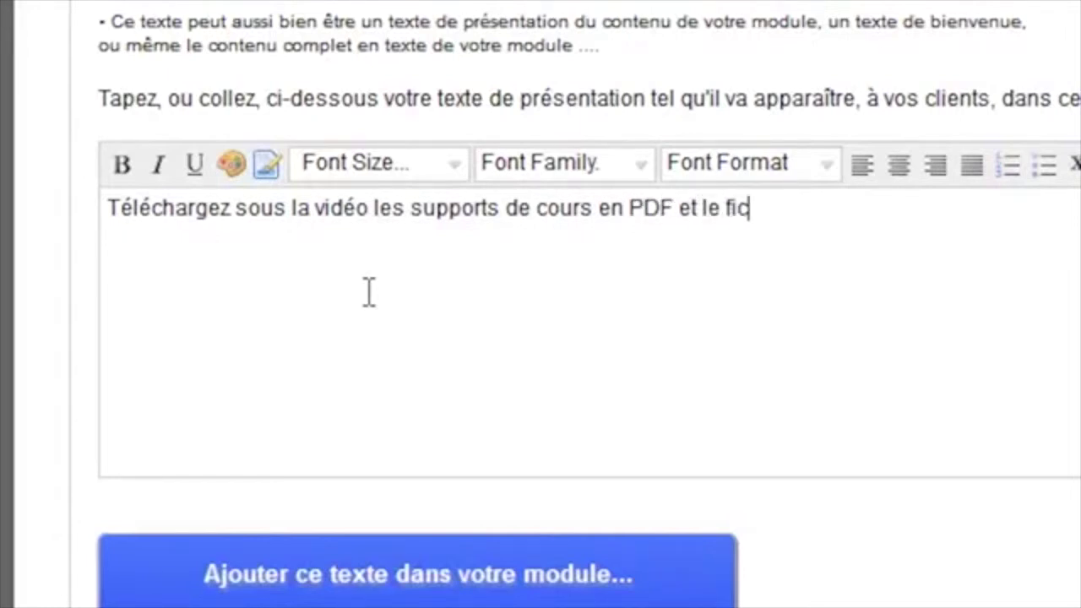
type(" ZIP")
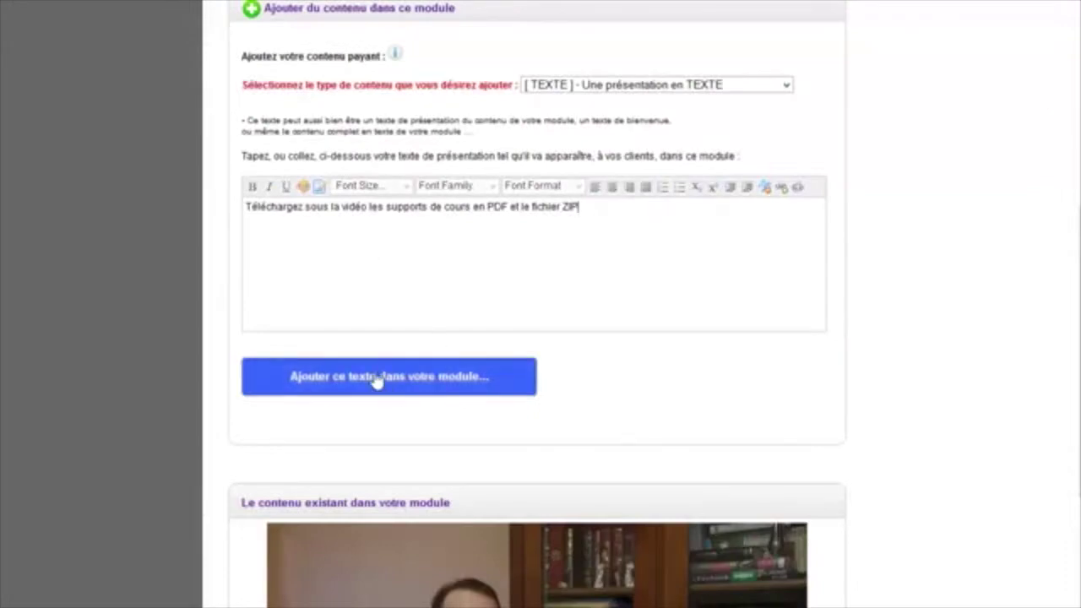
left_click(376, 379)
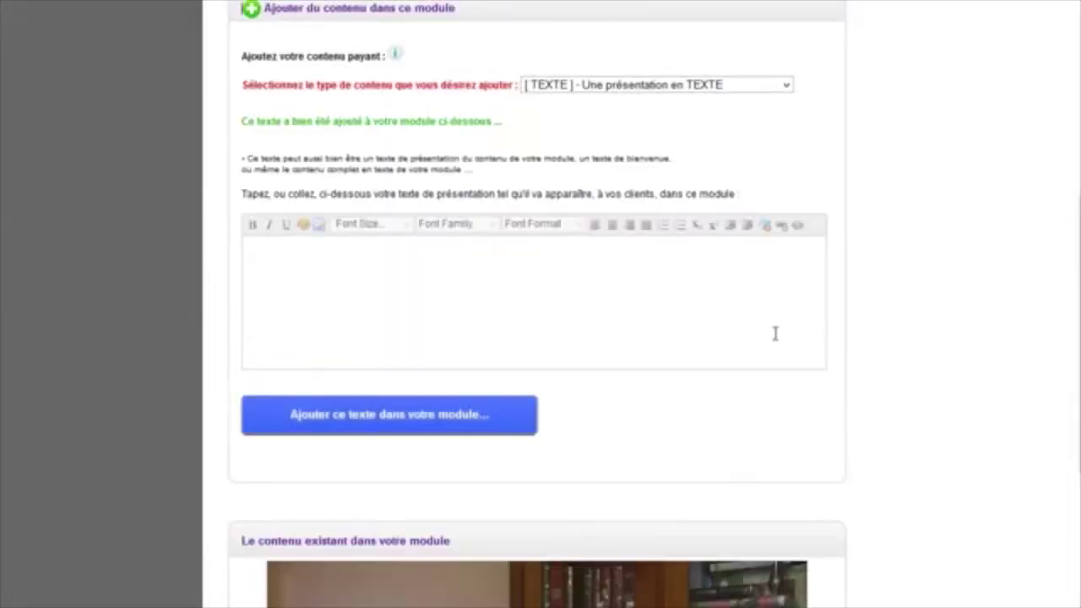
scroll(874, 346, "down", 6)
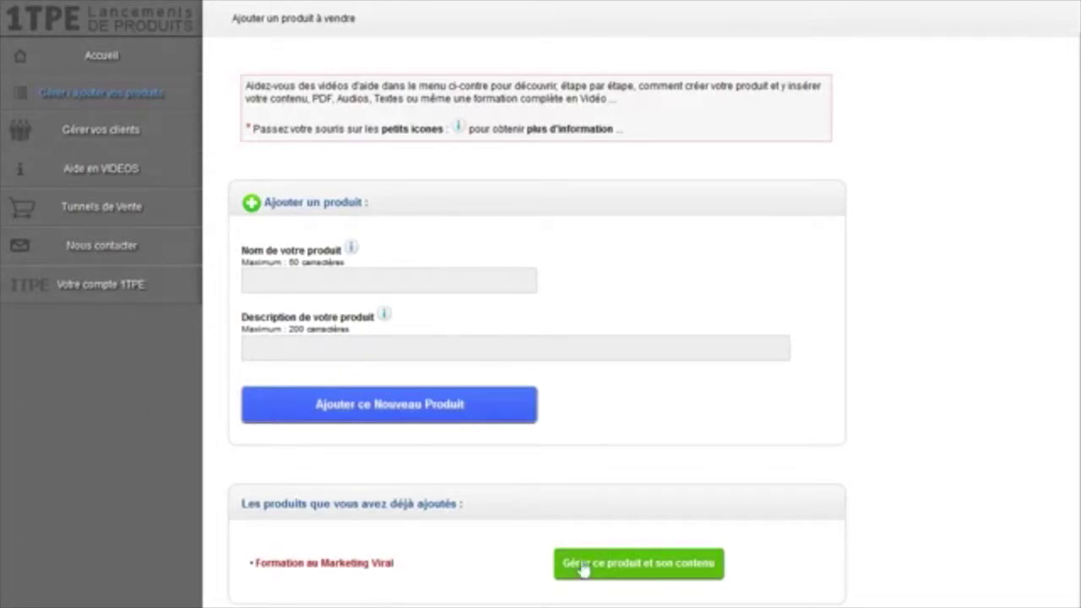
Open the content management of module N° 1, "Le support en PDF pour votre formation", in the product "Formation au Marketing Viral"
left_click(623, 566)
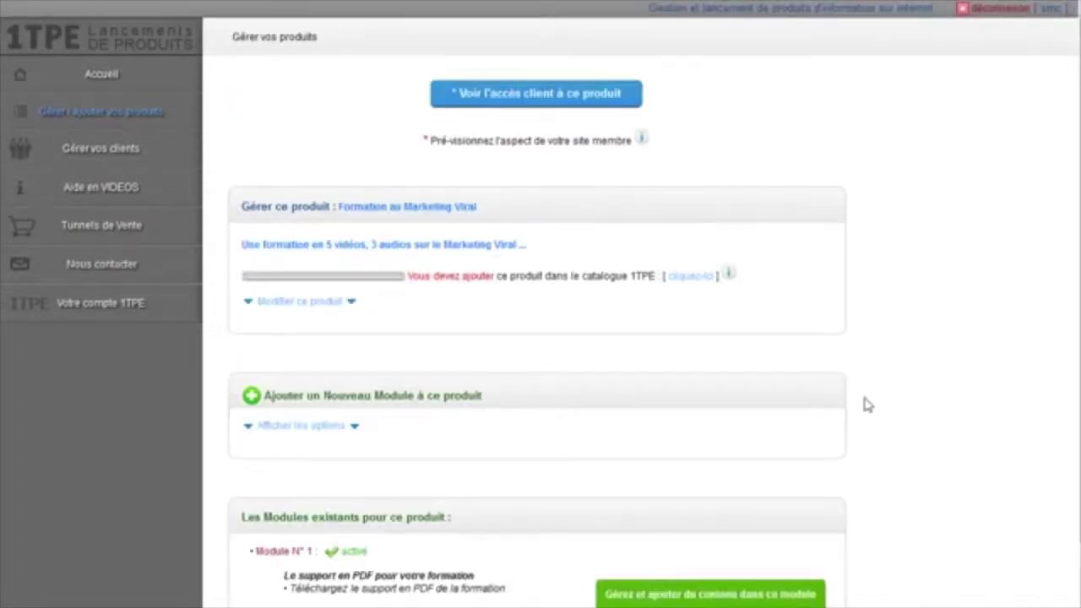
scroll(870, 408, "down", 2)
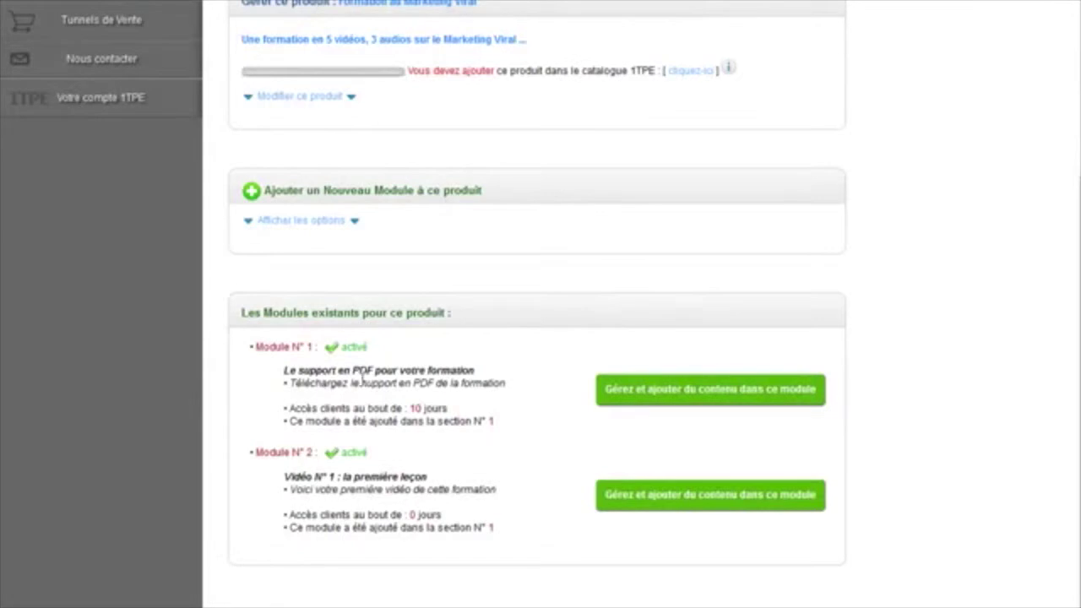
left_click(728, 397)
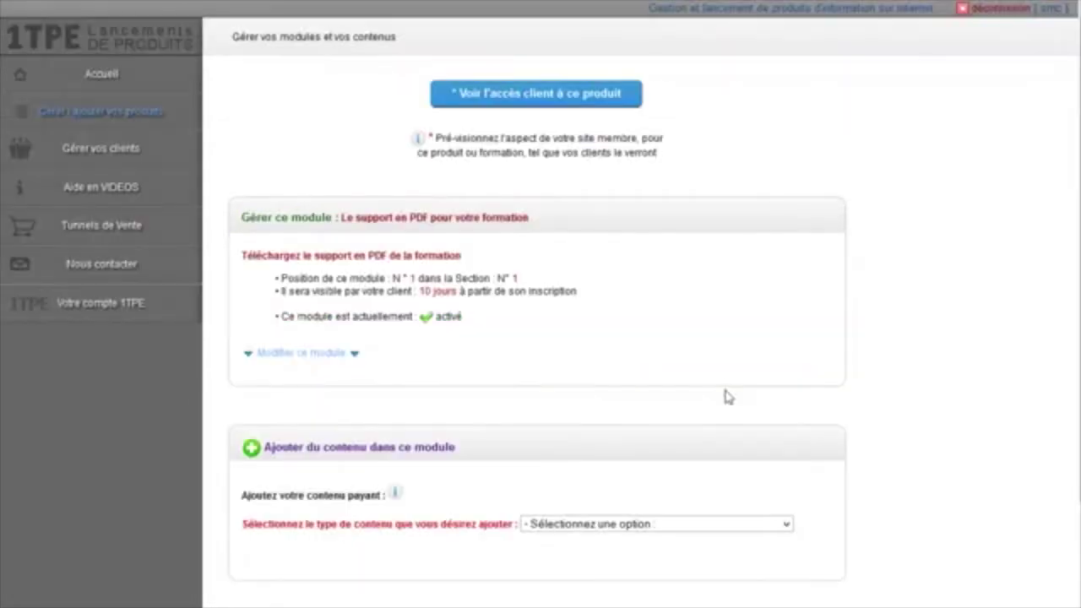
Add a comments zone to the module with the option "Commentaires activés" and check the module's existing content
scroll(888, 353, "down", 3)
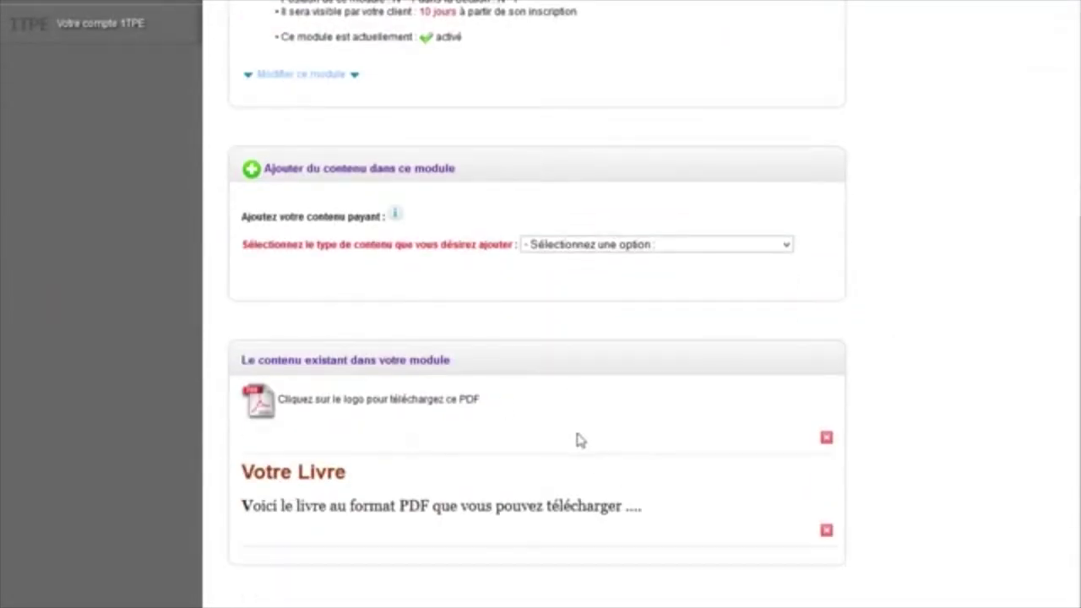
left_click(662, 245)
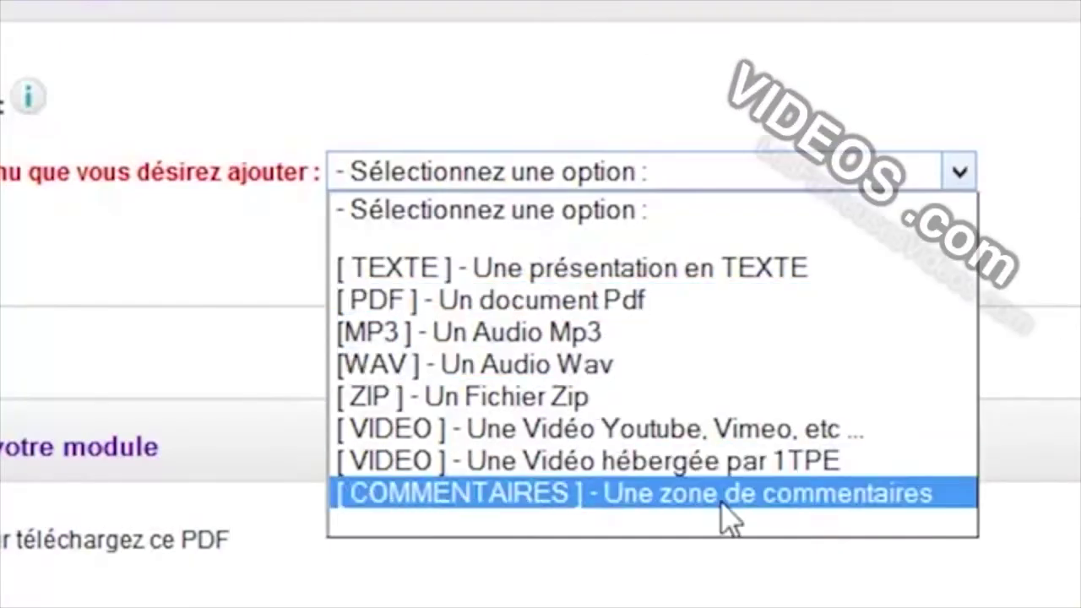
left_click(777, 507)
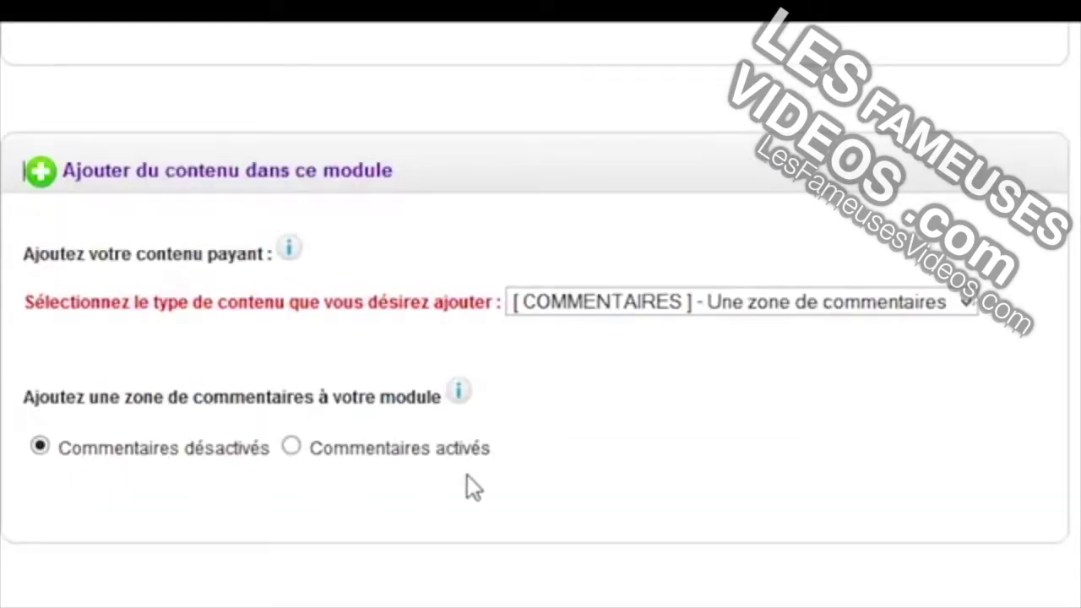
left_click(291, 447)
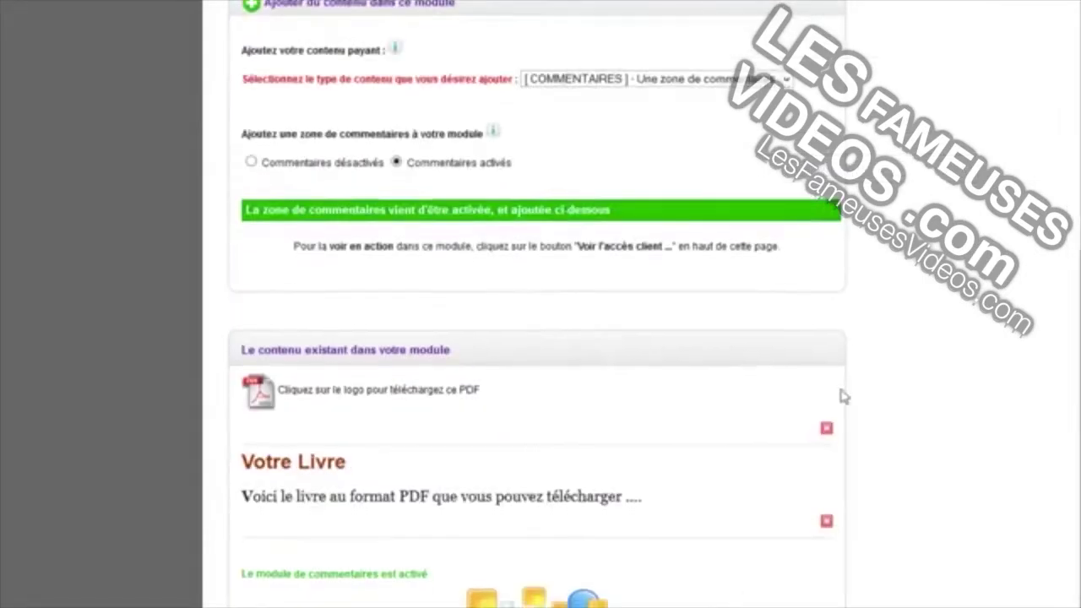
scroll(400, 453, "down", 5)
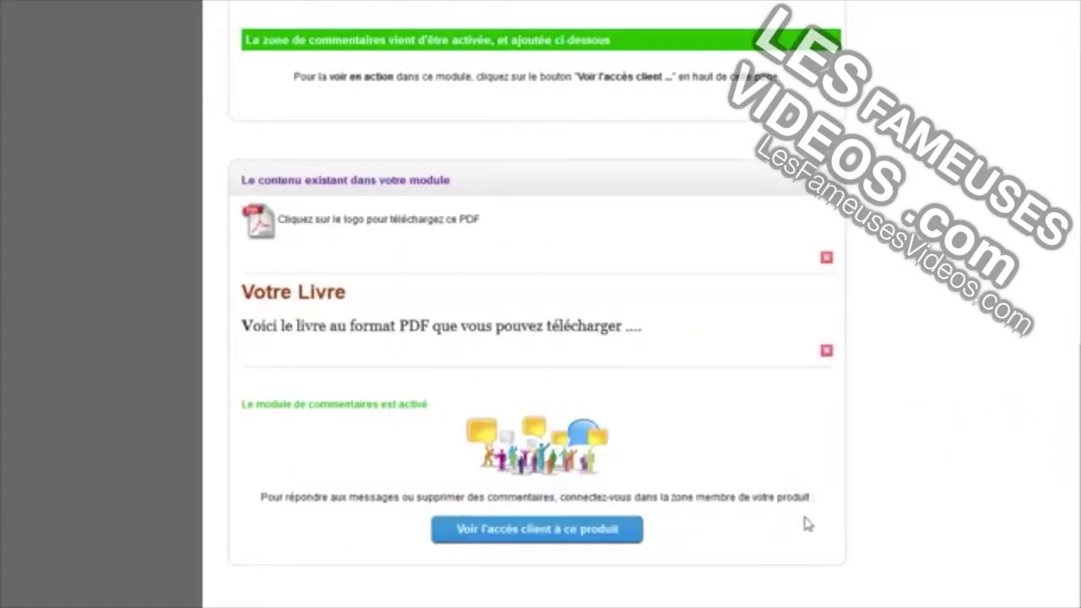
Preview the product's client access and review the member site's welcome page
left_click_drag(1079, 473, 1079, 143)
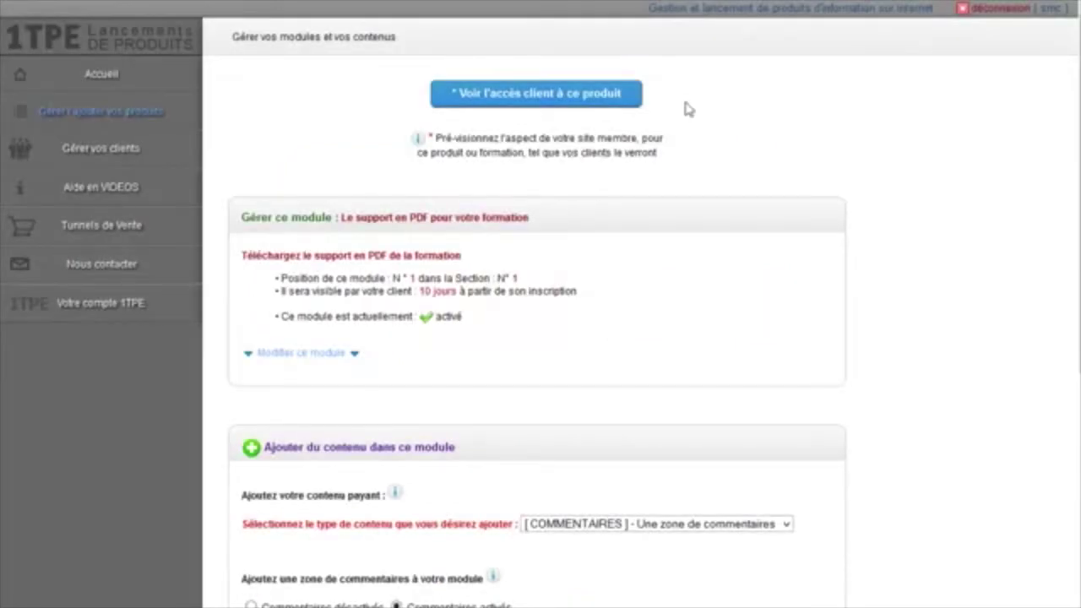
left_click(556, 96)
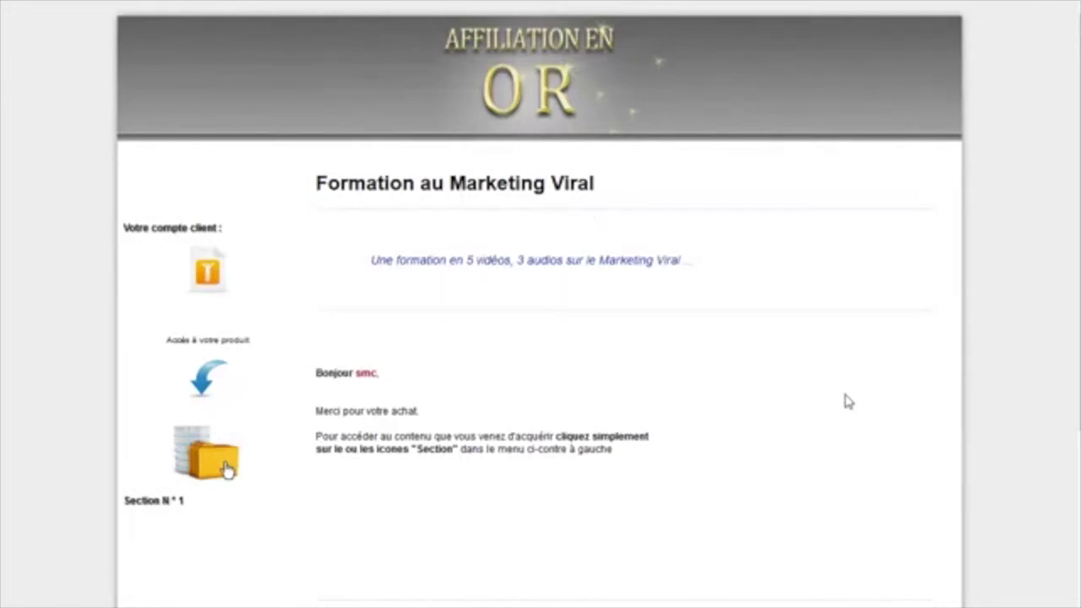
scroll(844, 401, "down", 2)
scroll(751, 343, "down", 3)
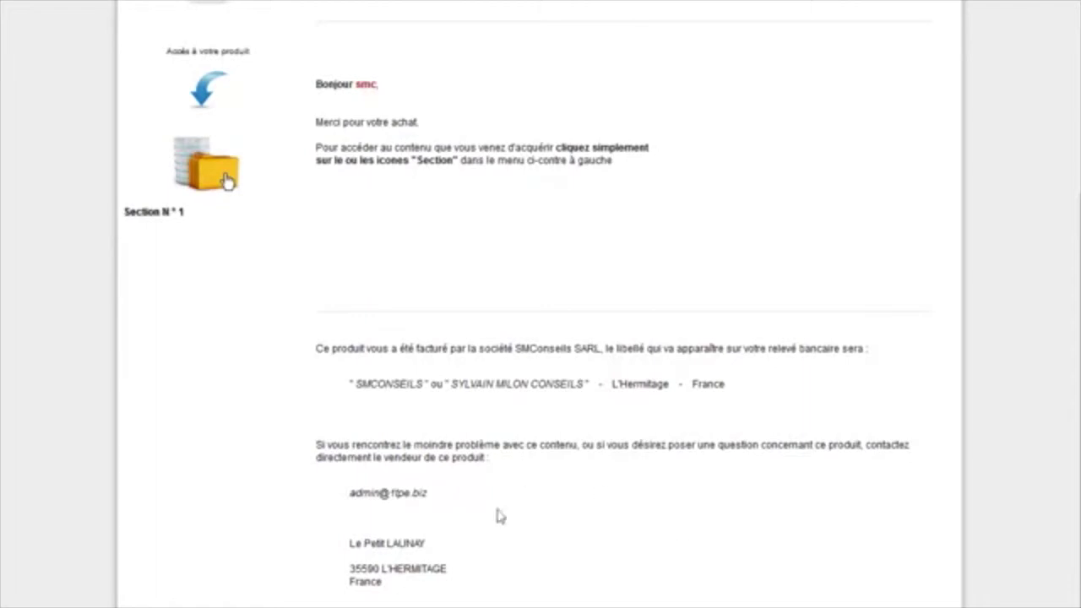
scroll(494, 532, "up", 1)
scroll(920, 497, "up", 3)
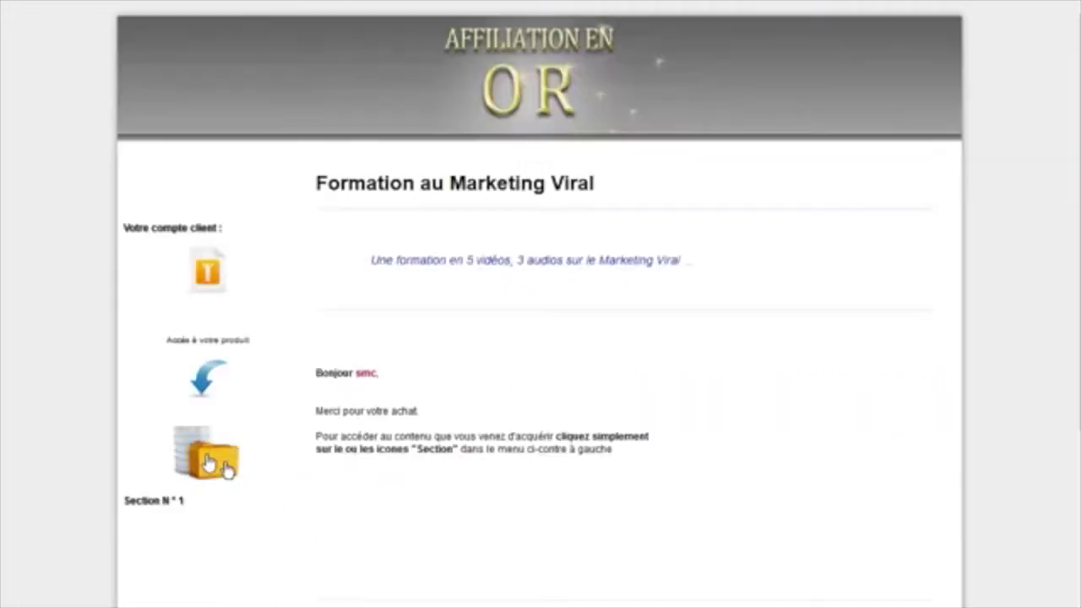
View the PDF support module in Section N° 1 as a client and test its PDF download without saving the file
left_click(356, 435)
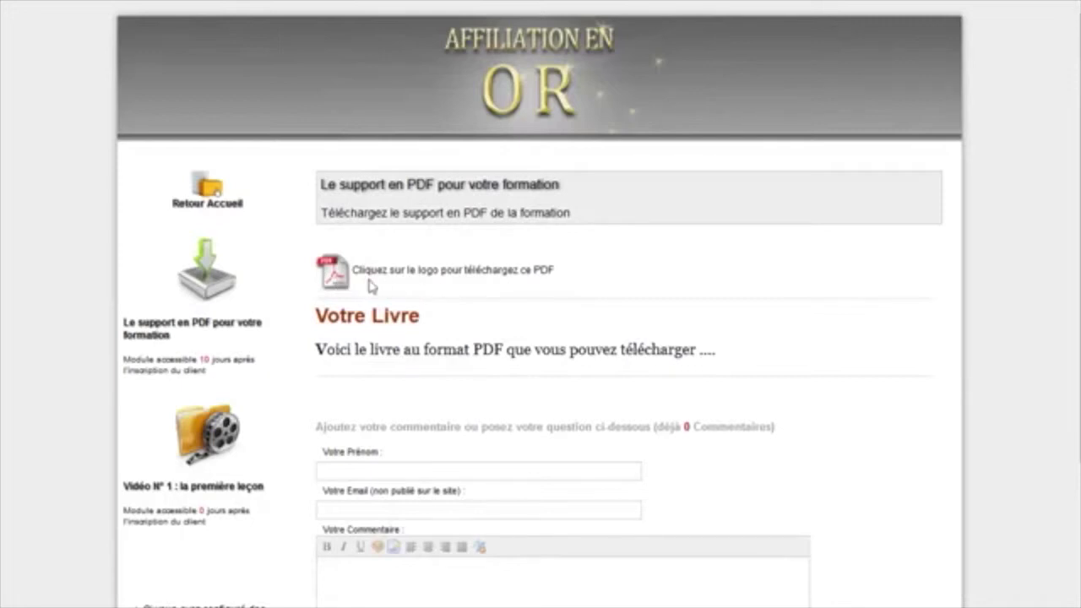
left_click(340, 285)
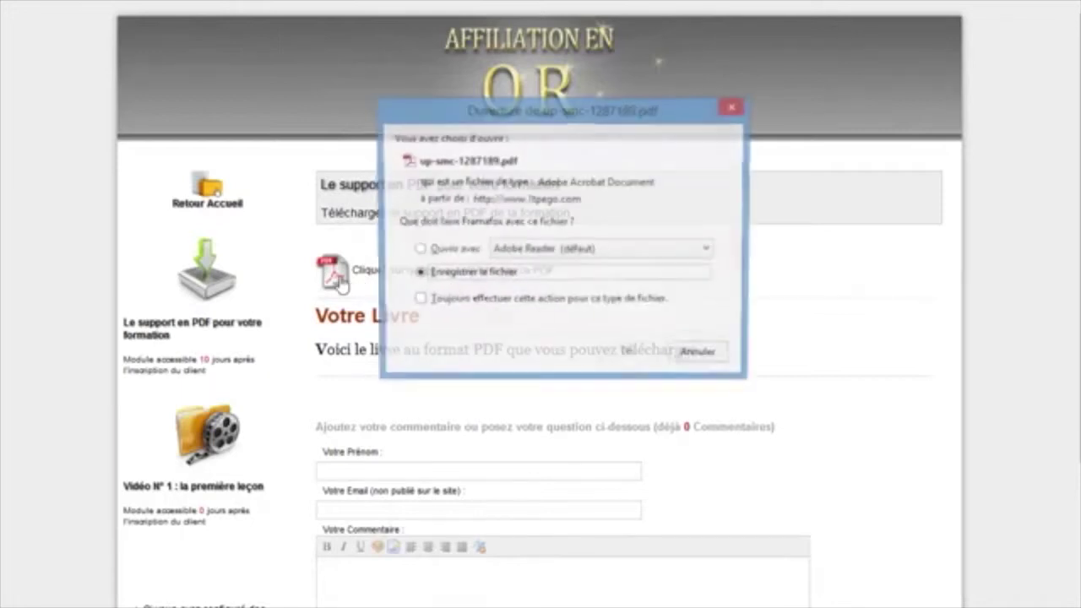
left_click(703, 356)
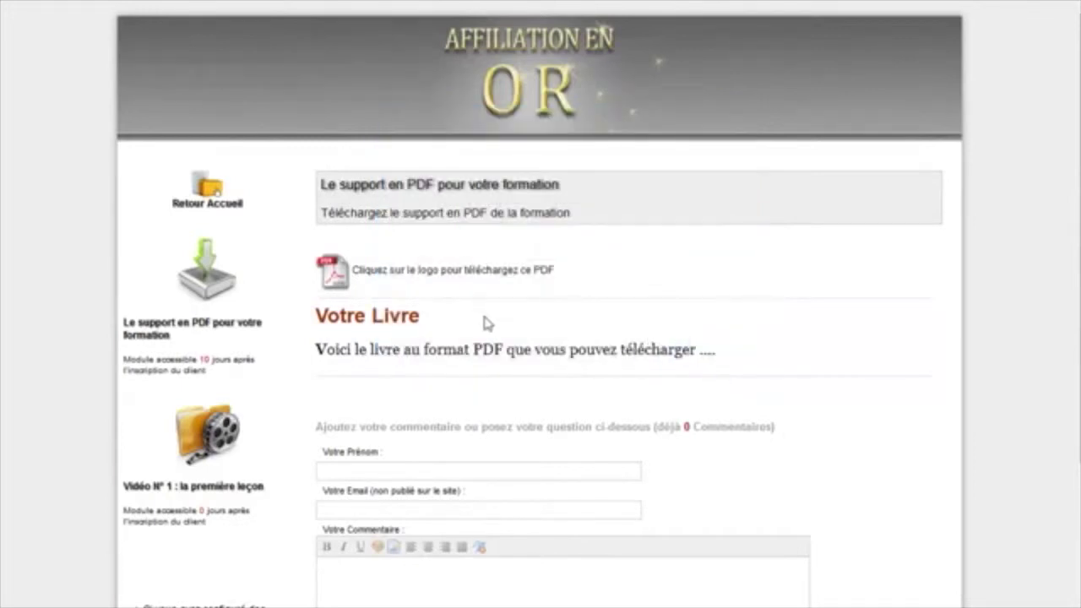
Fill in the commenter's first name and e-mail address in the PDF module's comment form
scroll(838, 366, "down", 2)
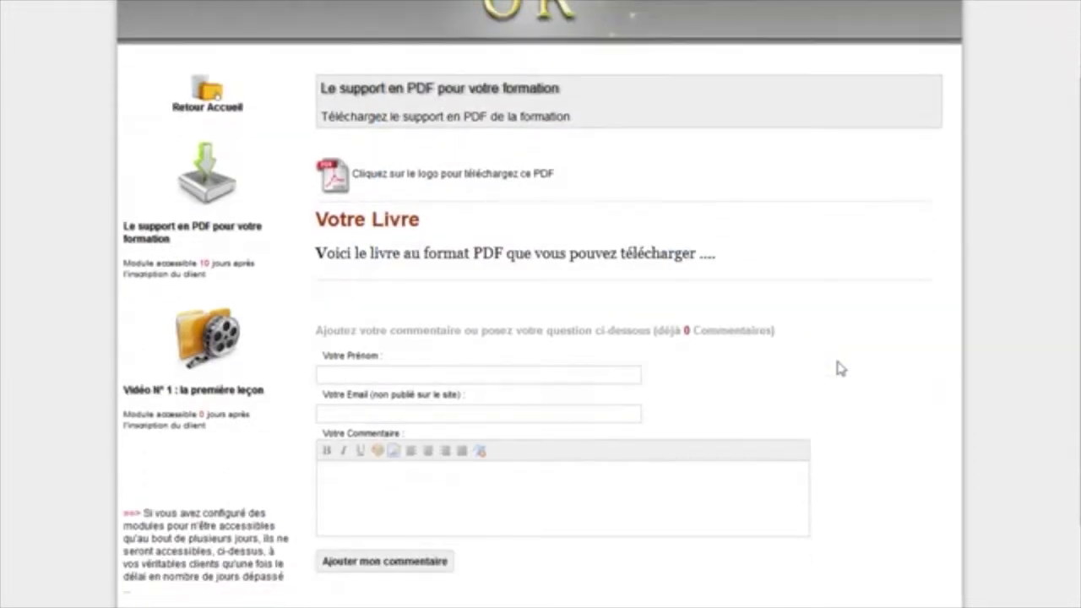
scroll(840, 369, "down", 2)
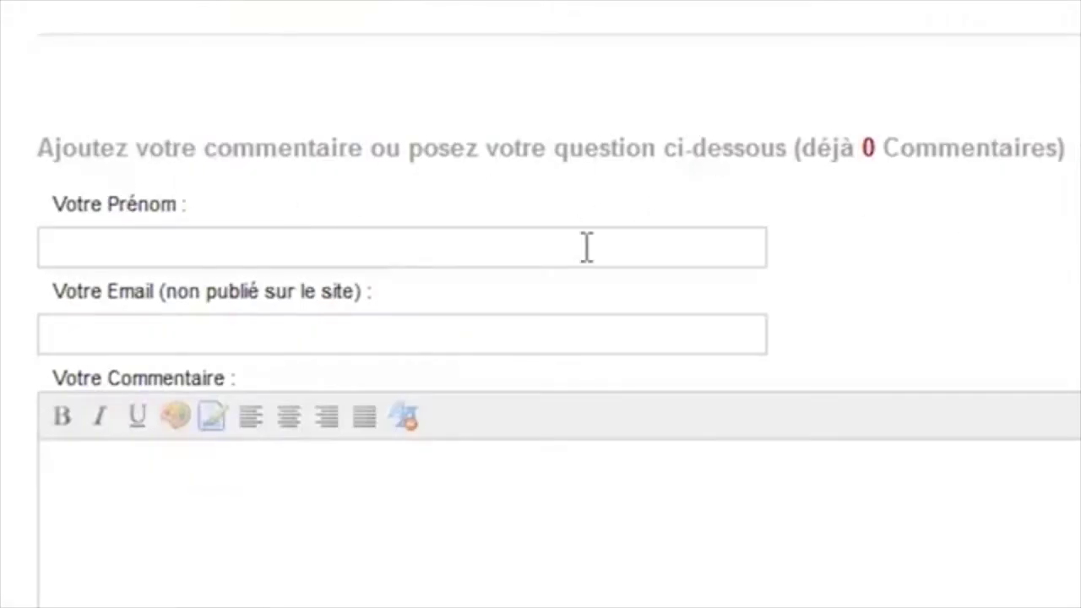
left_click(81, 253)
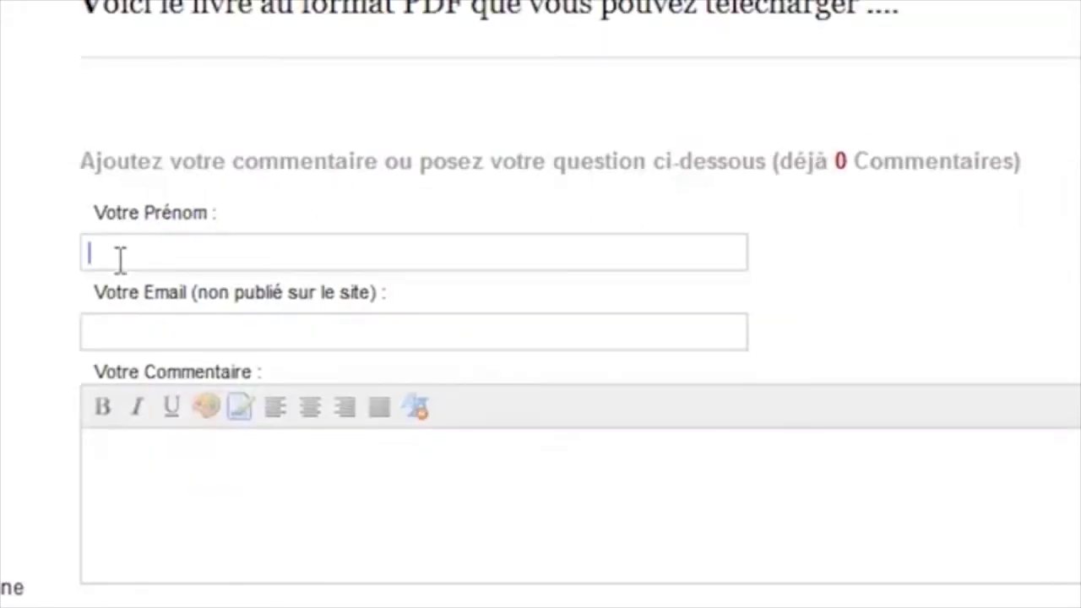
type("s")
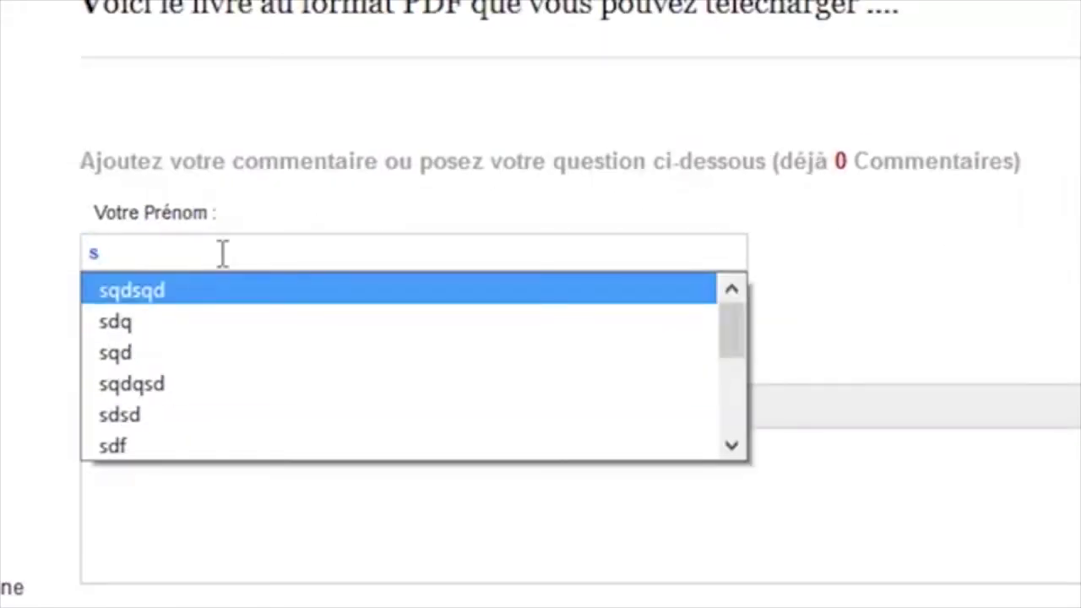
type("ylvain")
key("Tab")
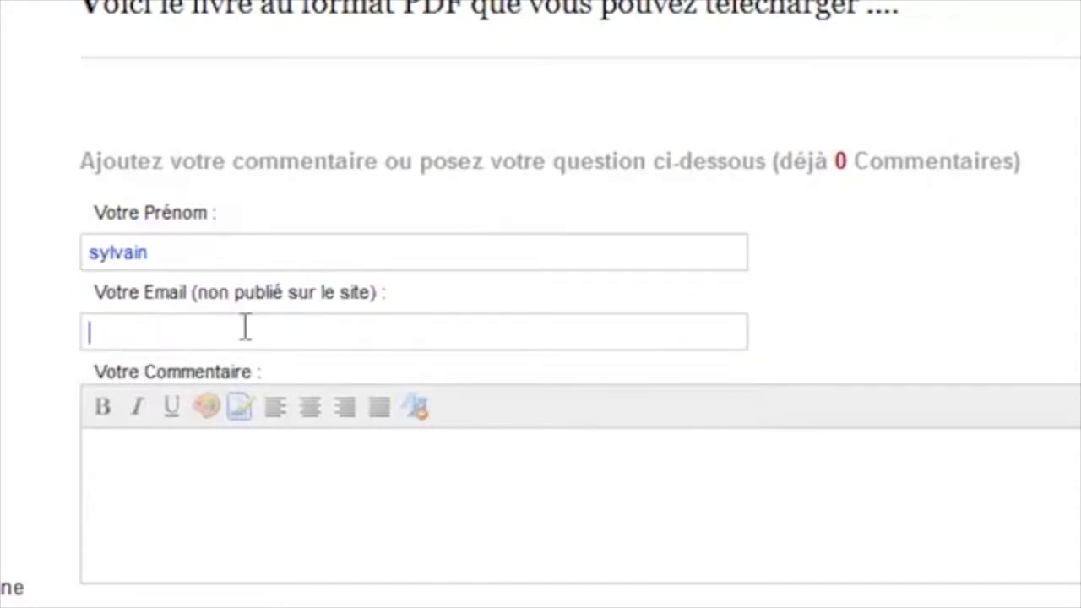
type("bi")
key("Down")
key("Return")
Write the comment "Voici mon commentaire sur ce module" and submit it
left_click(205, 486)
type("Voici mon ")
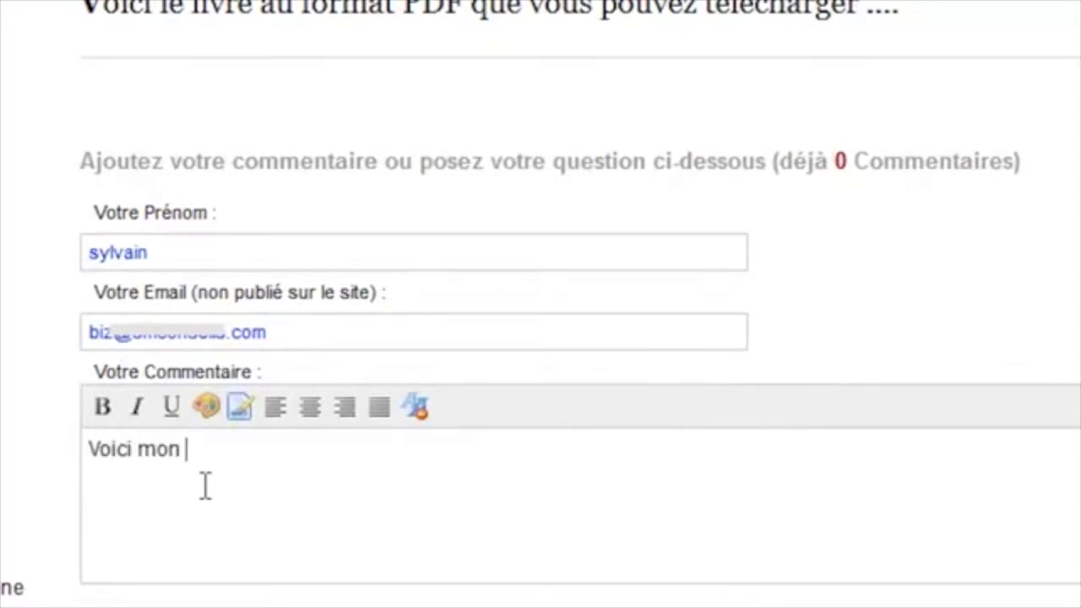
type("commentaire sur ce module")
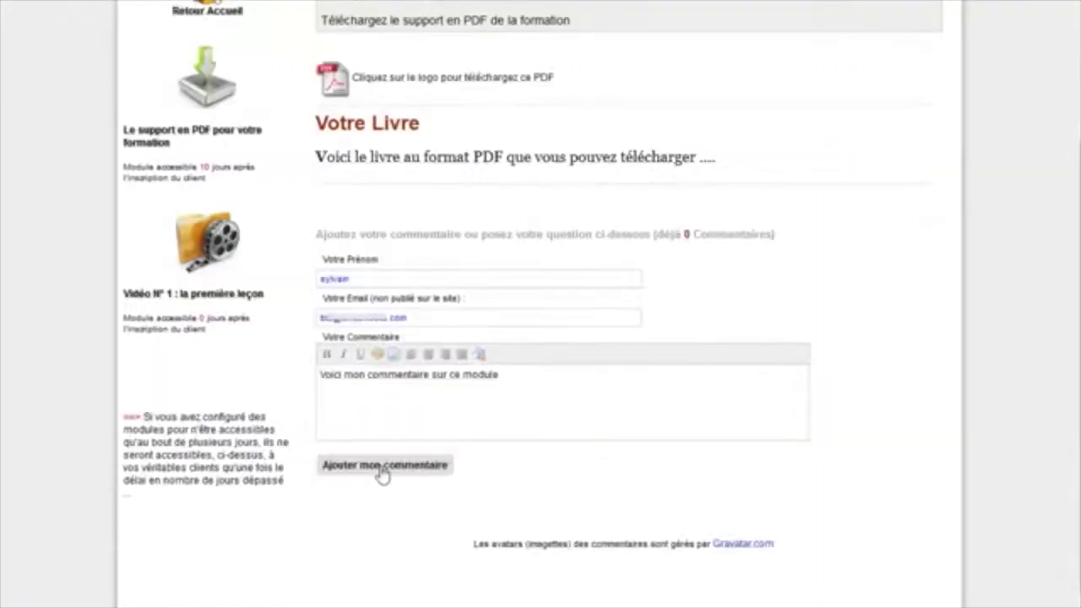
left_click(381, 474)
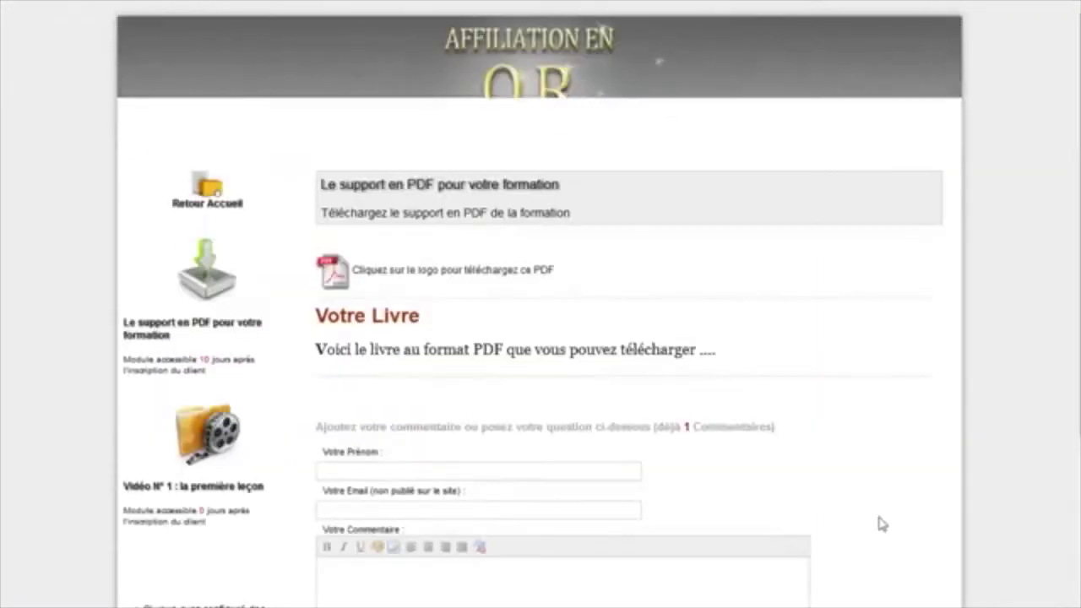
Examine the posted comment below the form, including its reply and delete options
scroll(884, 524, "down", 2)
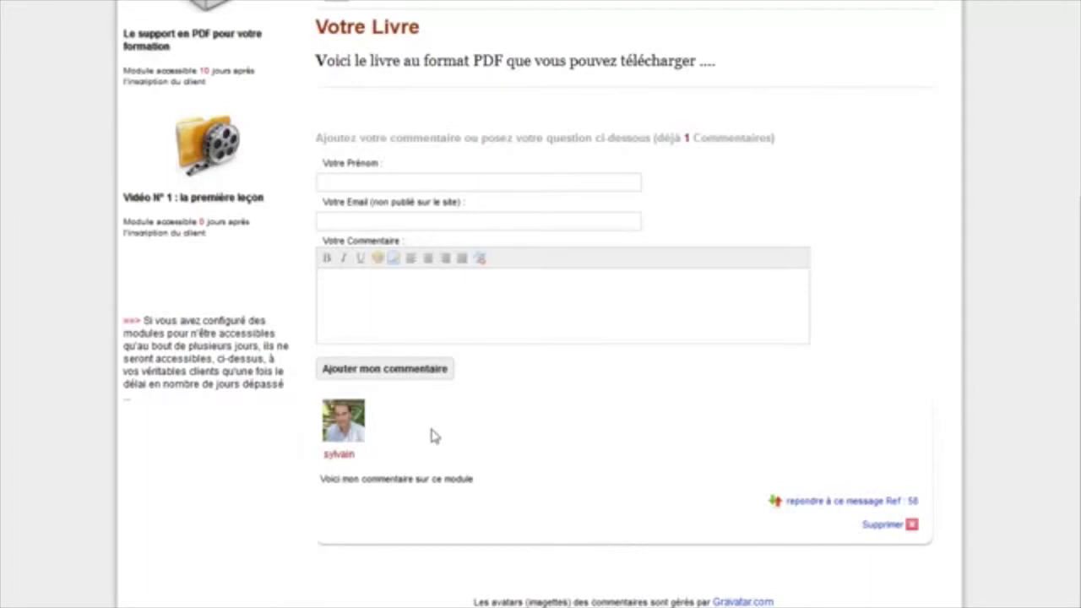
scroll(414, 439, "down", 3)
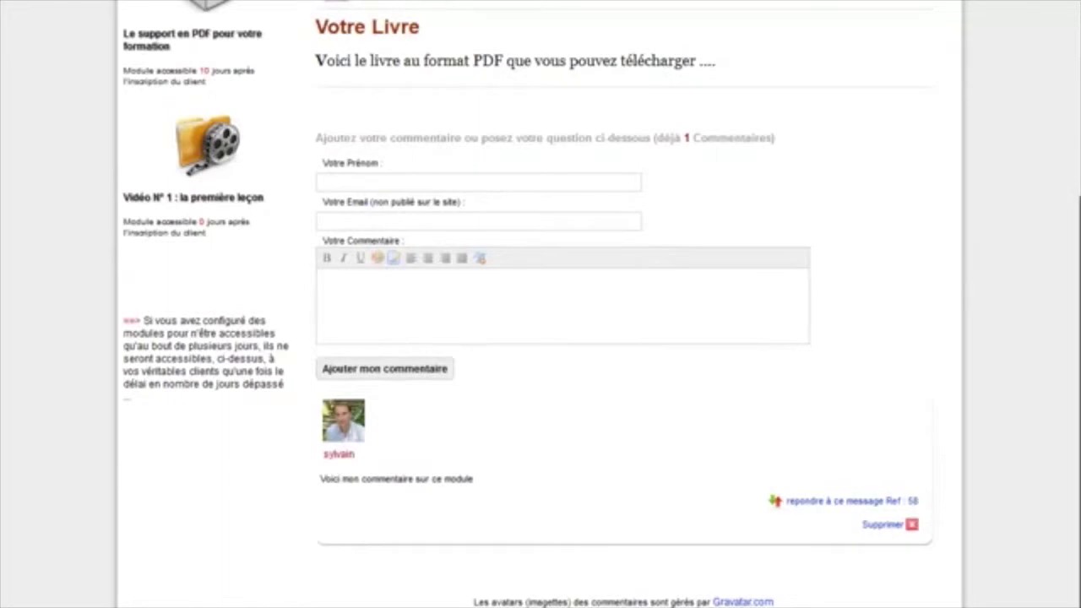
left_click_drag(1079, 321, 1079, 11)
scroll(1074, 246, "down", 4)
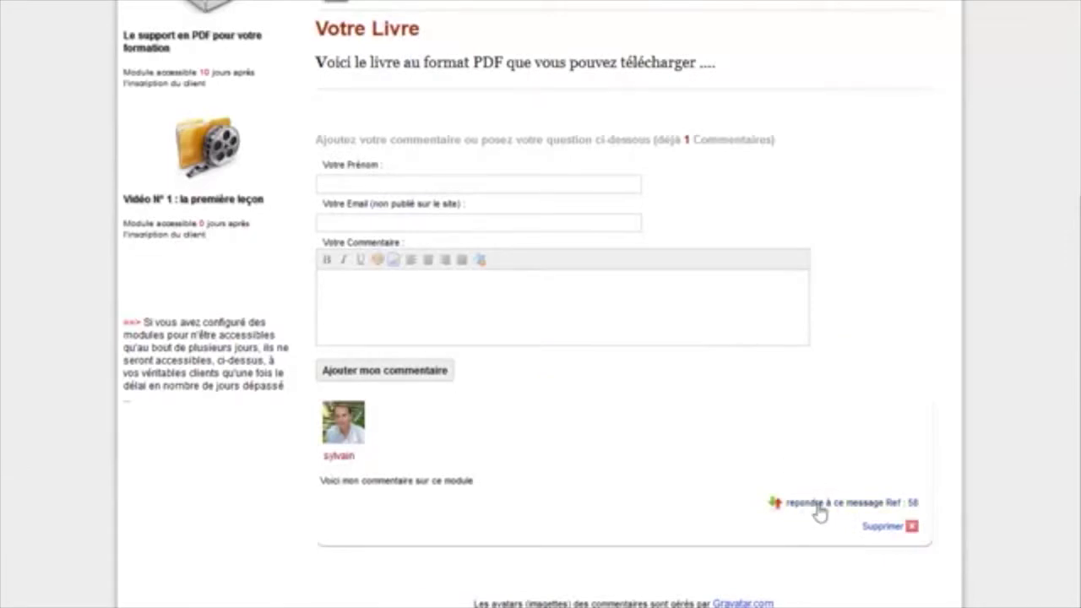
Start a reply to the posted comment and fill in the replier's first name and e-mail address
left_click(817, 506)
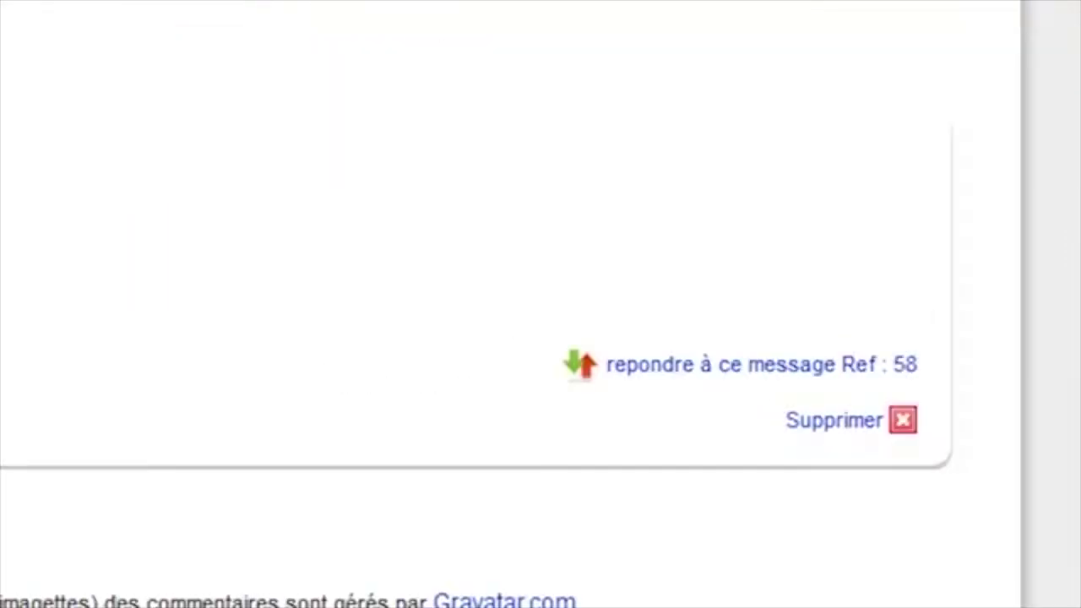
left_click(355, 89)
type("sylvain")
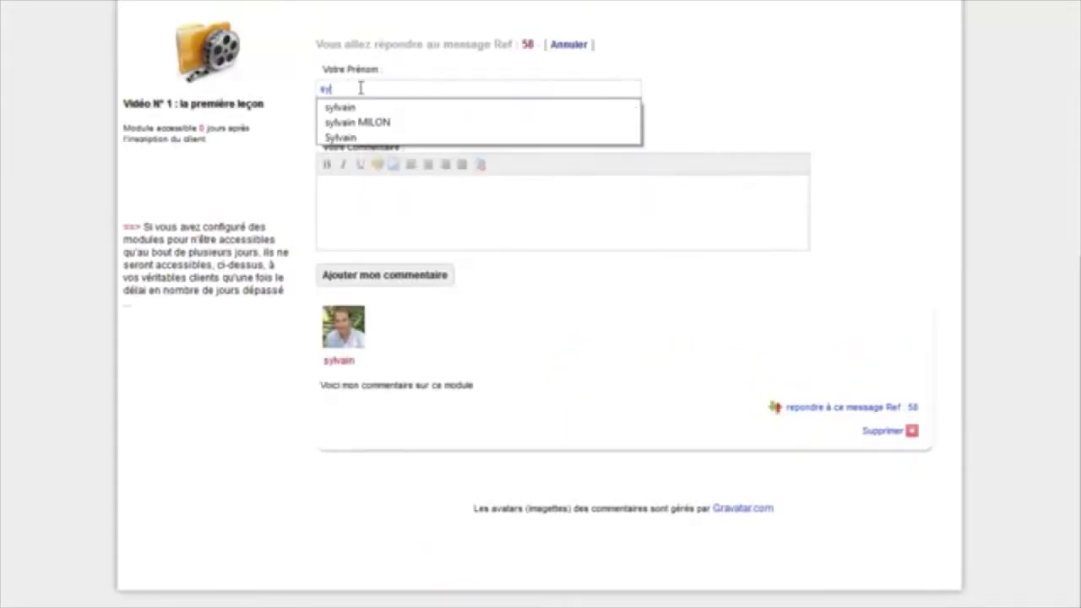
left_click(772, 146)
left_click(388, 129)
type("s")
left_click(386, 145)
Write the reply "Second commentaire" and submit it under the first comment
left_click(404, 200)
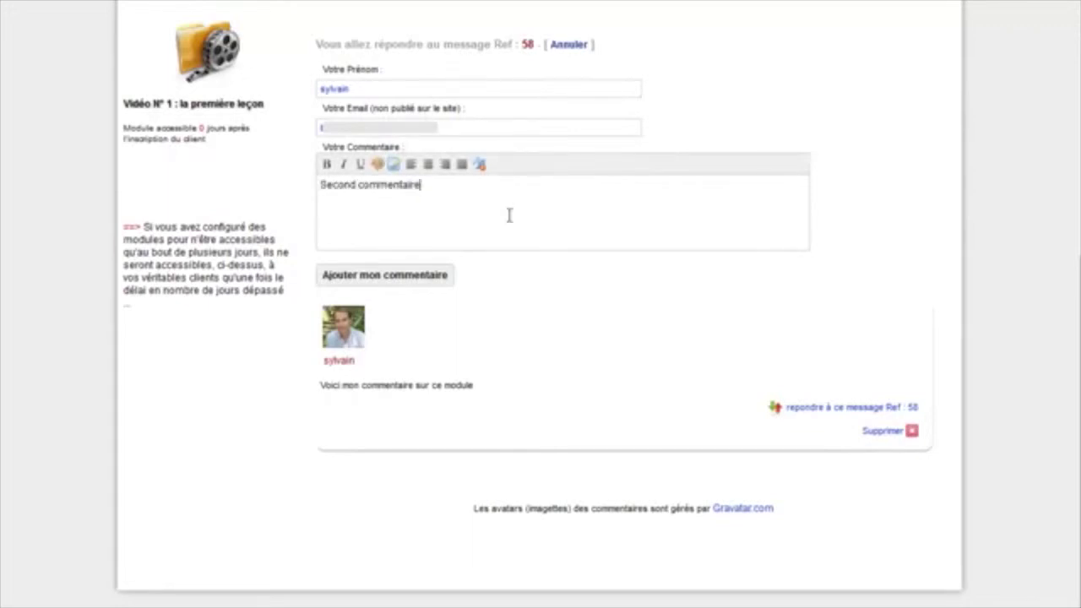
left_click(418, 279)
scroll(898, 423, "down", 6)
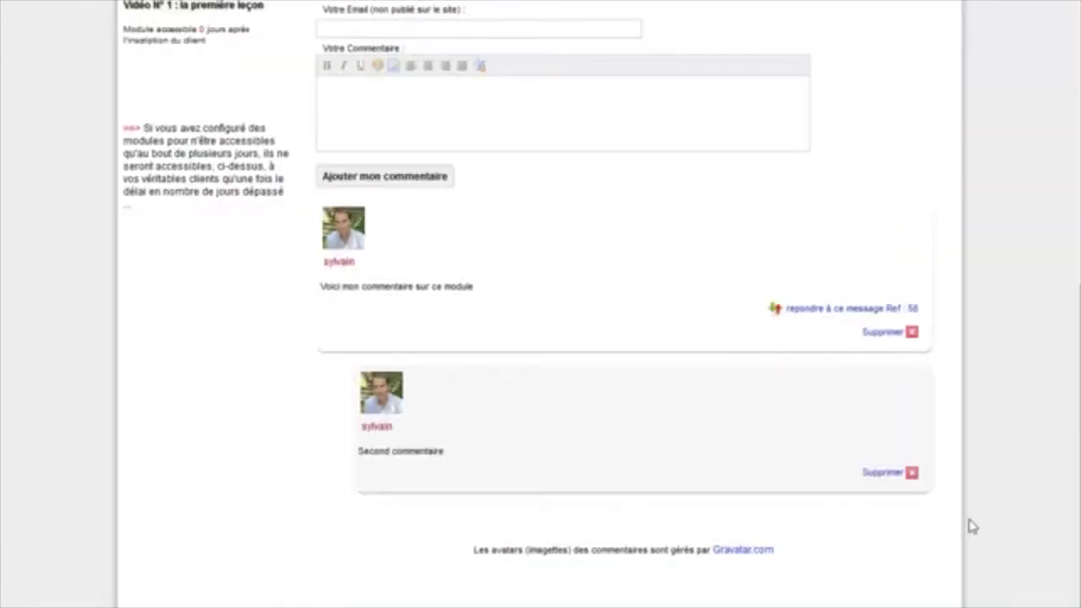
scroll(969, 525, "down", 2)
scroll(971, 525, "up", 2)
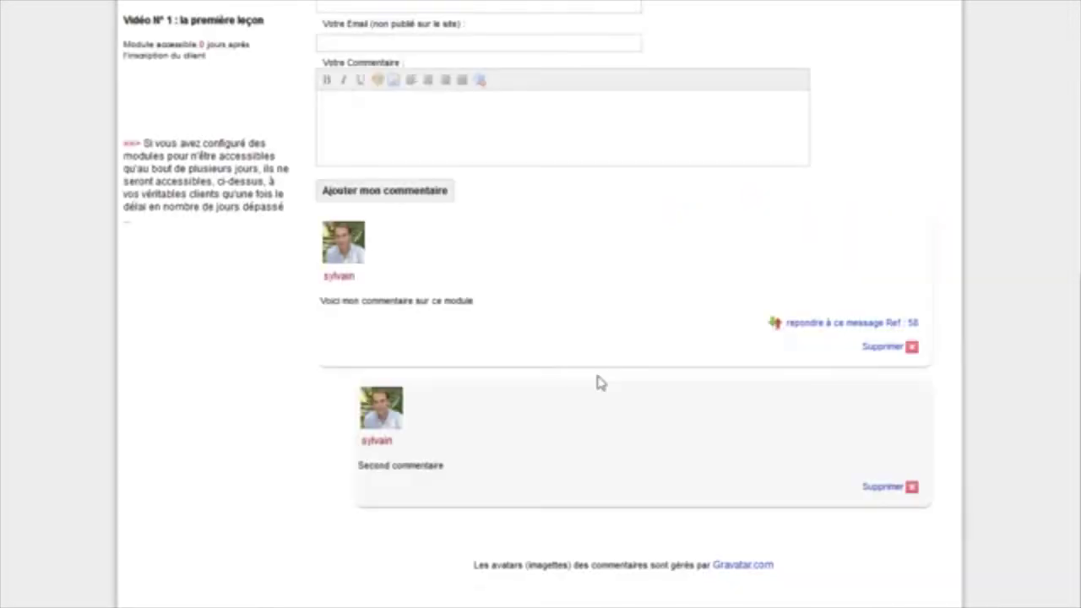
Delete the reply "Second commentaire" from the PDF module's comments
left_click(912, 488)
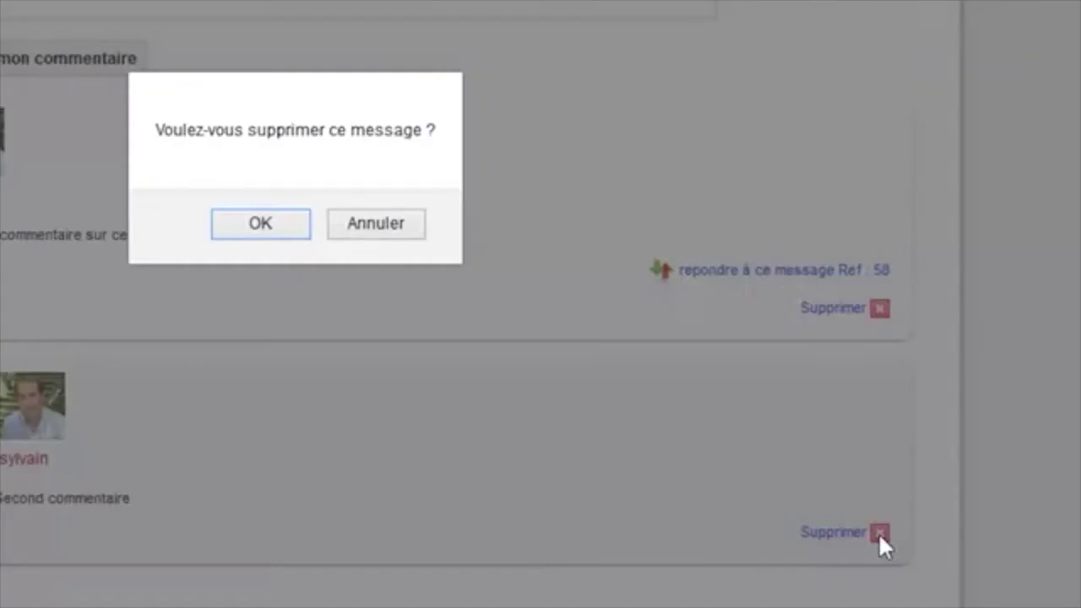
left_click(257, 227)
scroll(900, 448, "down", 5)
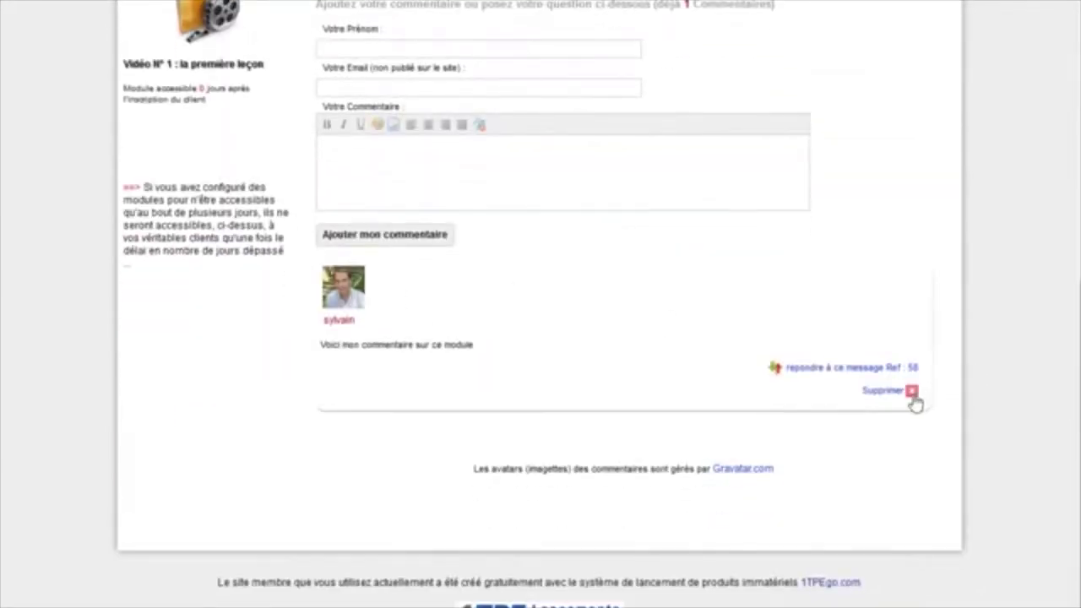
scroll(971, 412, "up", 5)
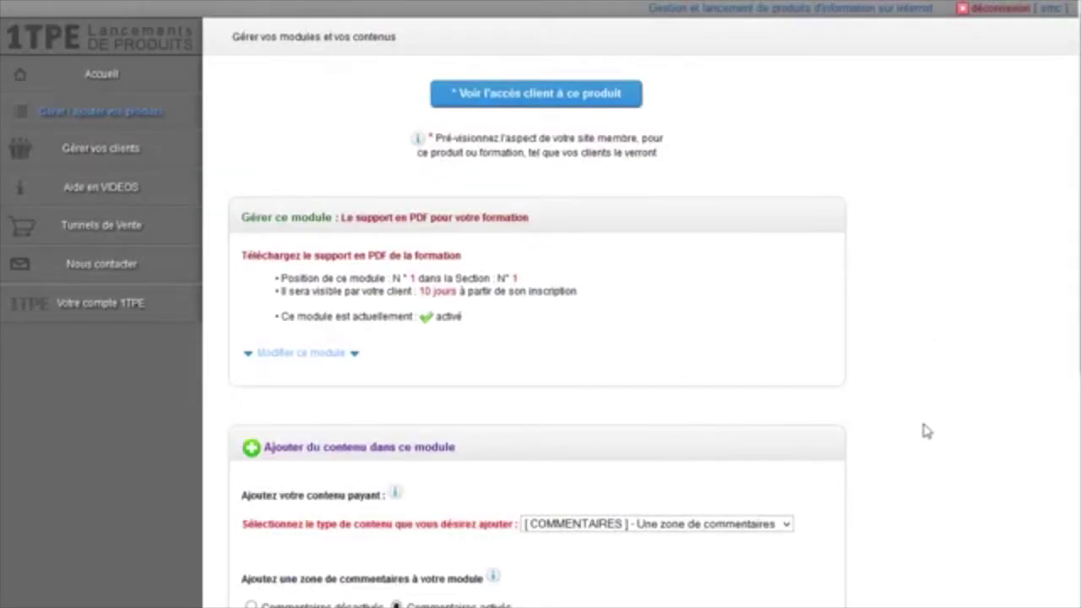
Reopen the product "Formation au Marketing Viral" for management and review the existing content of Module N° 1
scroll(927, 431, "down", 5)
scroll(926, 433, "down", 2)
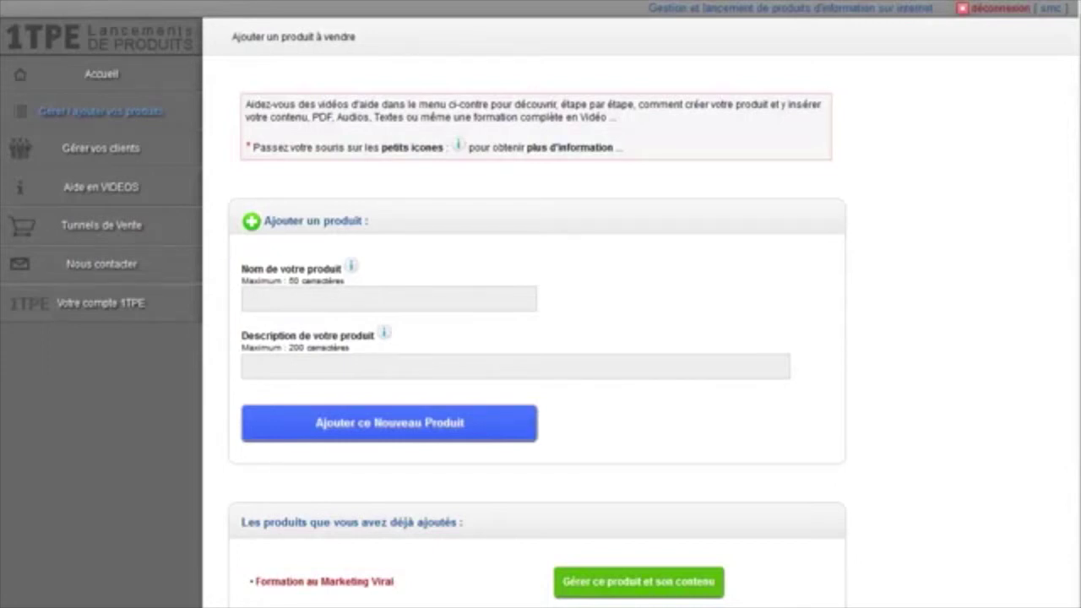
left_click(108, 119)
left_click(655, 588)
scroll(888, 502, "down", 5)
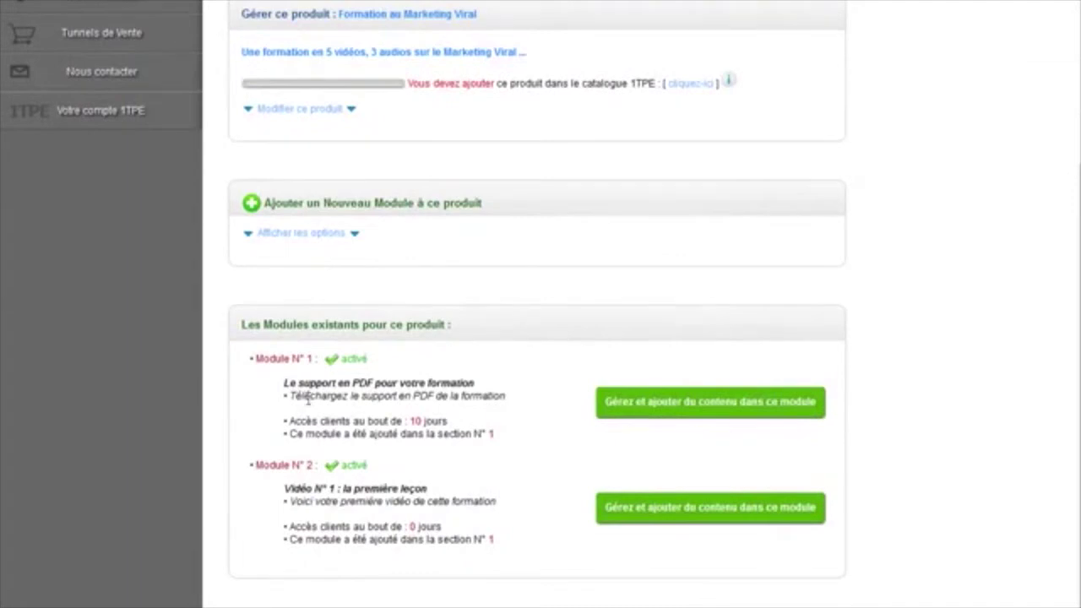
left_click(687, 404)
scroll(807, 439, "down", 4)
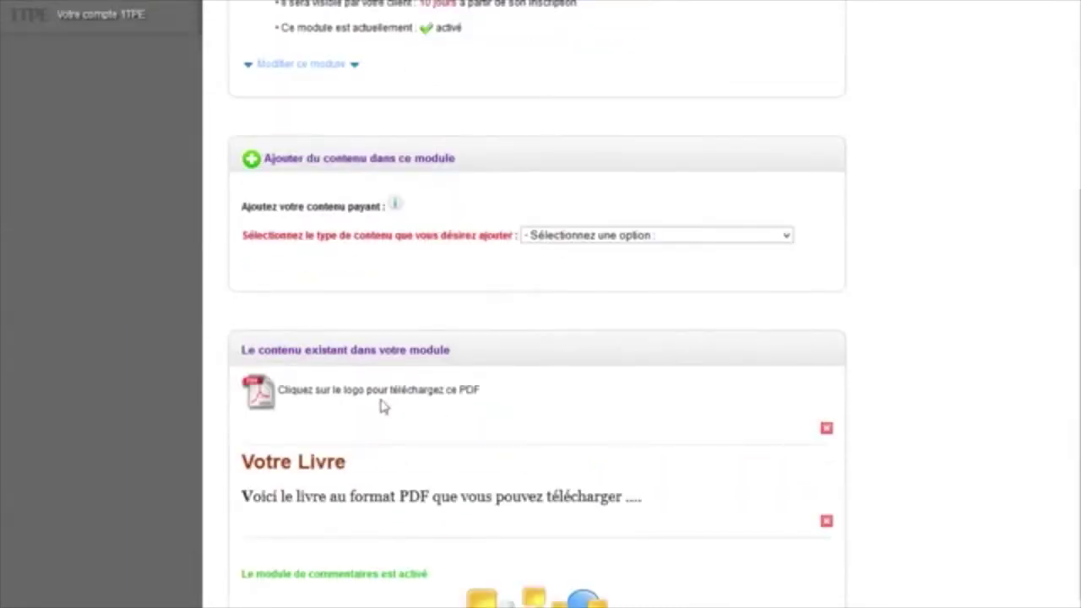
scroll(779, 477, "down", 1)
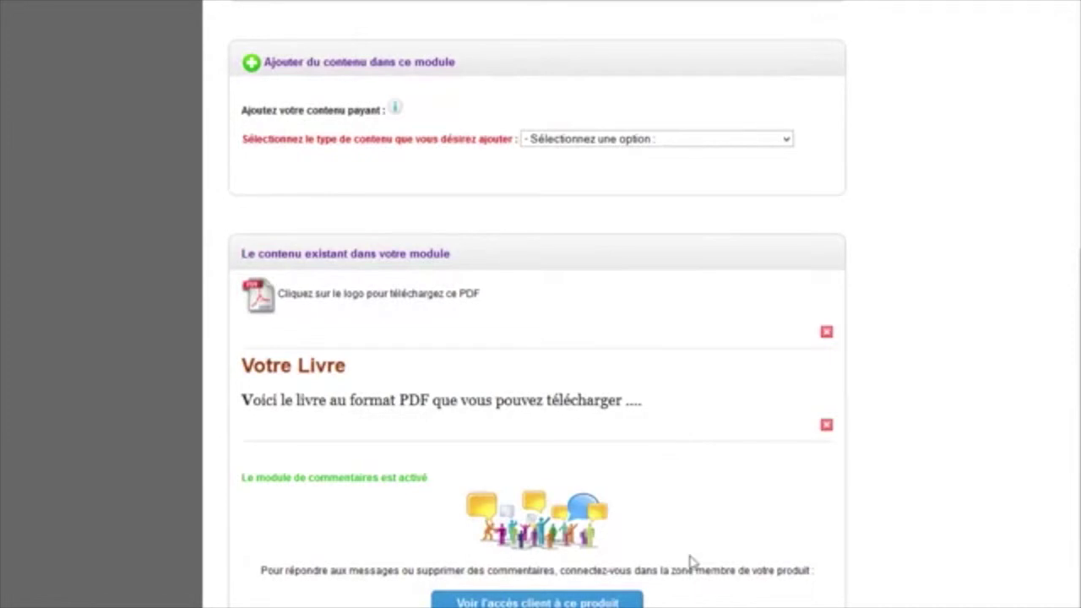
scroll(691, 562, "up", 5)
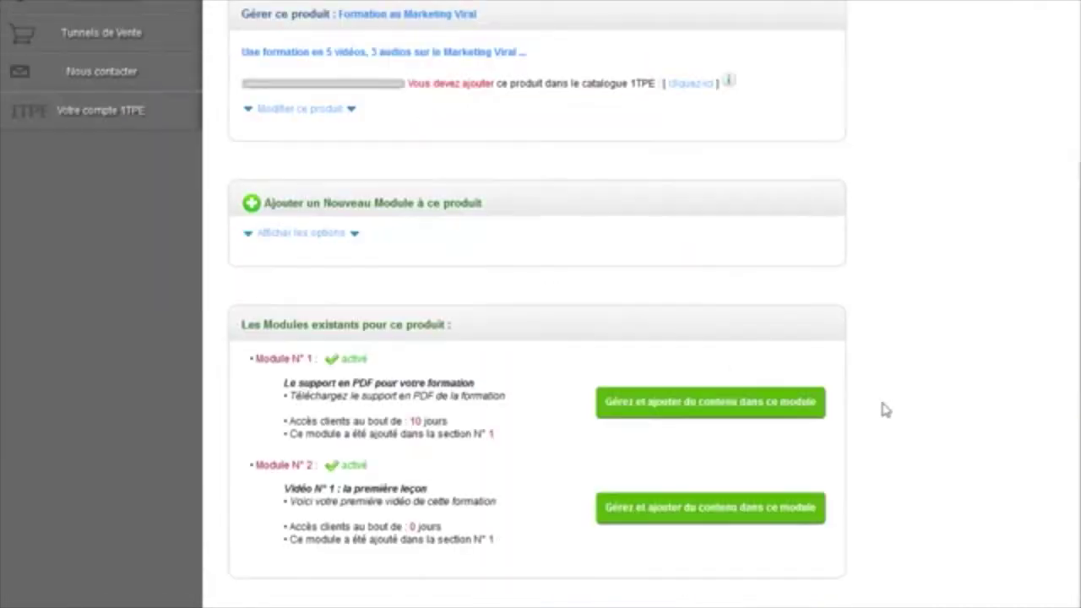
Open Module N° 2 "Vidéo N° 1 : la première leçon" for management and review its existing content
left_click(708, 508)
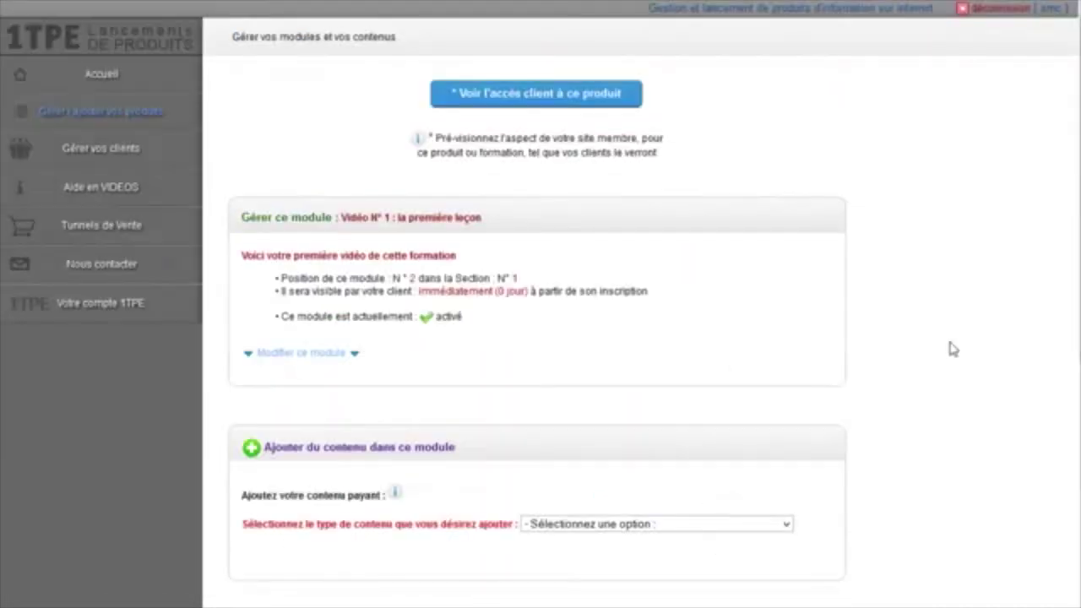
scroll(944, 355, "down", 6)
scroll(944, 477, "down", 1)
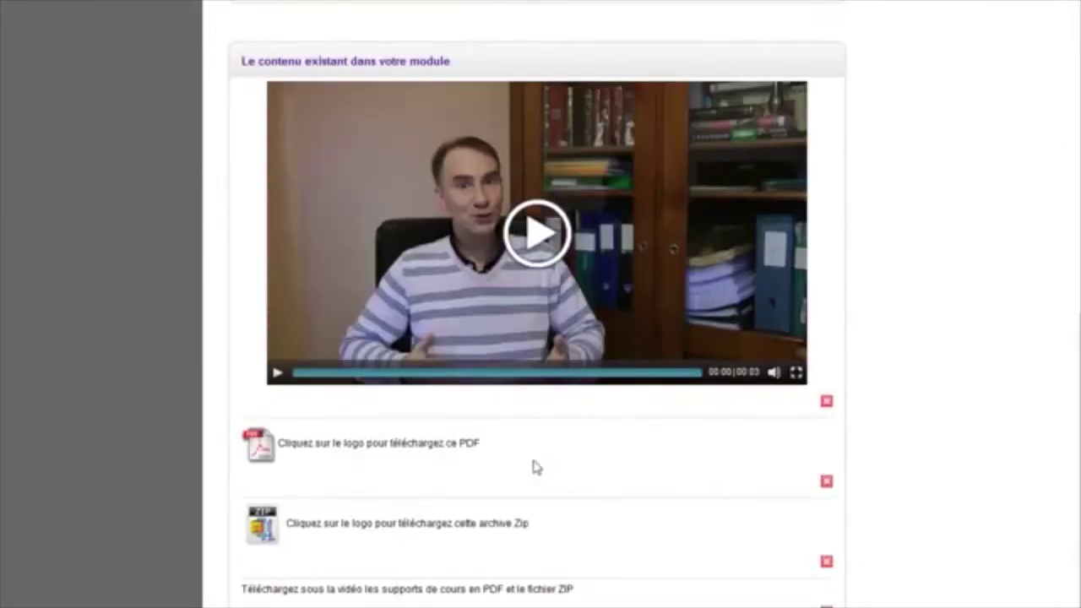
scroll(691, 573, "down", 1)
scroll(689, 572, "down", 1)
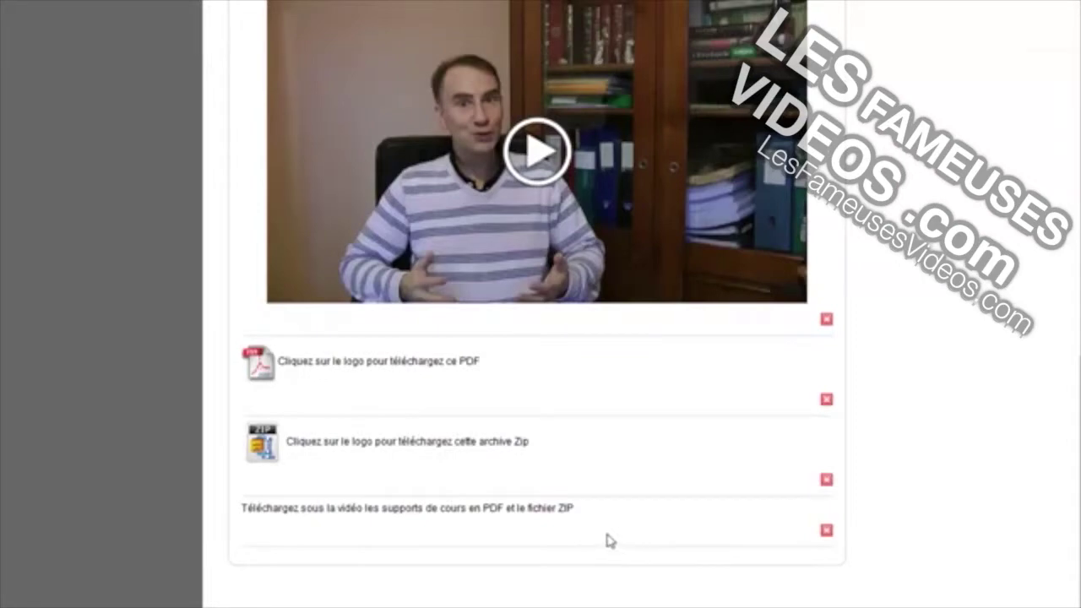
scroll(926, 461, "up", 7)
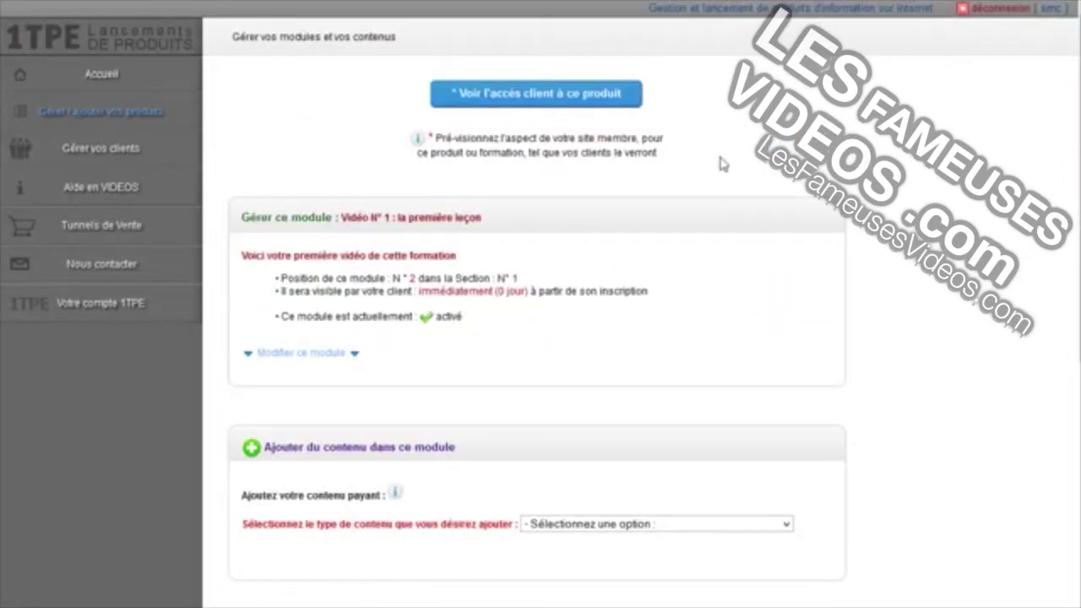
Preview the product's client access and view the PDF support module in Section N° 1
left_click(534, 96)
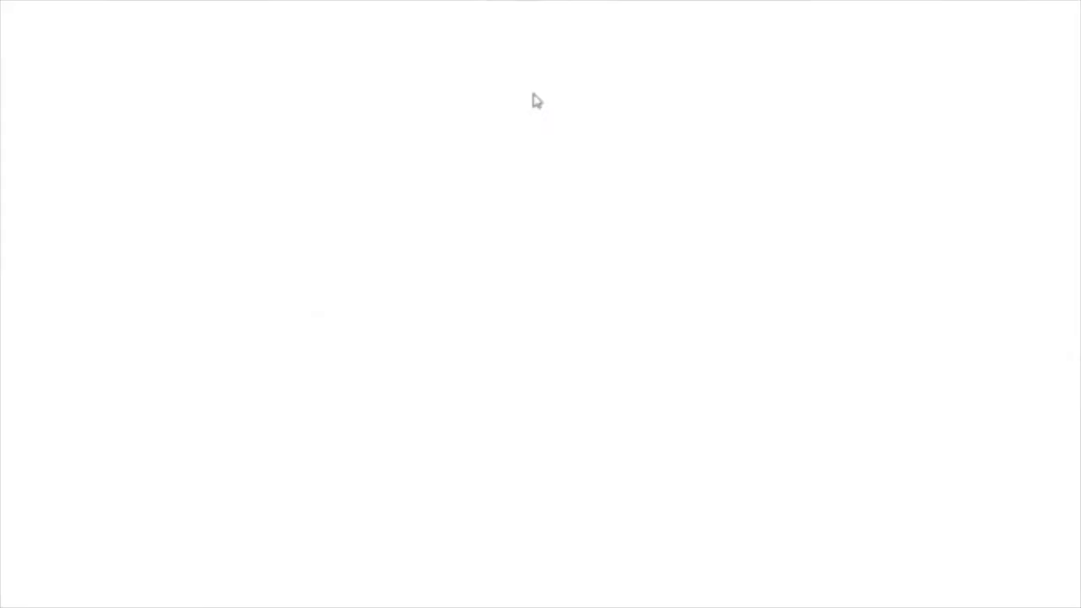
mouse_move(1079, 92)
left_mouse_down()
mouse_move(1068, 305)
mouse_move(1064, 83)
left_mouse_up()
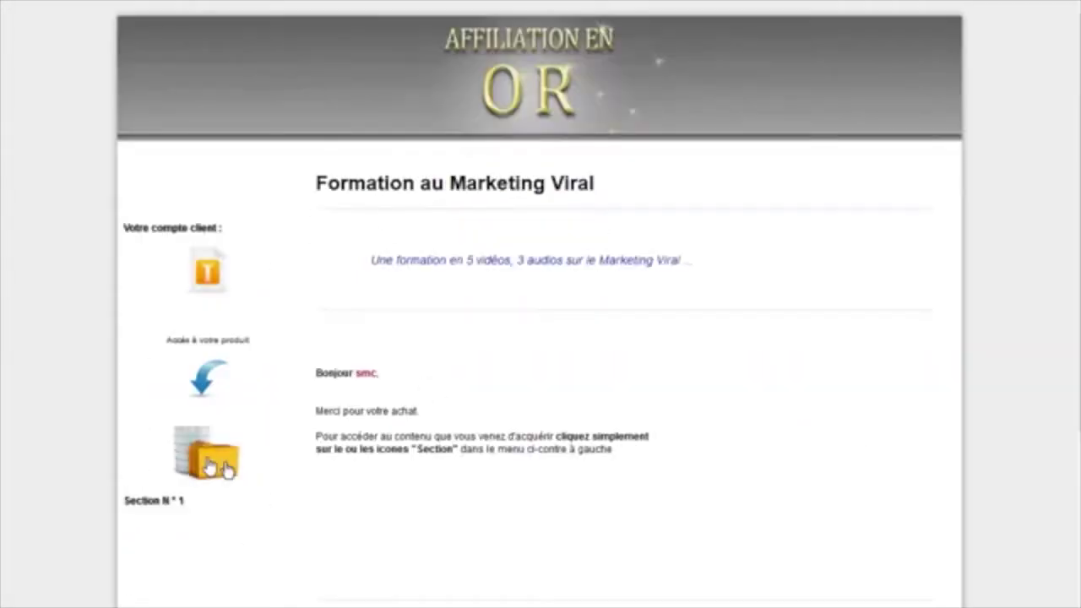
left_click(225, 468)
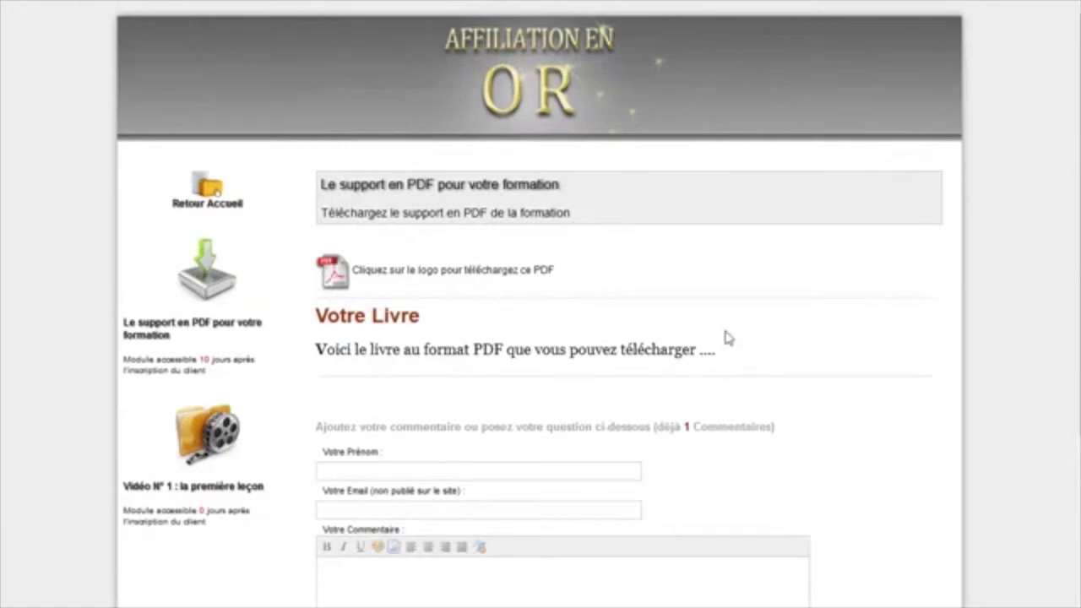
scroll(901, 417, "down", 2)
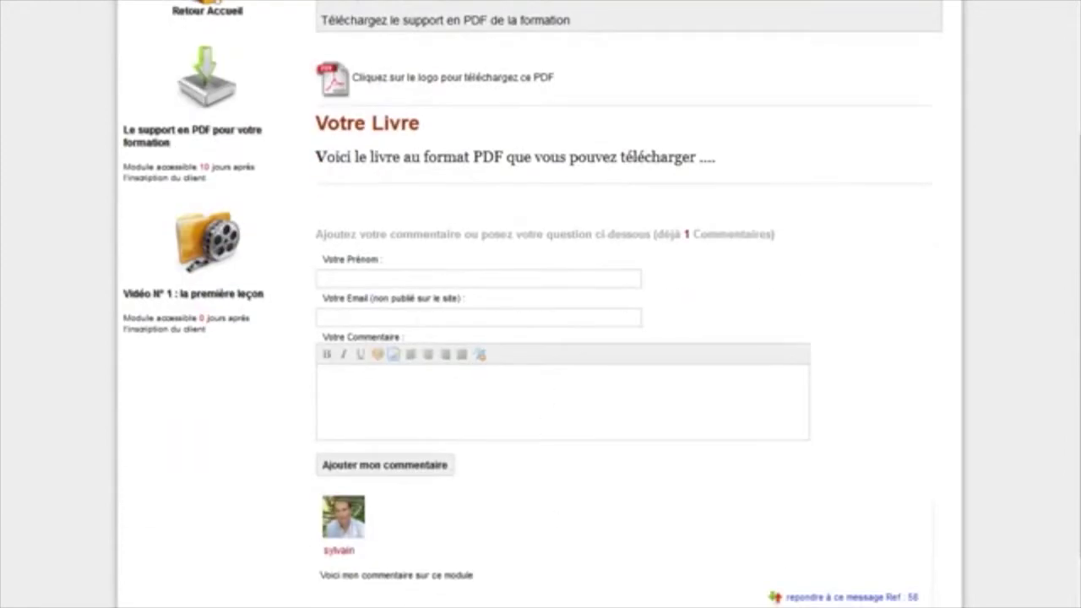
scroll(871, 425, "up", 2)
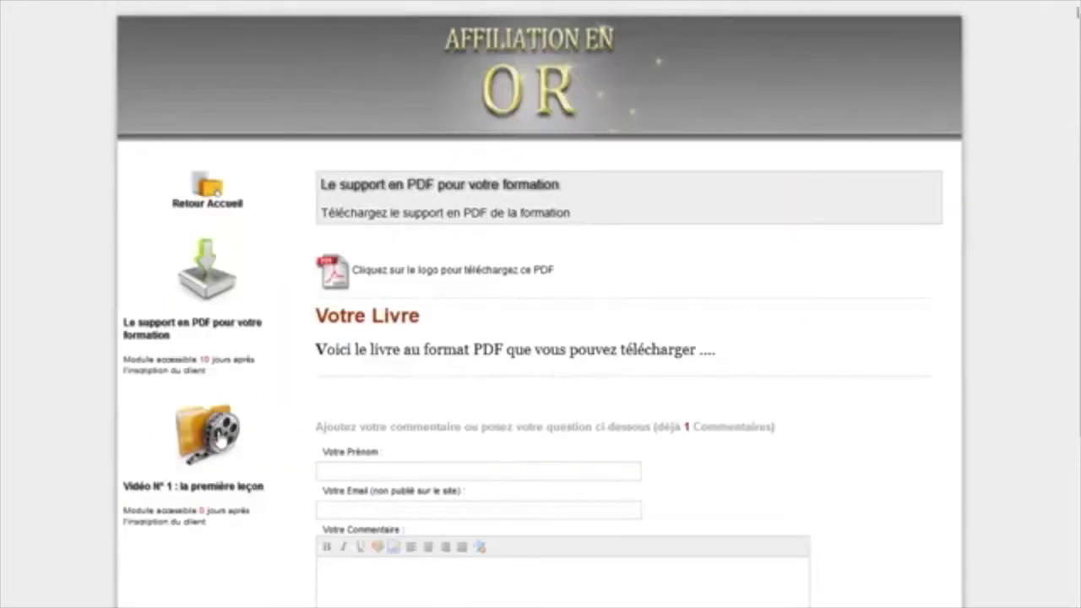
View the module "Vidéo N° 1 : la première leçon" as a client and test its video, PDF and ZIP downloads
left_click(247, 338)
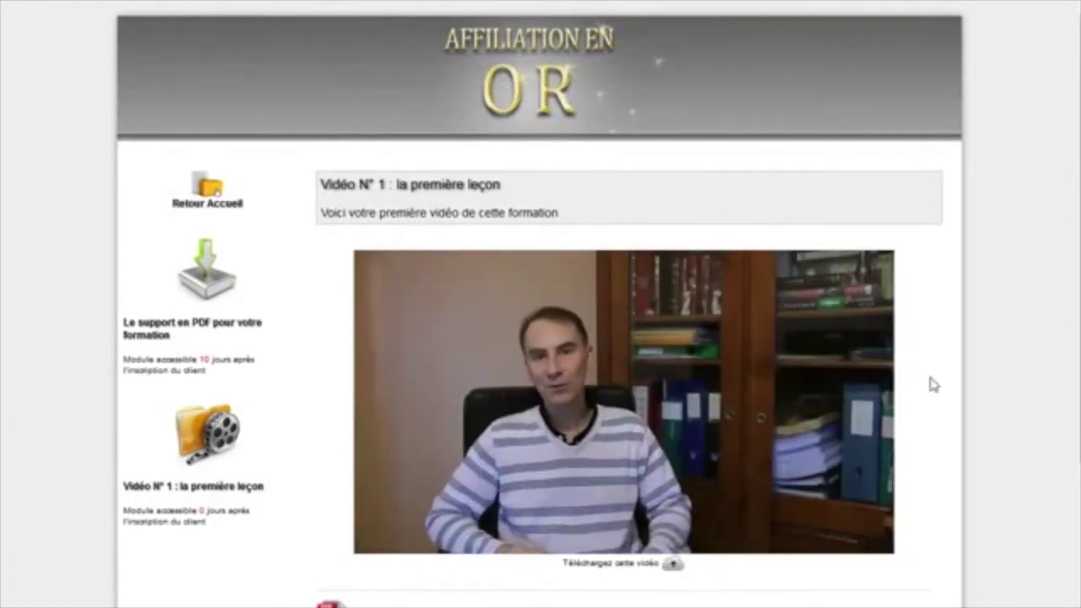
scroll(944, 422, "down", 1)
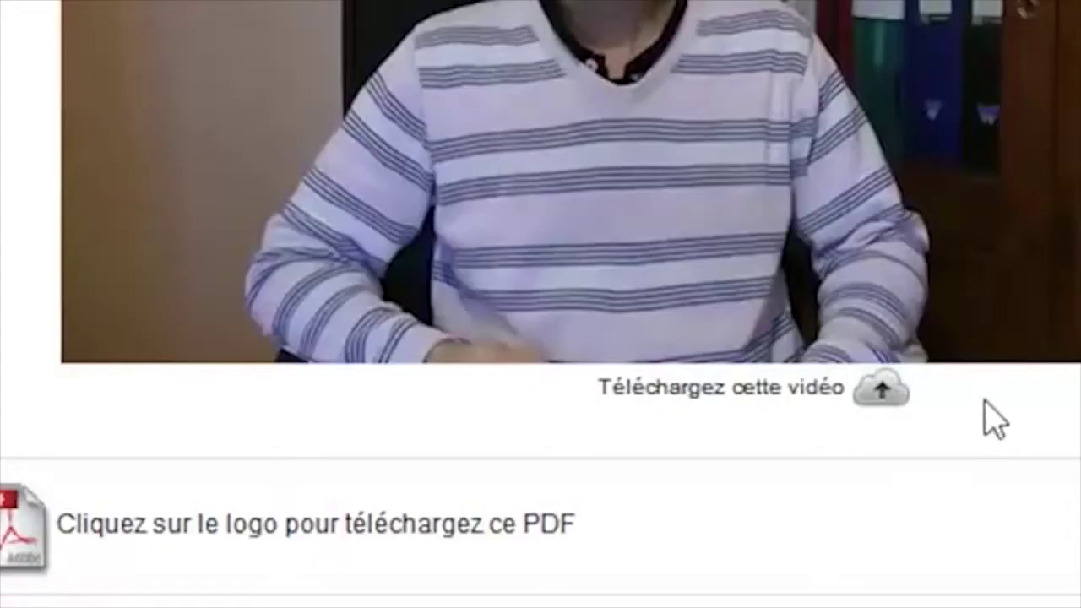
left_click(883, 395)
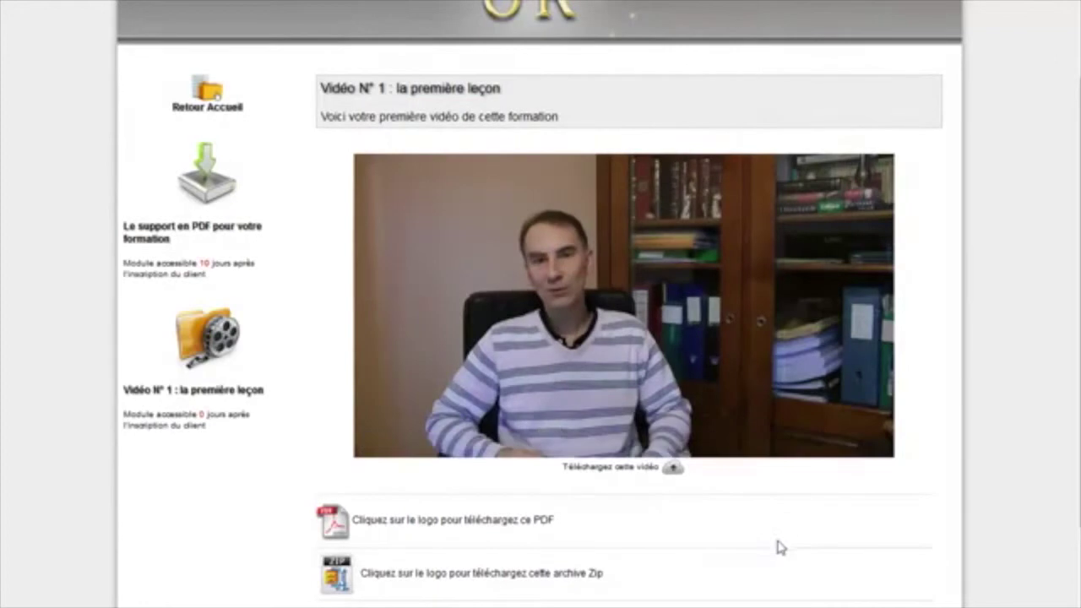
scroll(781, 500, "down", 2)
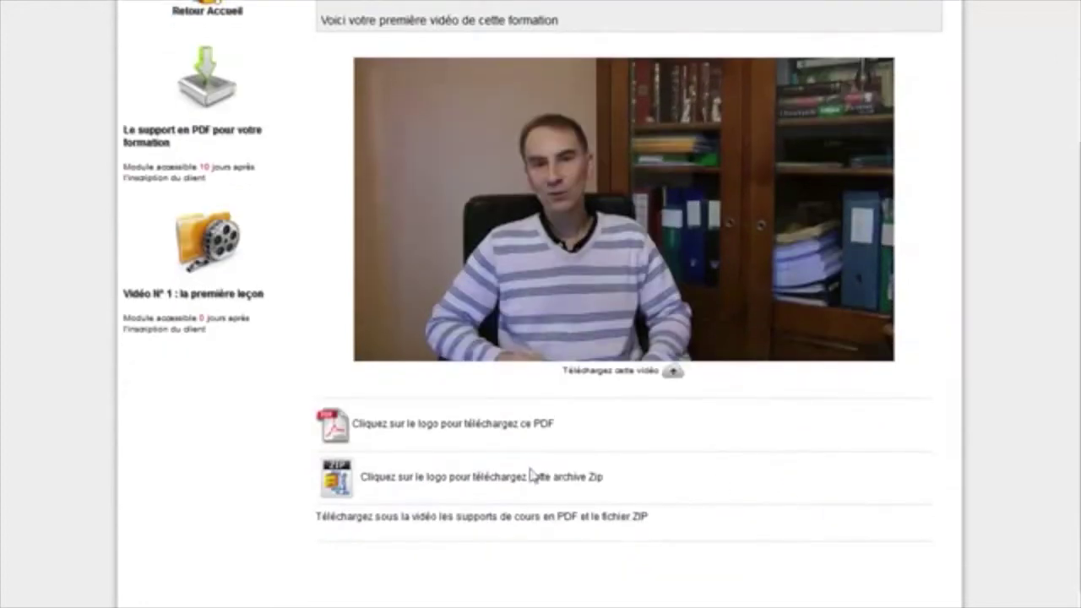
left_click(338, 431)
left_click(701, 356)
left_click(336, 478)
left_click(721, 361)
scroll(996, 516, "down", 3)
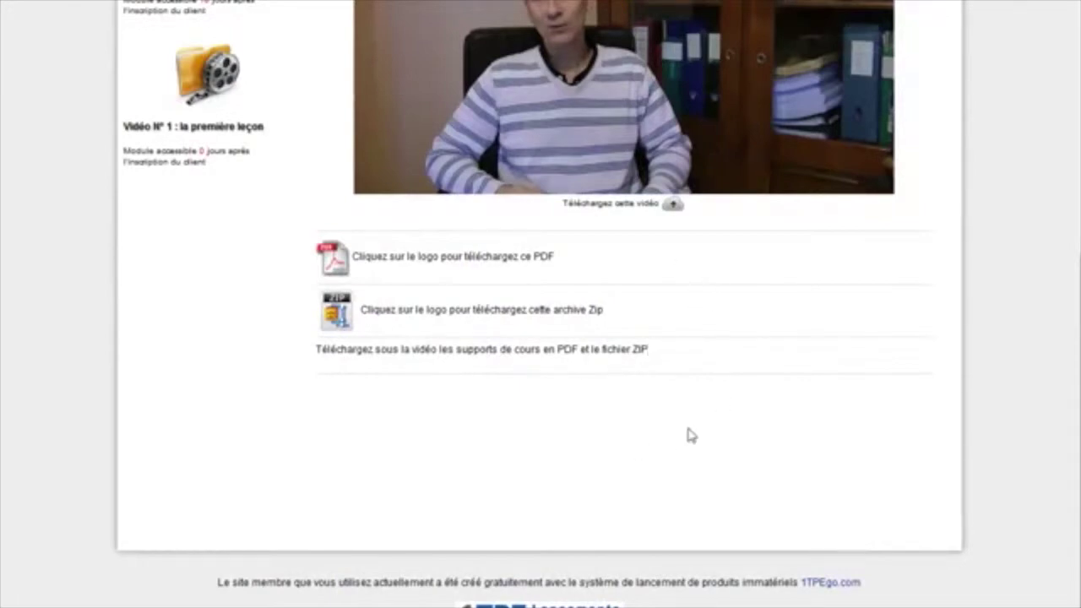
scroll(724, 456, "up", 4)
scroll(727, 457, "up", 1)
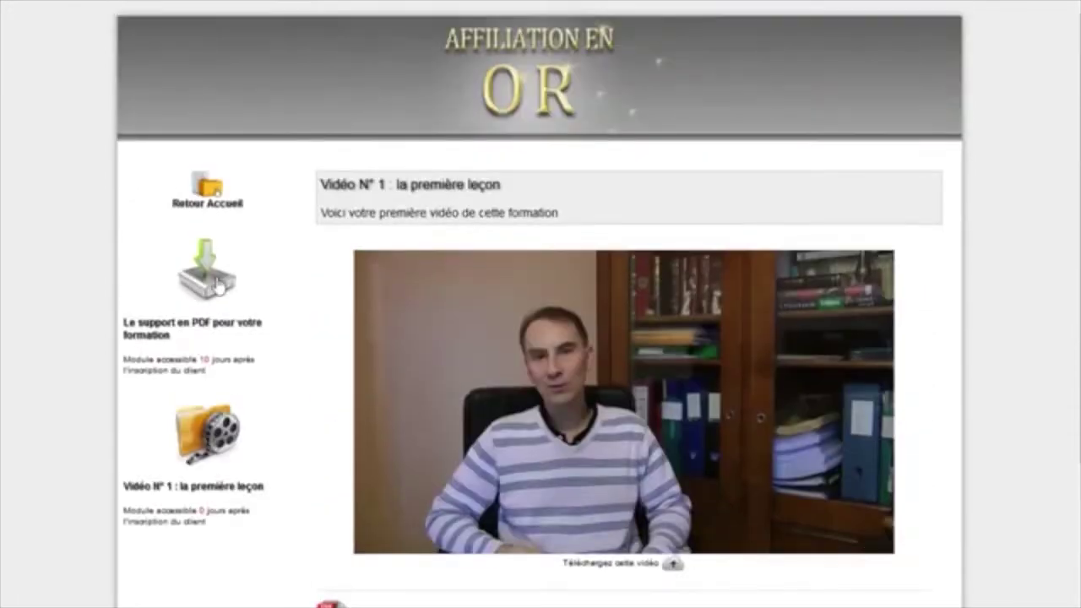
Return to the PDF support module in the client access and check its comment area
left_click(212, 282)
scroll(898, 477, "down", 5)
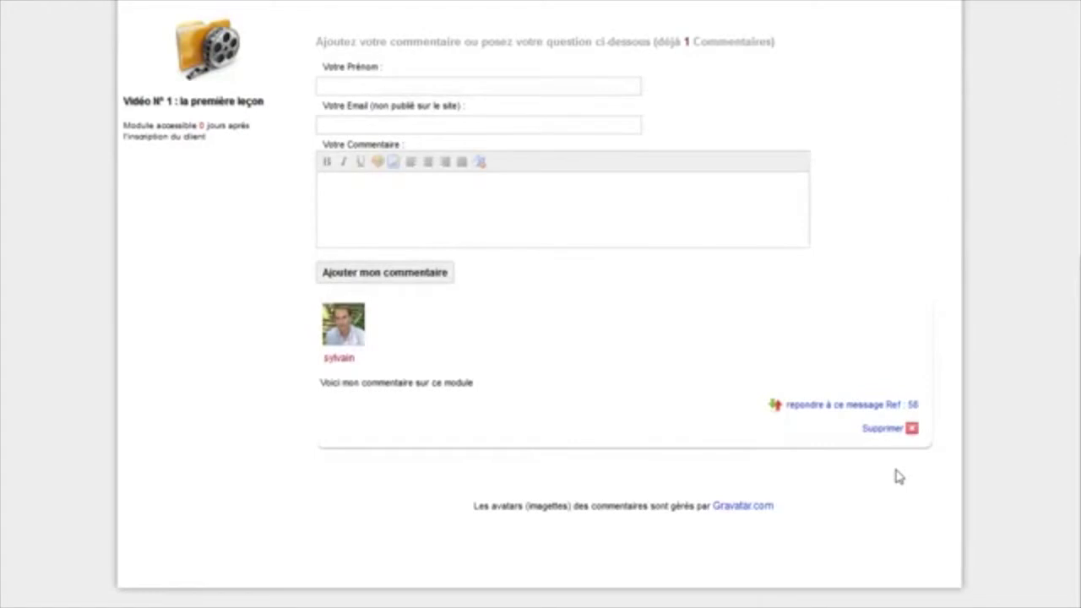
scroll(526, 109, "up", 1)
scroll(879, 430, "up", 3)
scroll(880, 430, "up", 1)
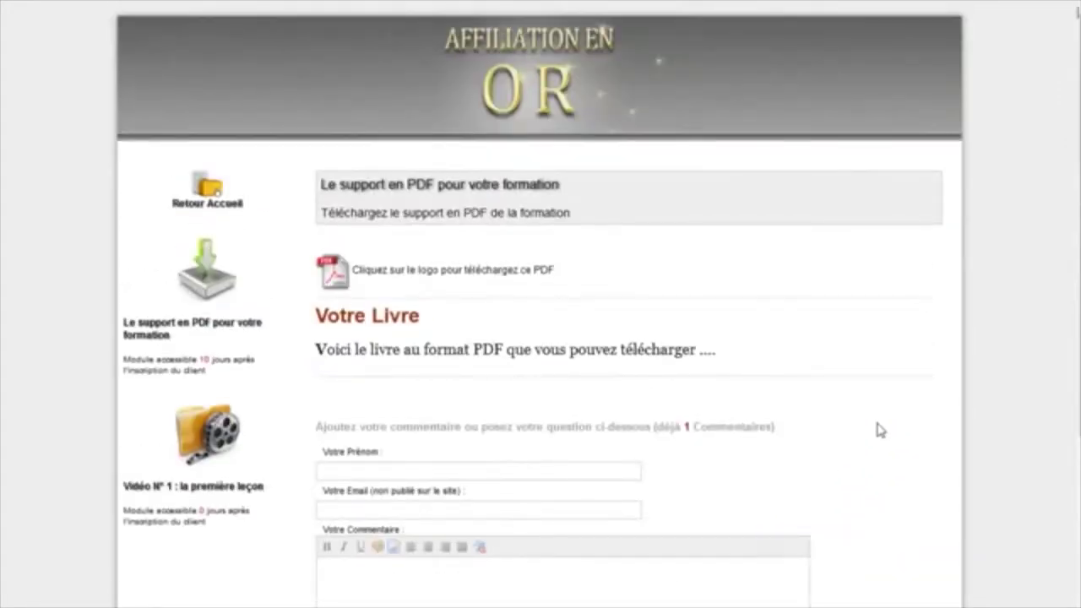
Go back to managing "Formation au Marketing Viral" and open the form for adding it to the 1TPE catalogue
left_click(1047, 1)
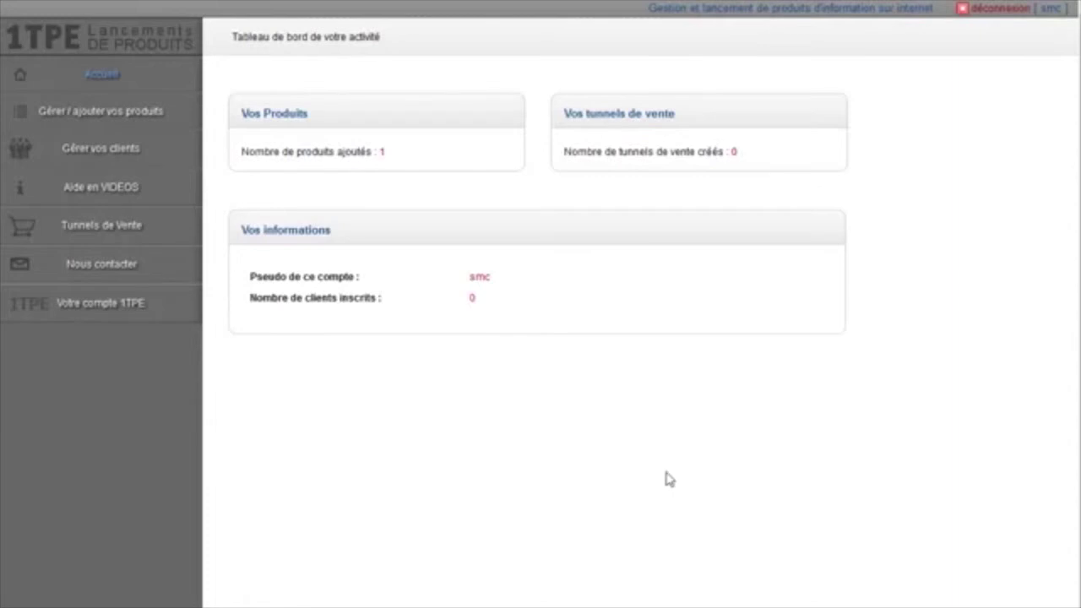
left_click(129, 118)
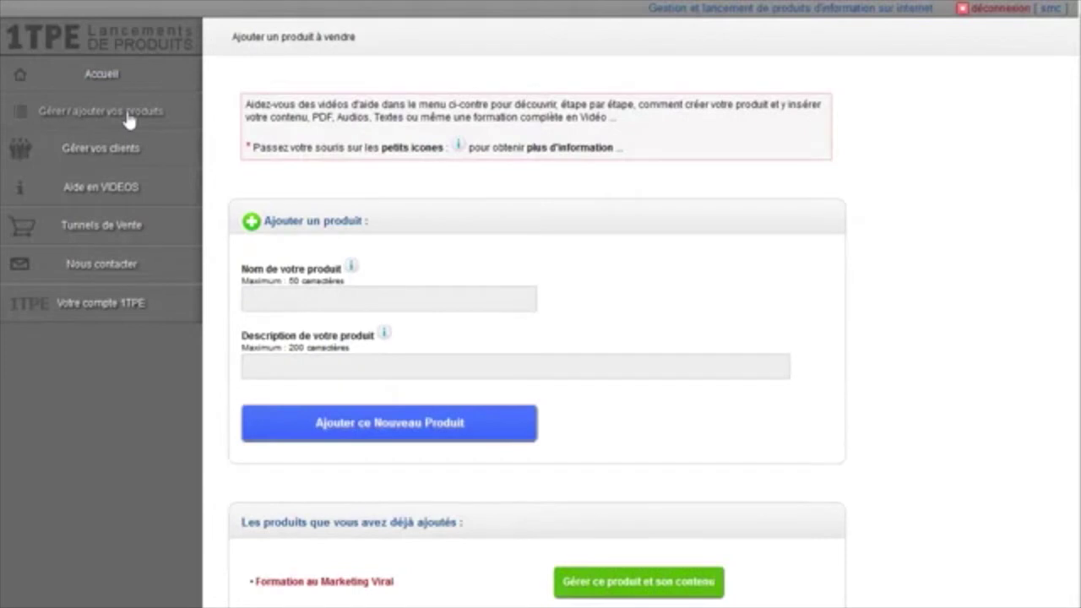
scroll(403, 571, "down", 1)
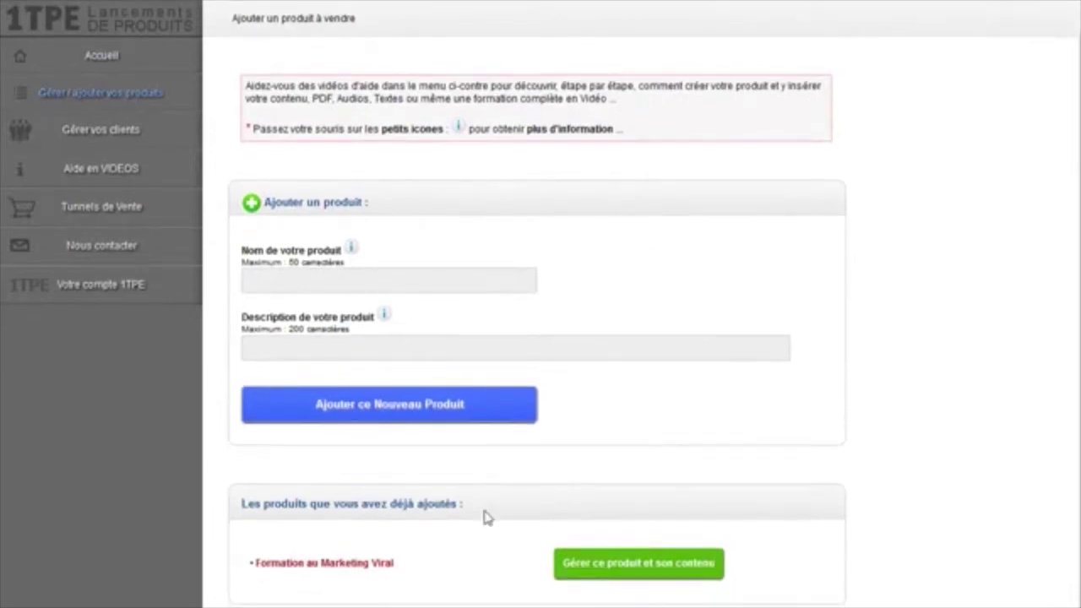
left_click(655, 575)
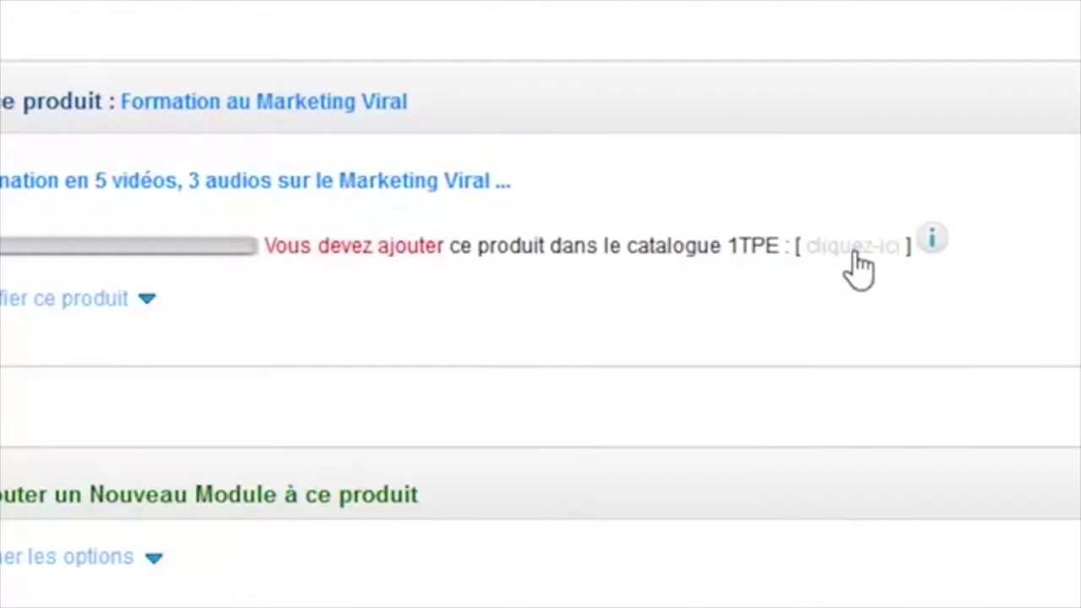
left_click(856, 266)
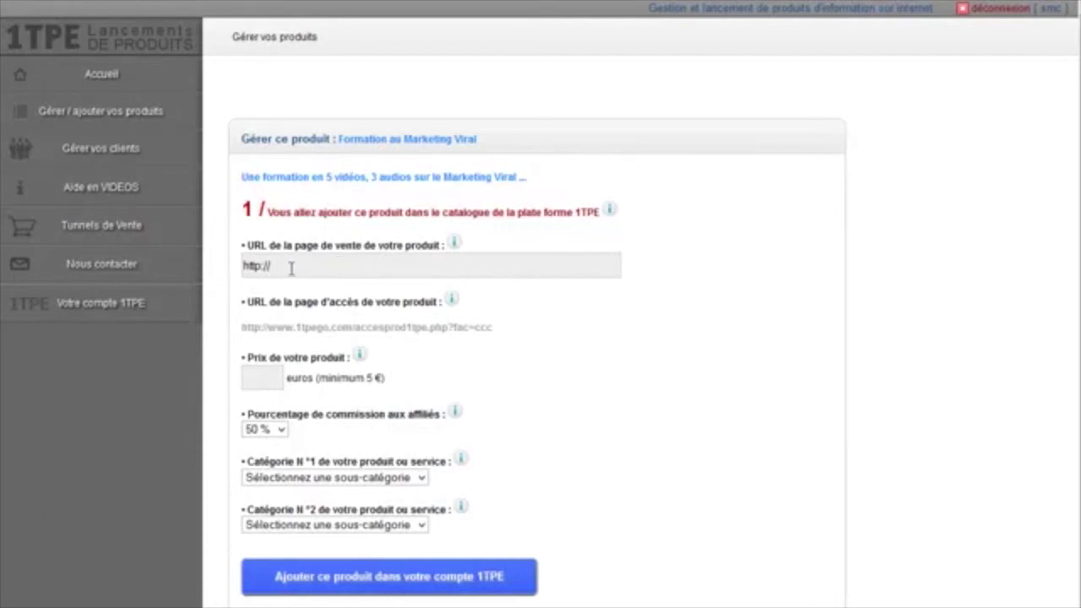
left_click(340, 266)
type("www")
left_click(364, 287)
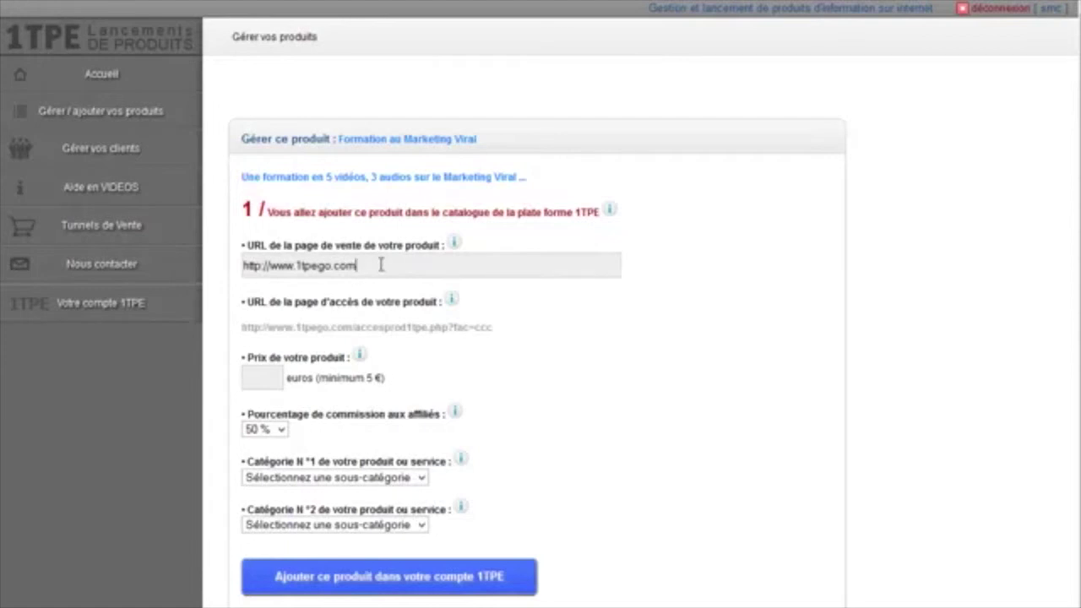
left_click(269, 378)
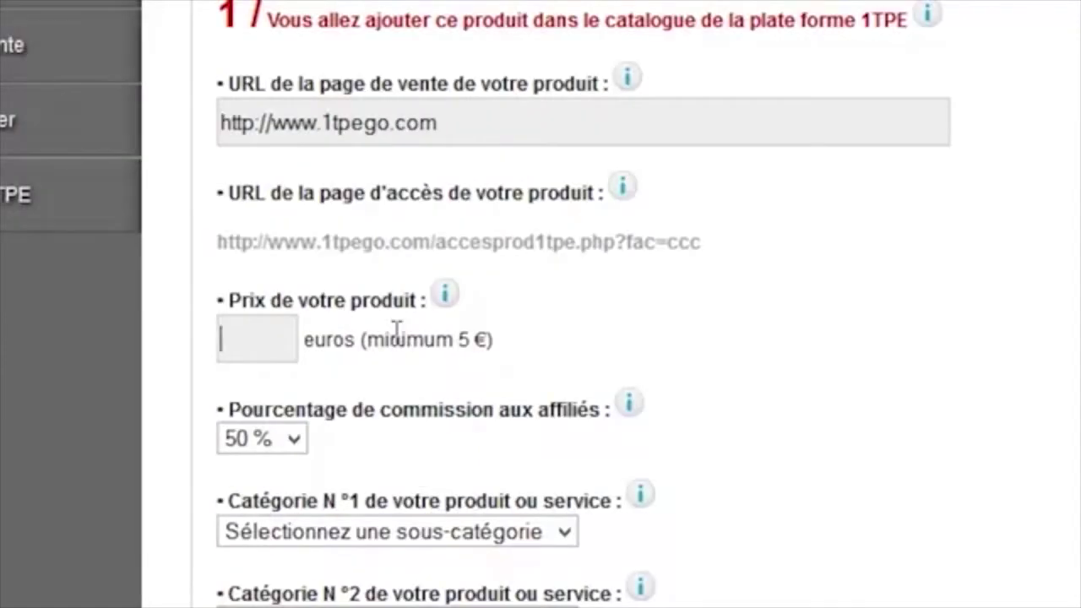
type("200")
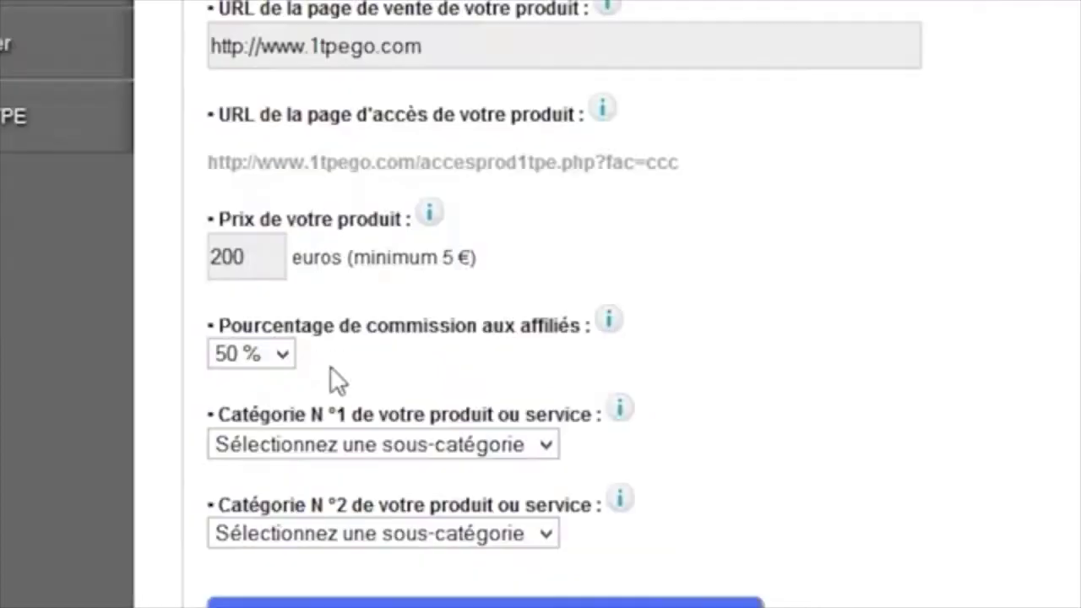
Choose "marketing" as category N°1 and "e-commerce" as category N°2, and add the product to the 1TPE account
left_click(378, 269)
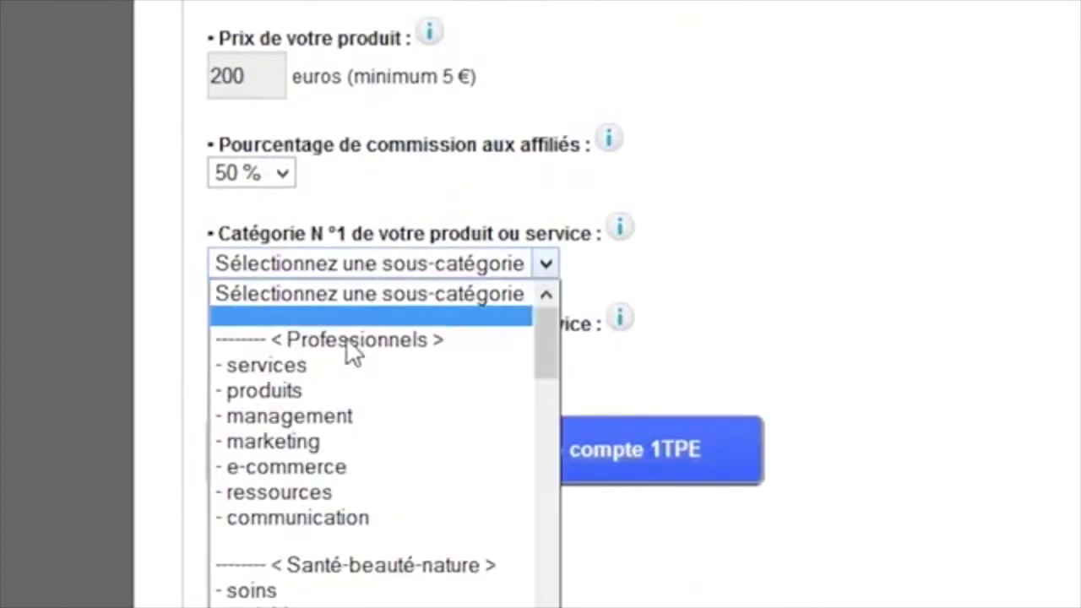
left_click(322, 443)
left_click(338, 353)
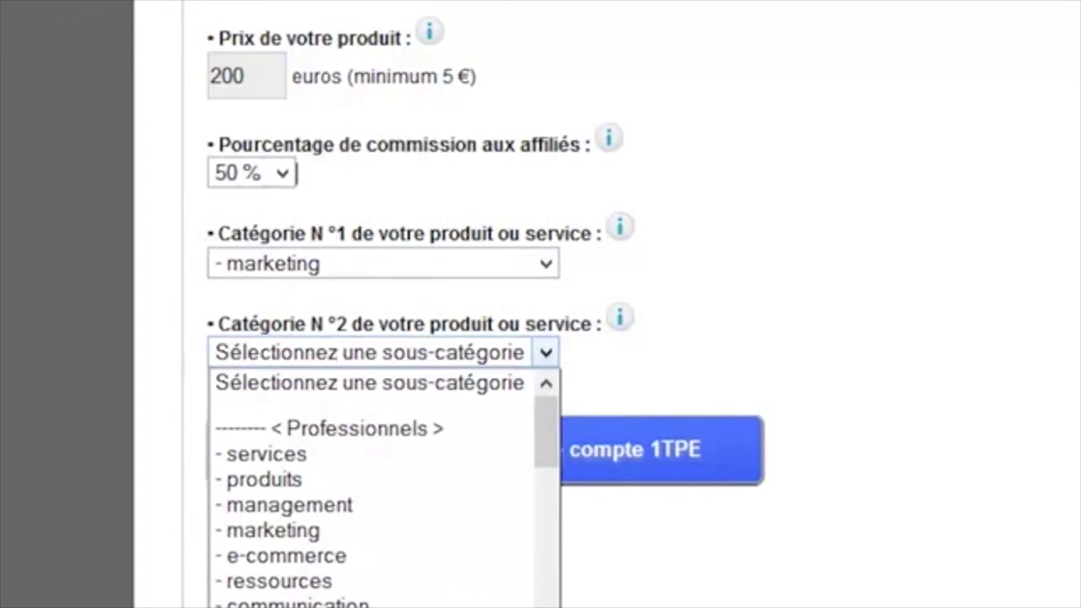
left_click(318, 555)
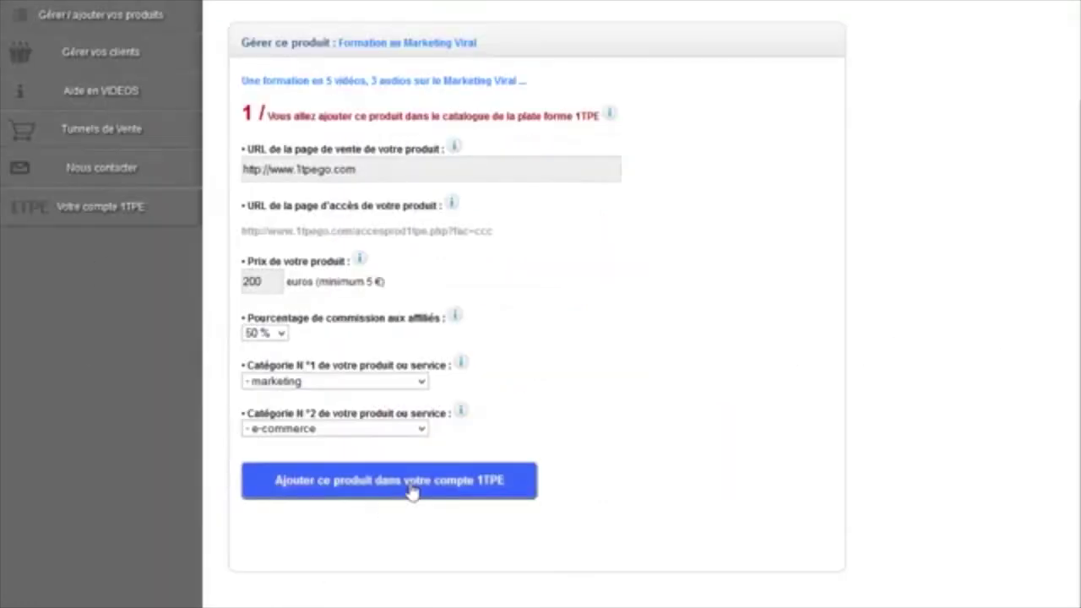
left_click(411, 492)
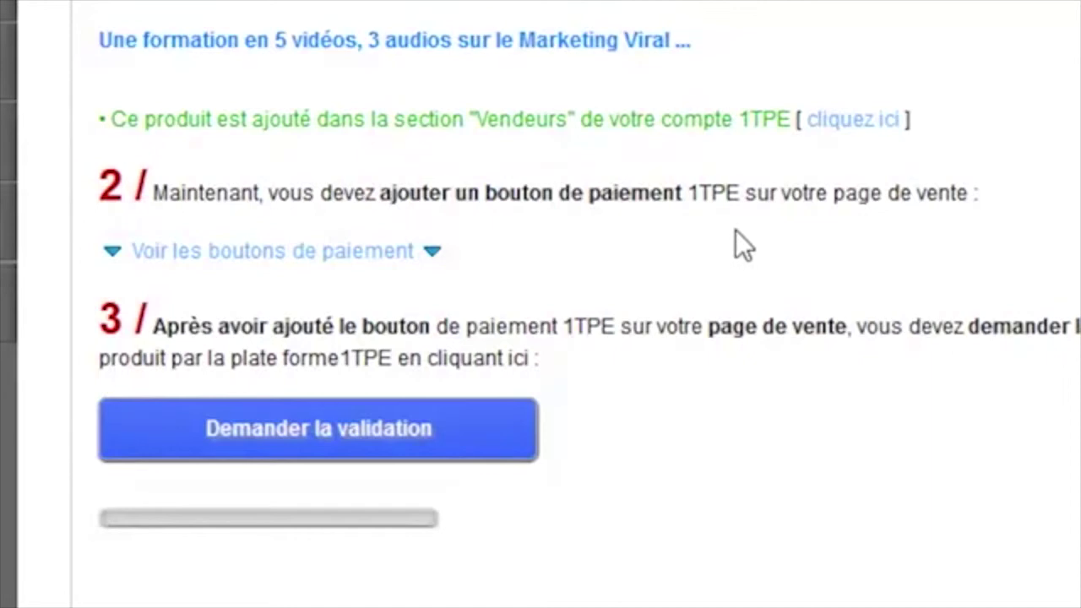
Review the 1TPE payment buttons and their HTML codes, and request validation of the product
left_click(390, 254)
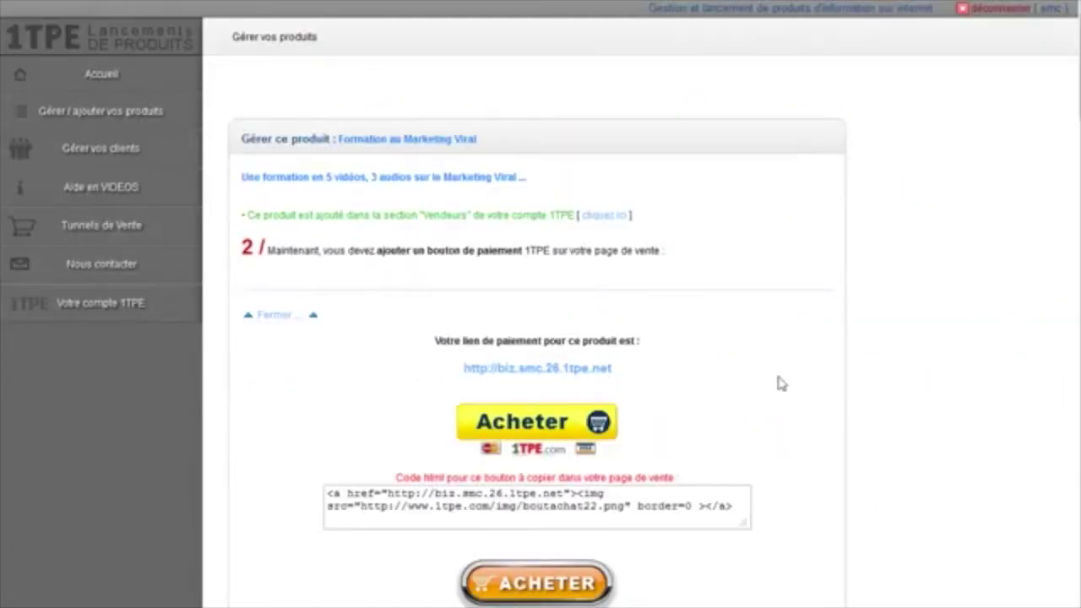
scroll(806, 391, "down", 15)
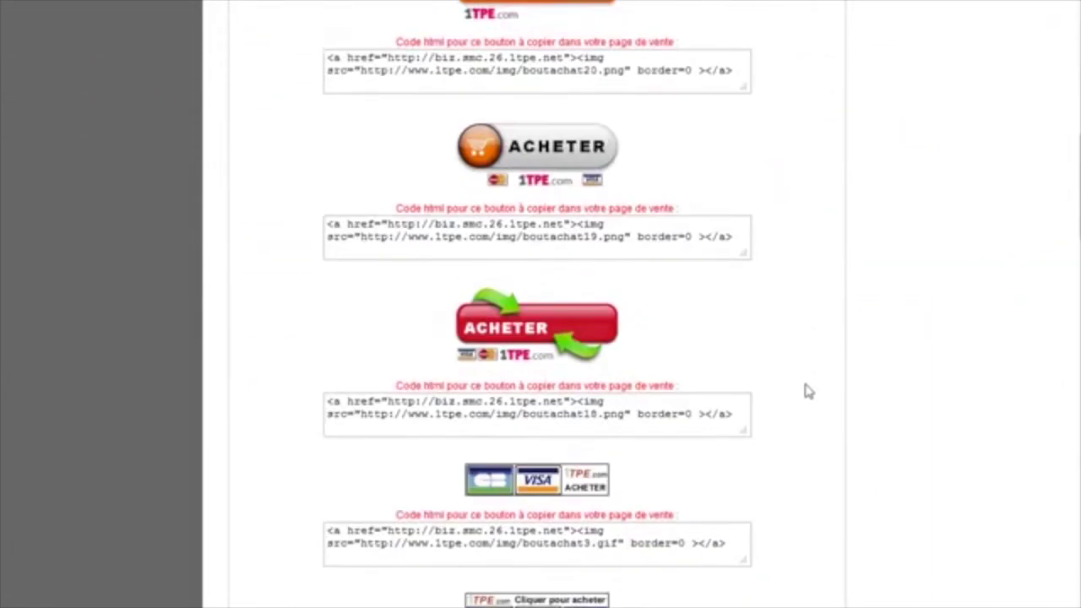
scroll(807, 391, "up", 20)
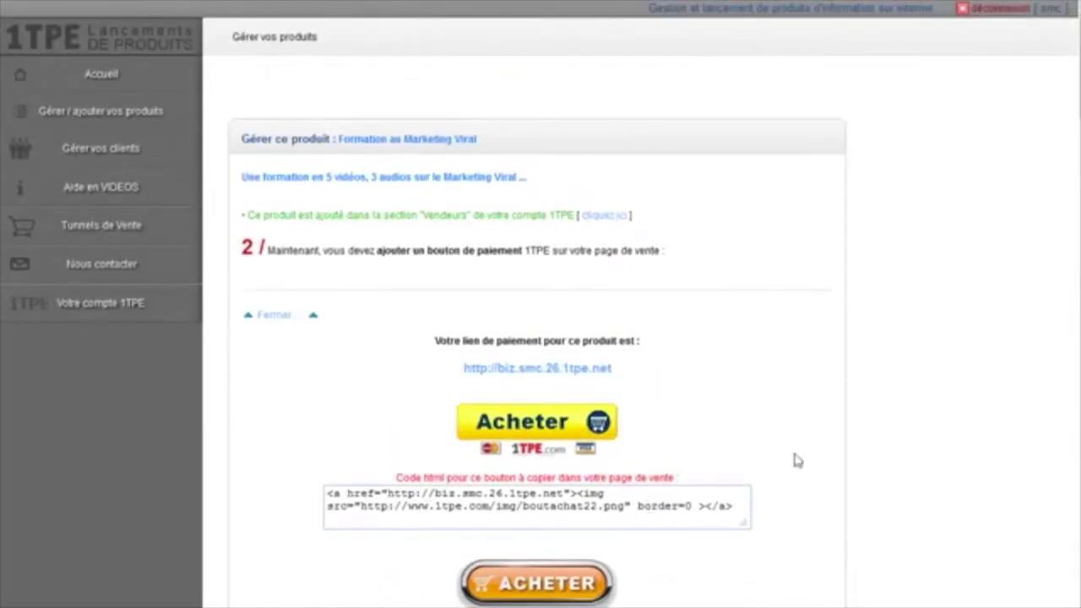
left_click(280, 326)
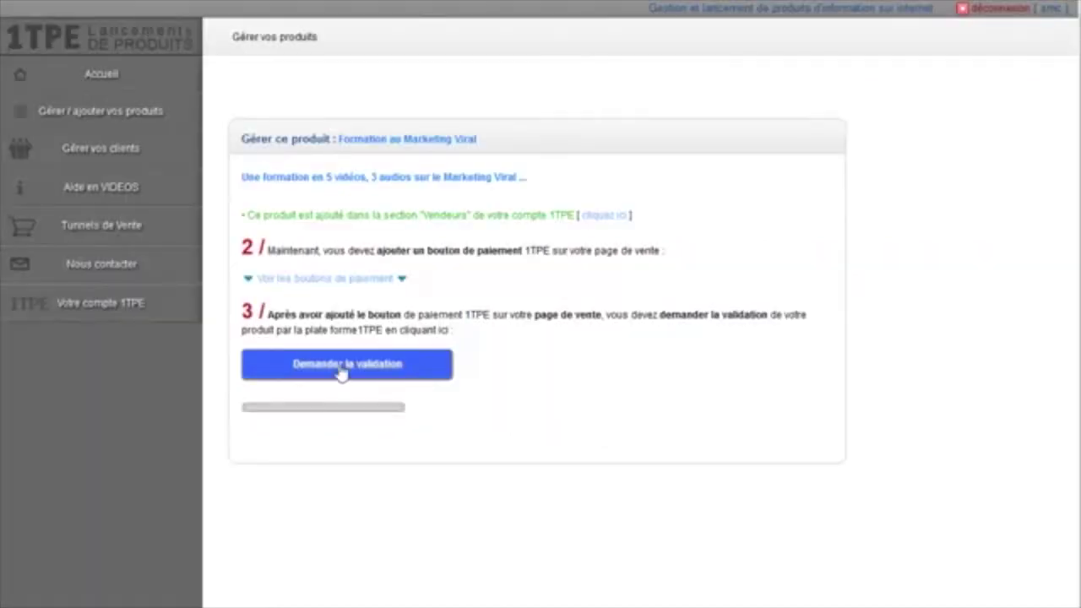
left_click(503, 384)
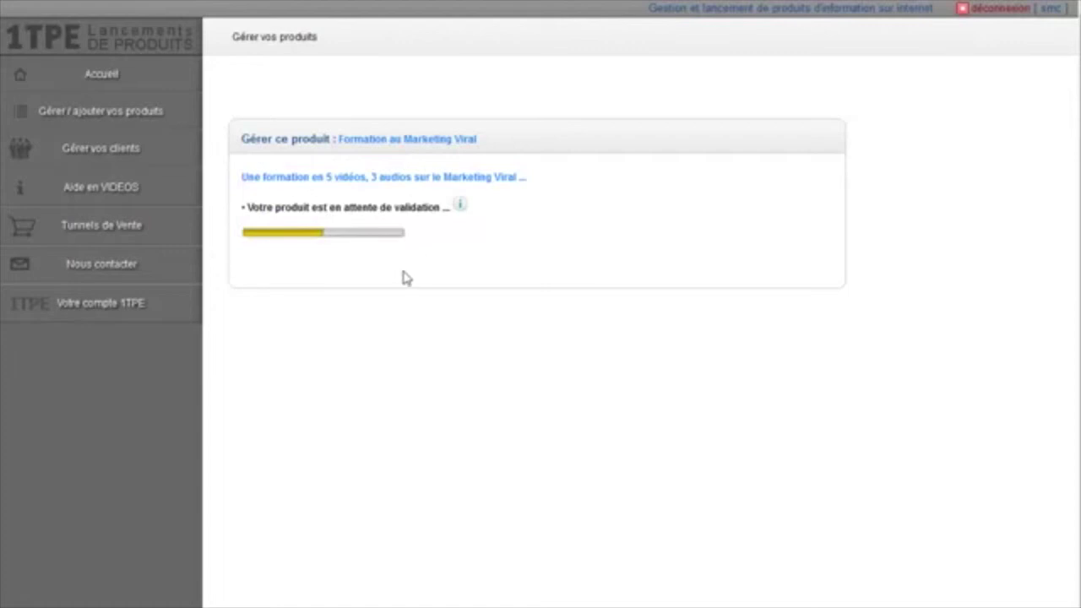
Return to the list of added products and open the management of "Formation au Marketing Viral"
left_click(135, 120)
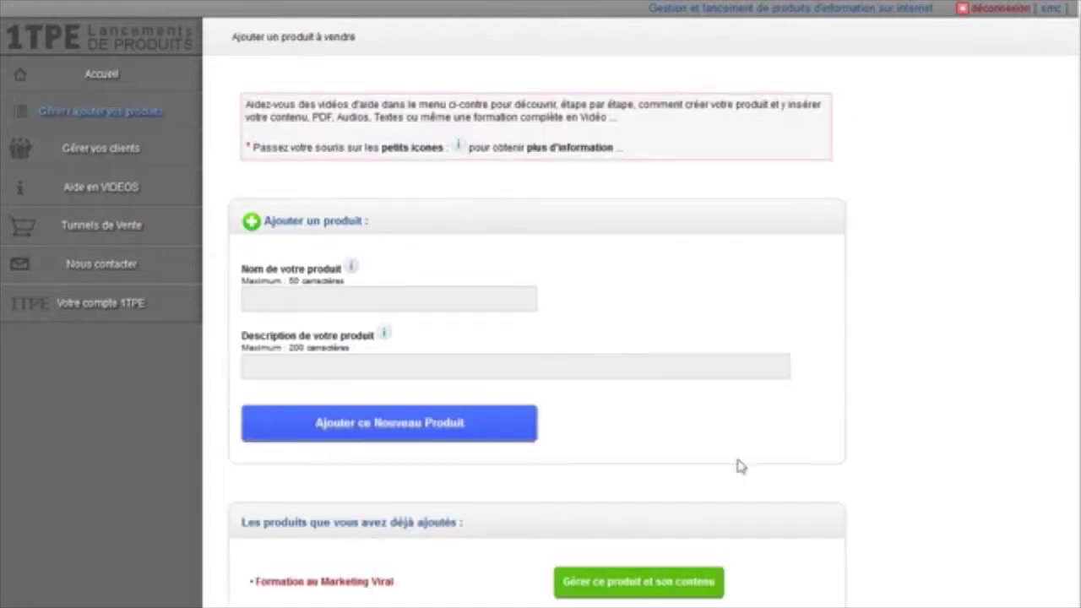
scroll(316, 585, "down", 1)
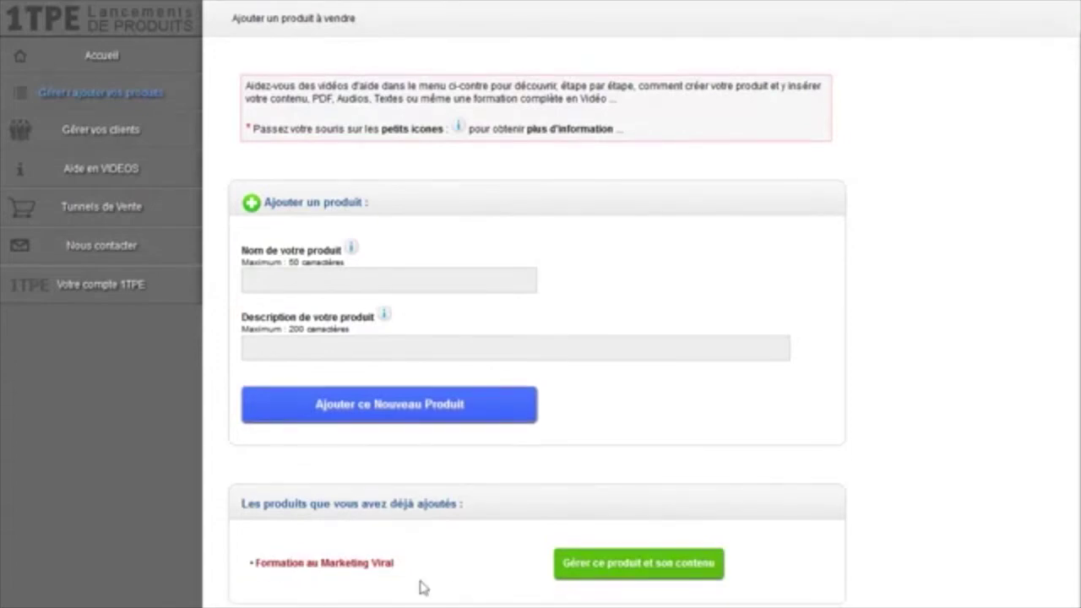
left_click(622, 572)
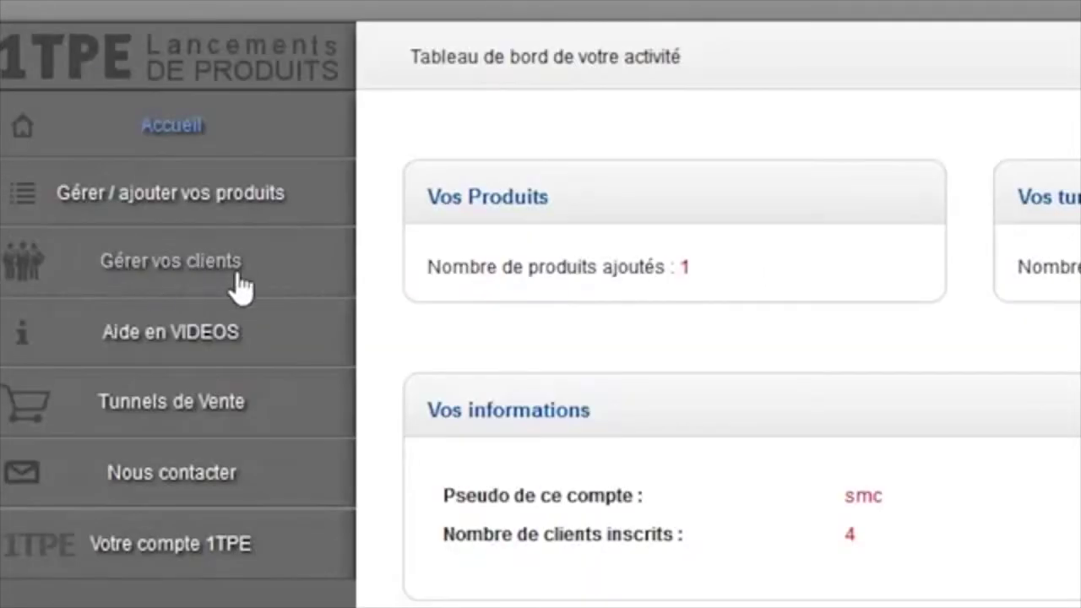
Open the client management page and filter the clients by all products, followed by "Formation au Marketing Viral" only
left_click(271, 268)
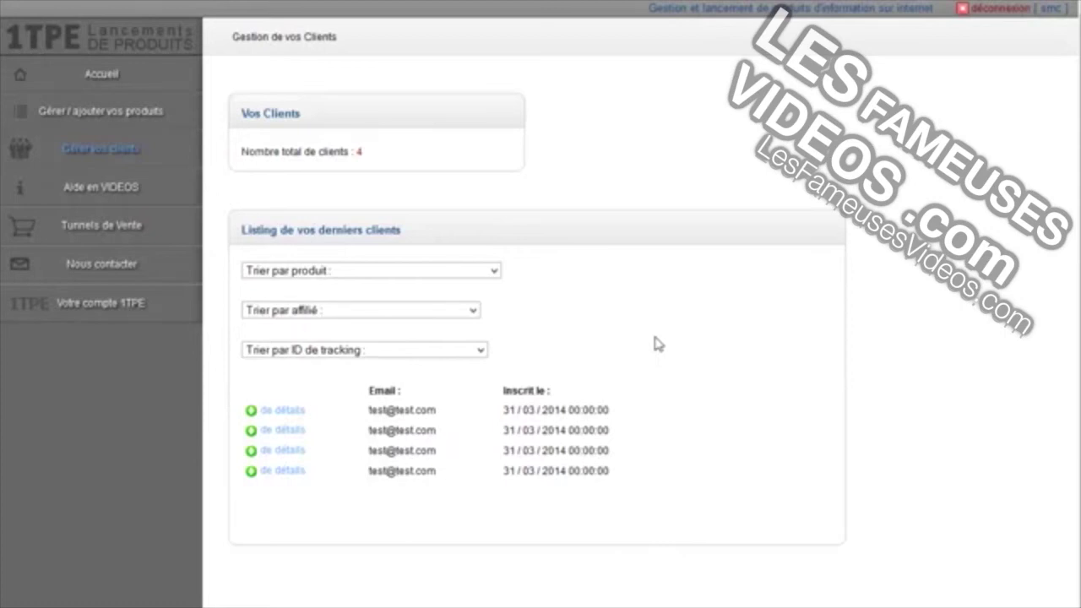
left_click(342, 272)
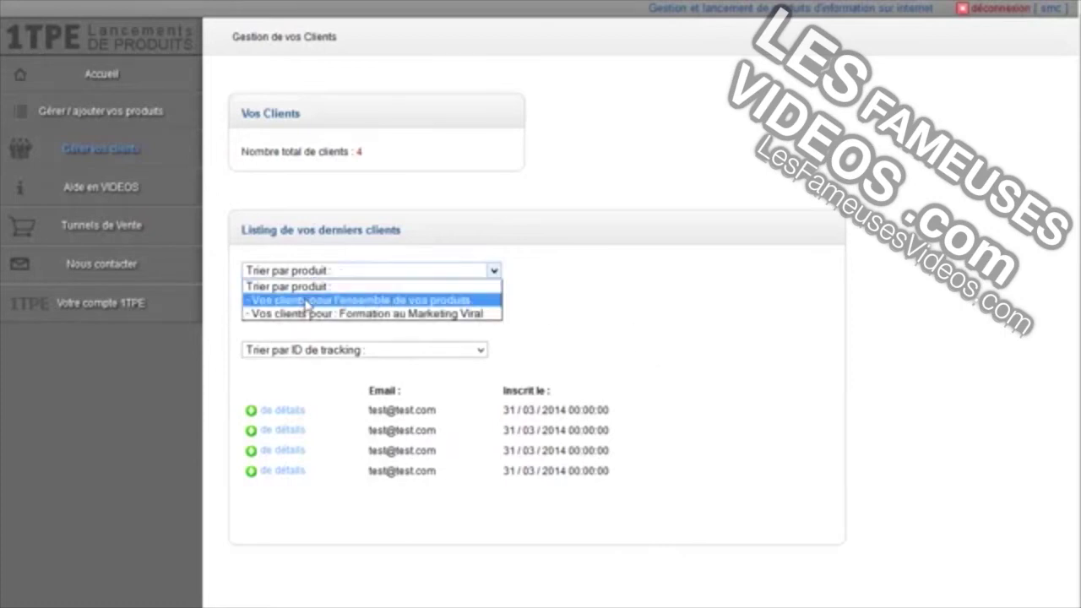
left_click(456, 301)
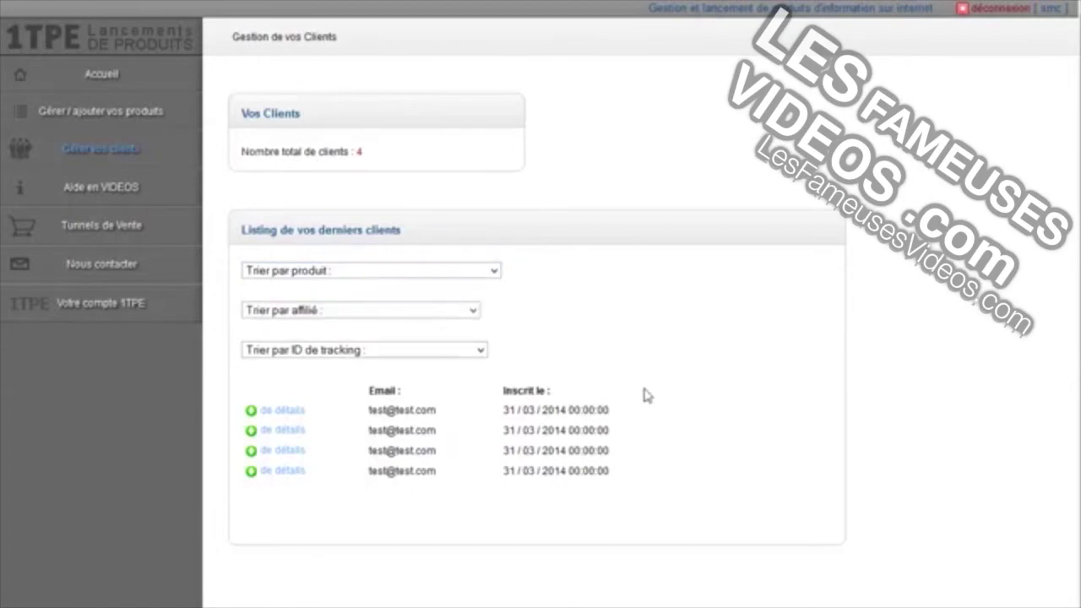
left_click(363, 272)
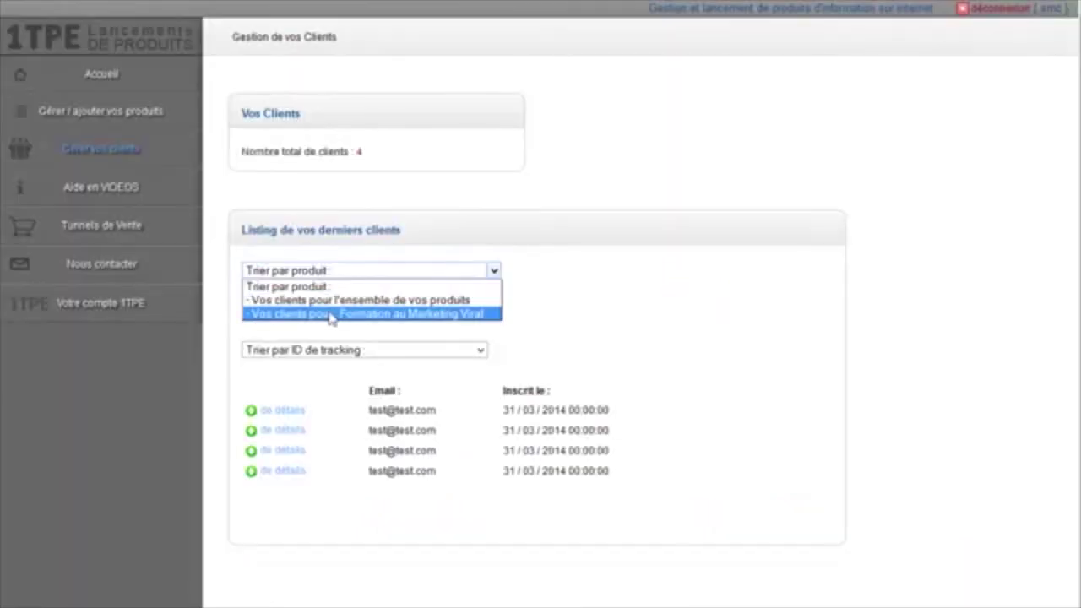
left_click(422, 315)
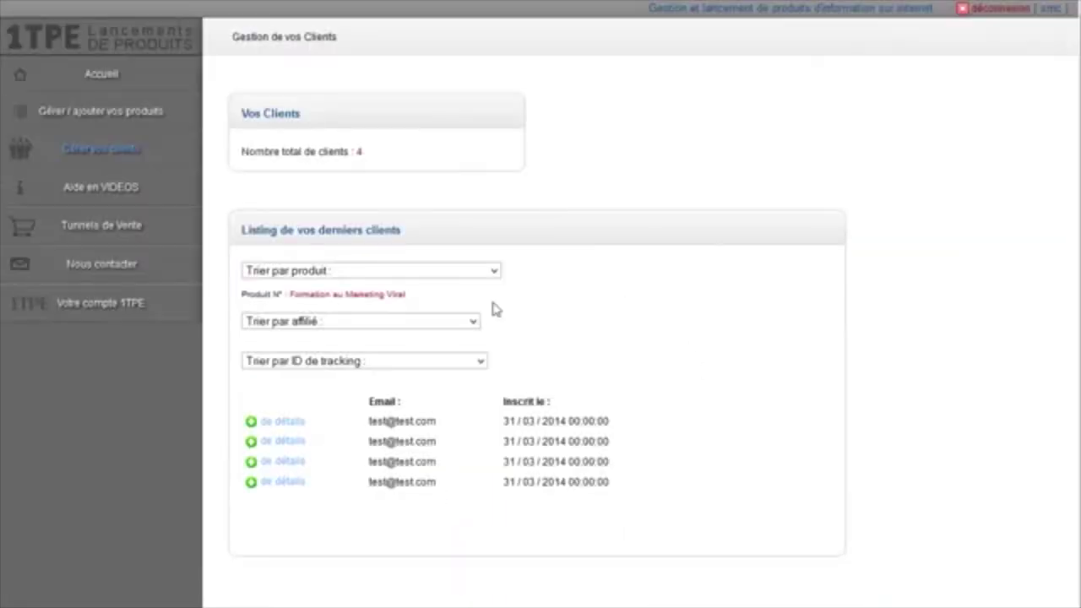
Filter the product's clients by all affiliates, by affiliate "toto", and additionally by the tracking ID "google"
left_click(449, 324)
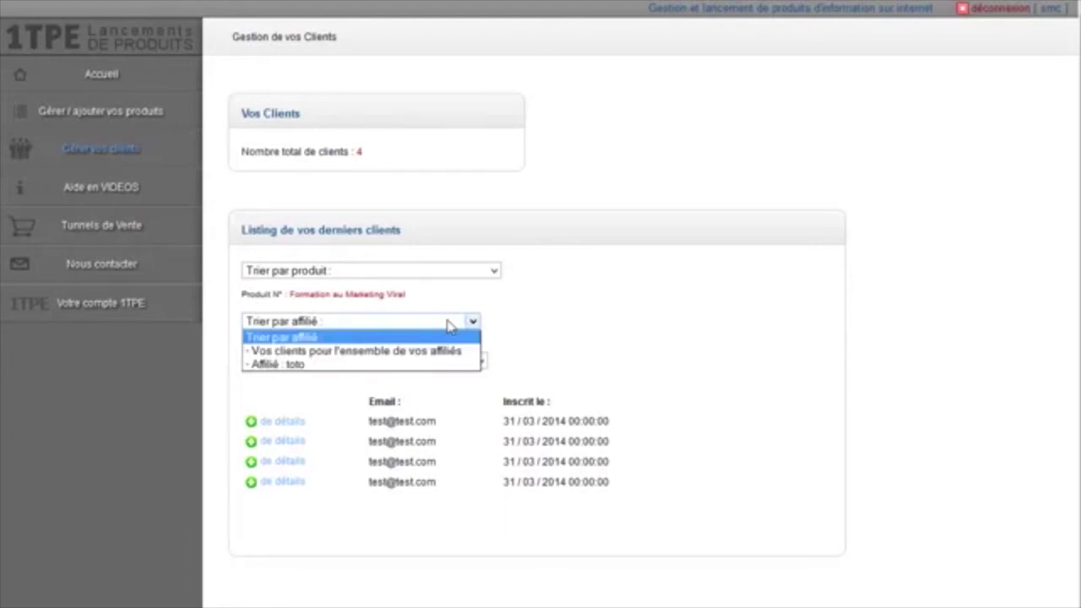
left_click(414, 350)
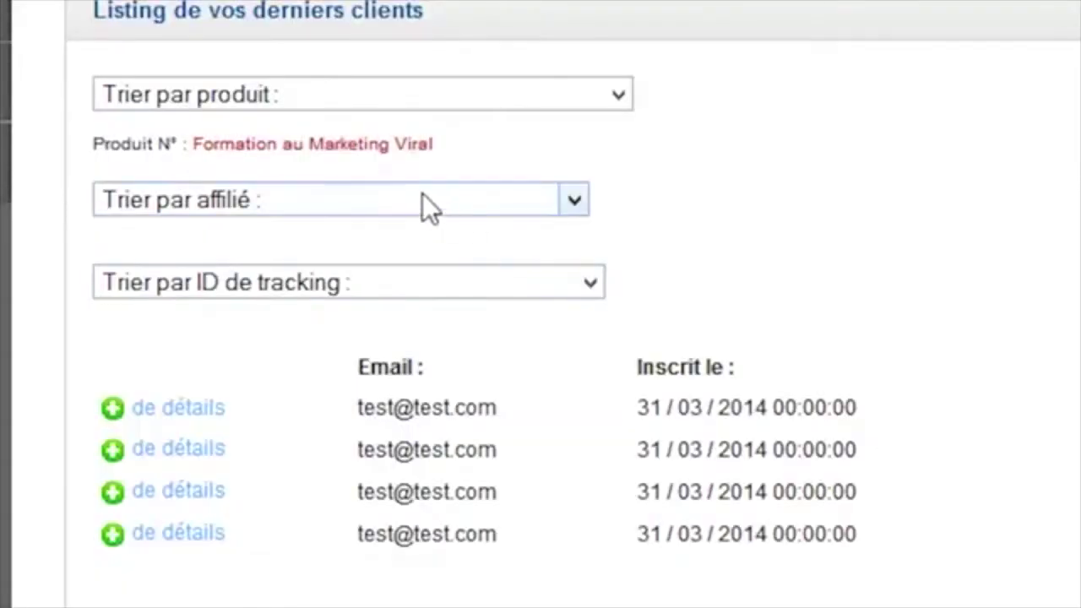
left_click(393, 322)
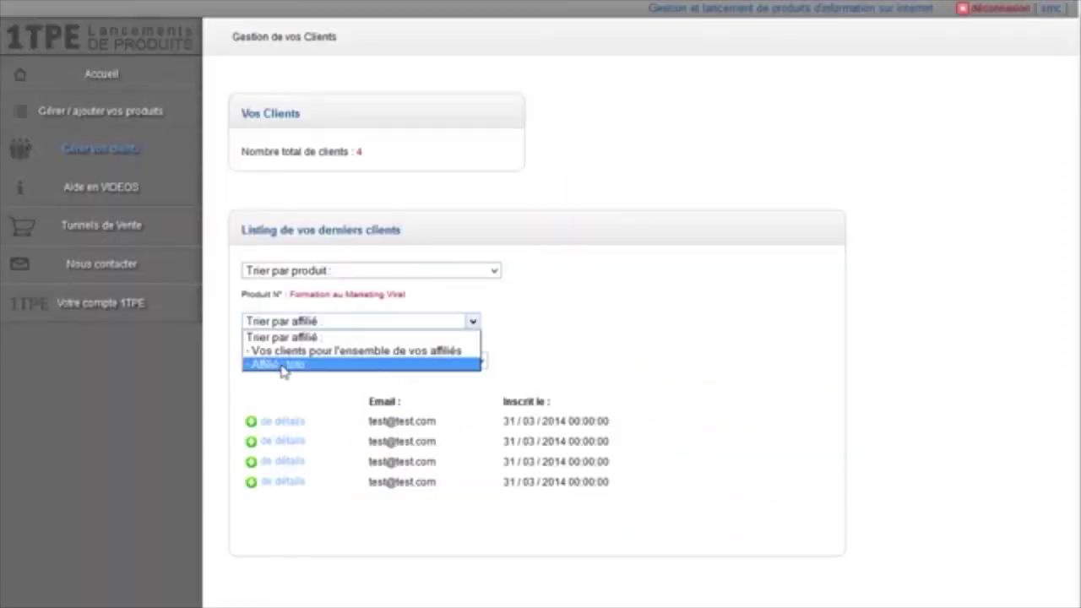
left_click(373, 365)
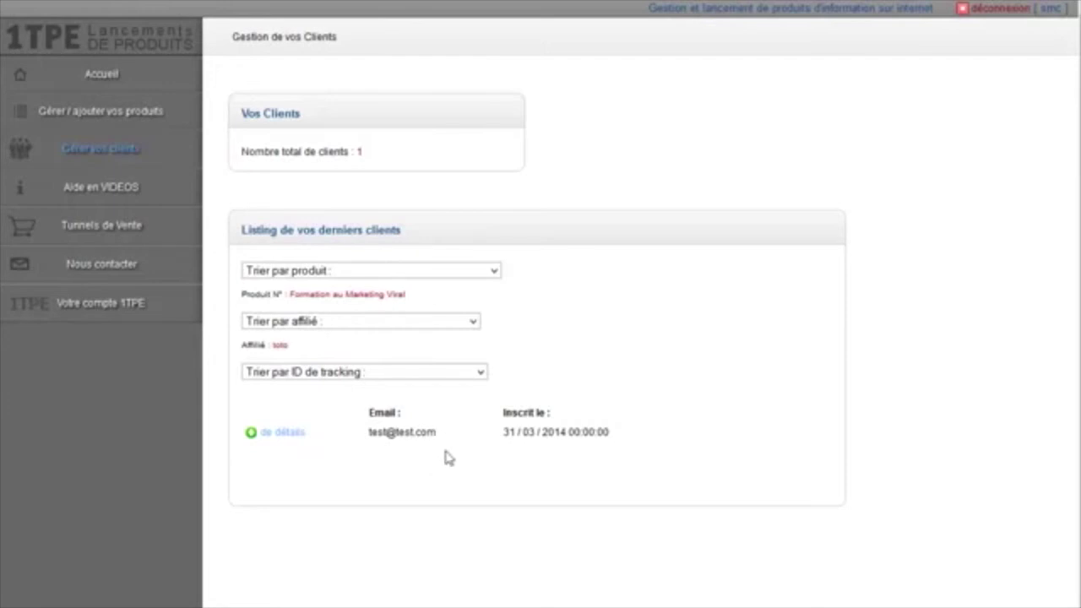
left_click(385, 374)
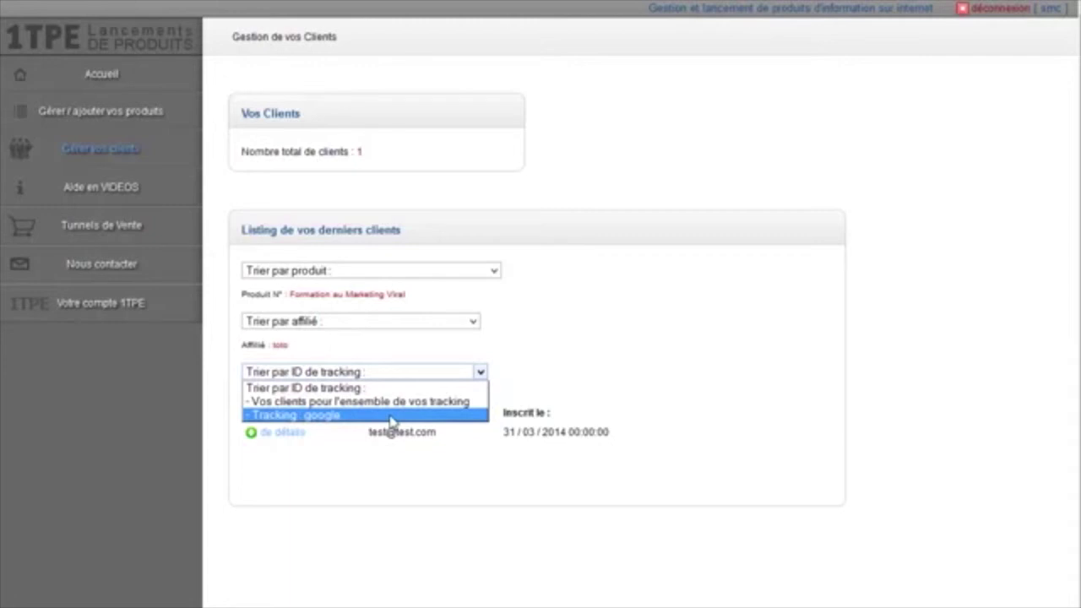
left_click(372, 416)
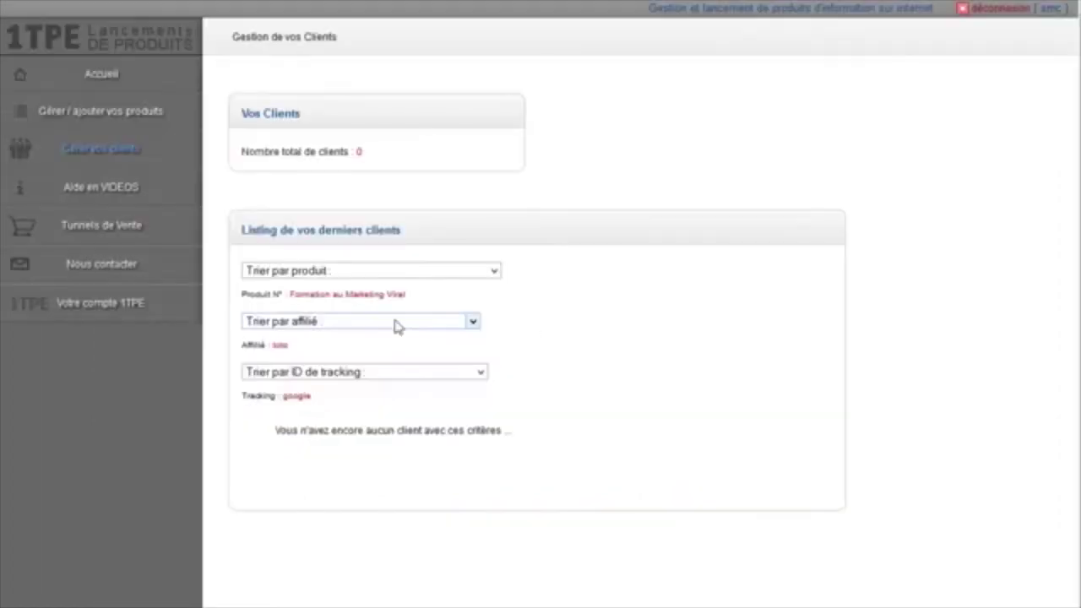
Reset the client list to all affiliates and all tracking IDs
left_click(537, 266)
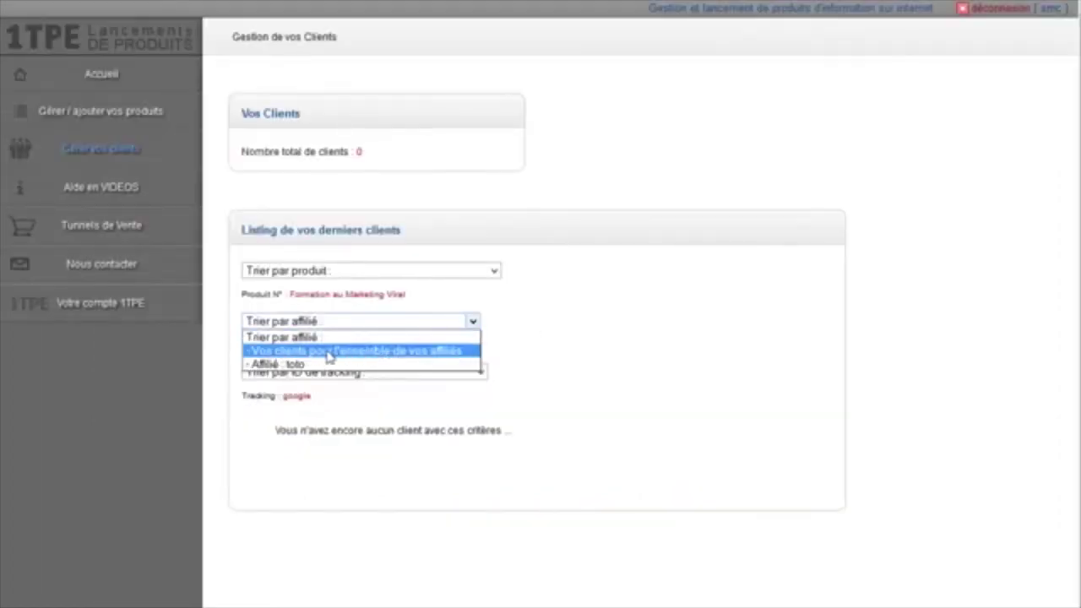
left_click(432, 357)
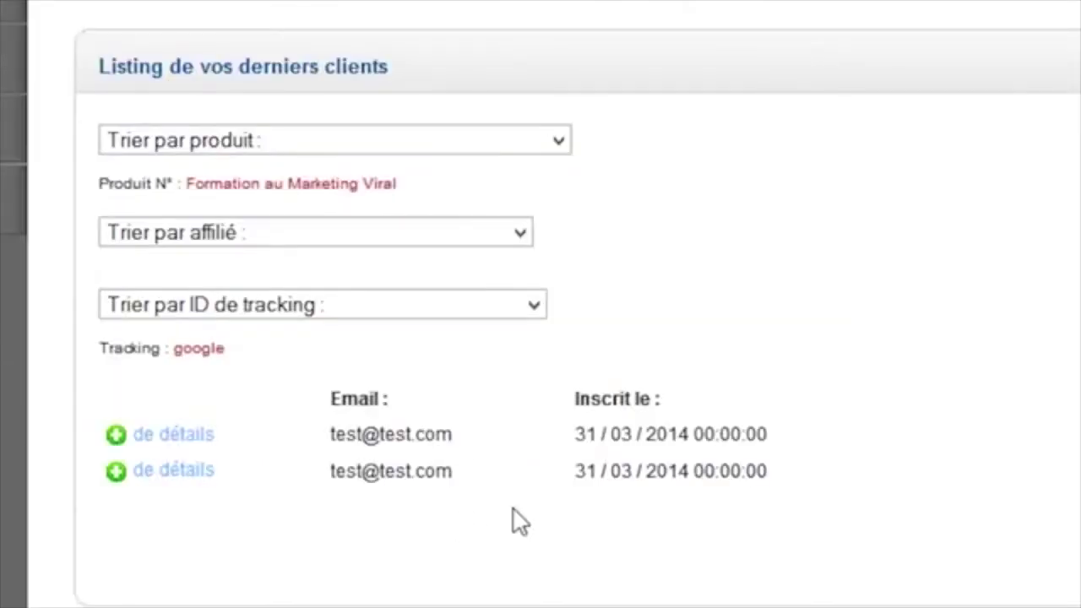
left_click(410, 306)
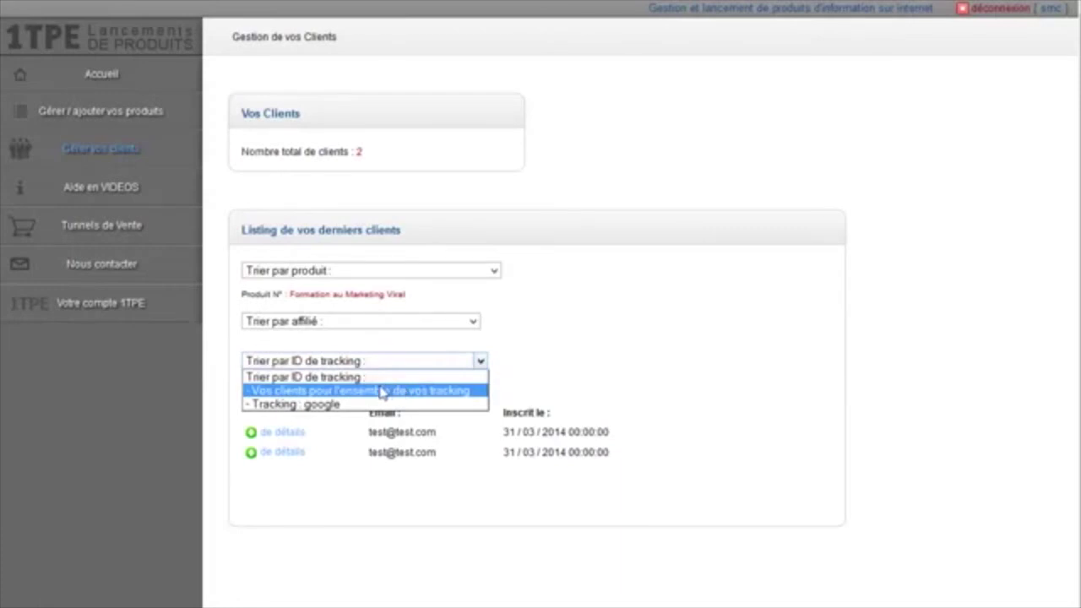
left_click(388, 392)
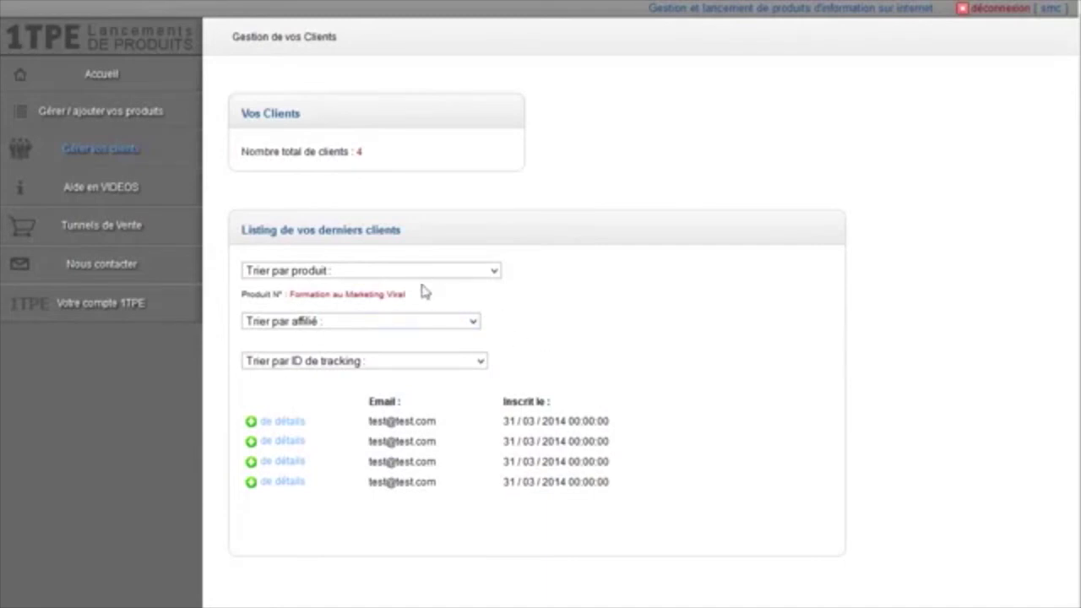
Filter the clients of "Formation au Marketing Viral" by the tracking ID "google" across all affiliates
left_click(494, 271)
left_click(393, 314)
left_click(440, 364)
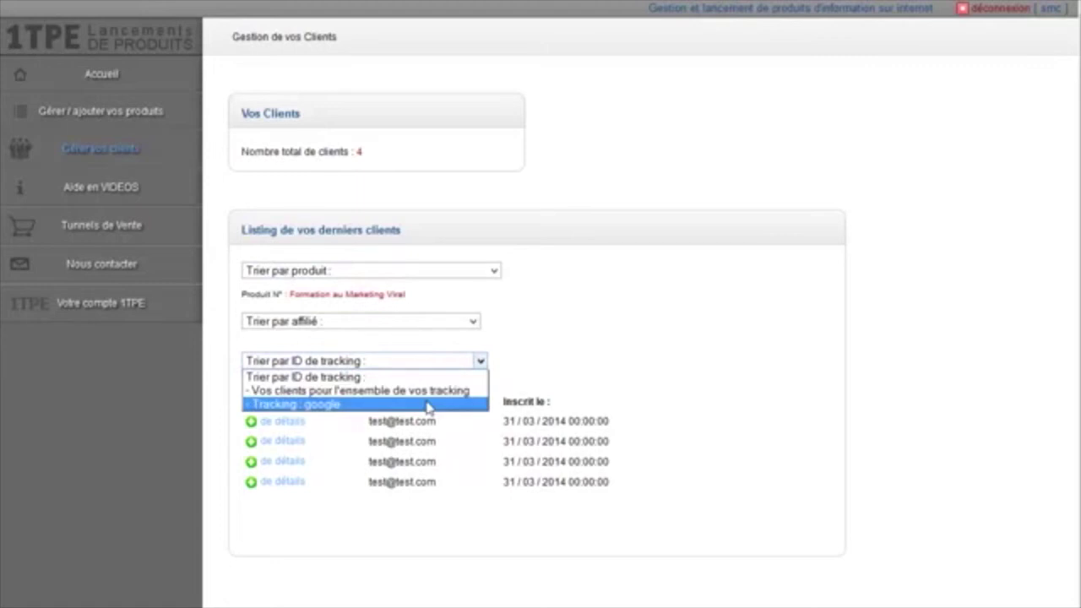
left_click(397, 407)
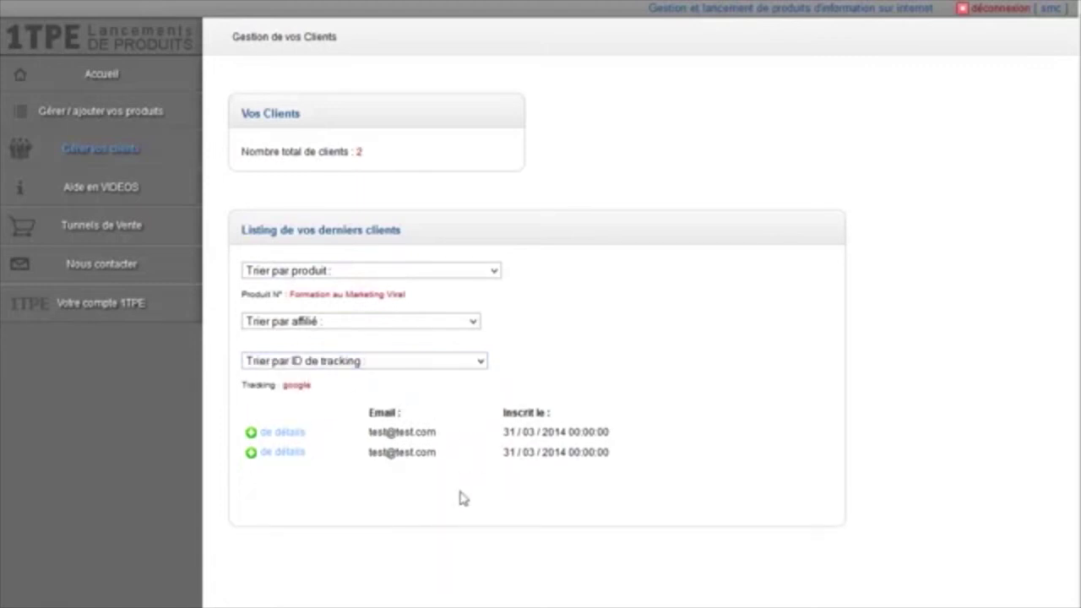
Reset the client list to all tracking IDs and all products, and filter it by affiliate "toto"
left_click(370, 363)
left_click(374, 393)
left_click(422, 270)
left_click(425, 300)
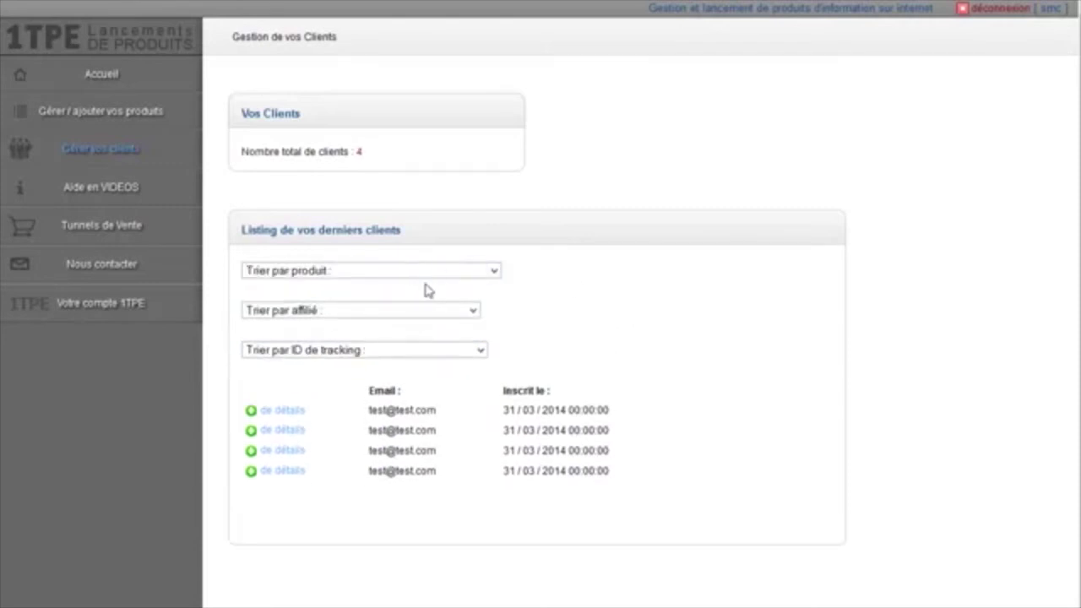
left_click(371, 314)
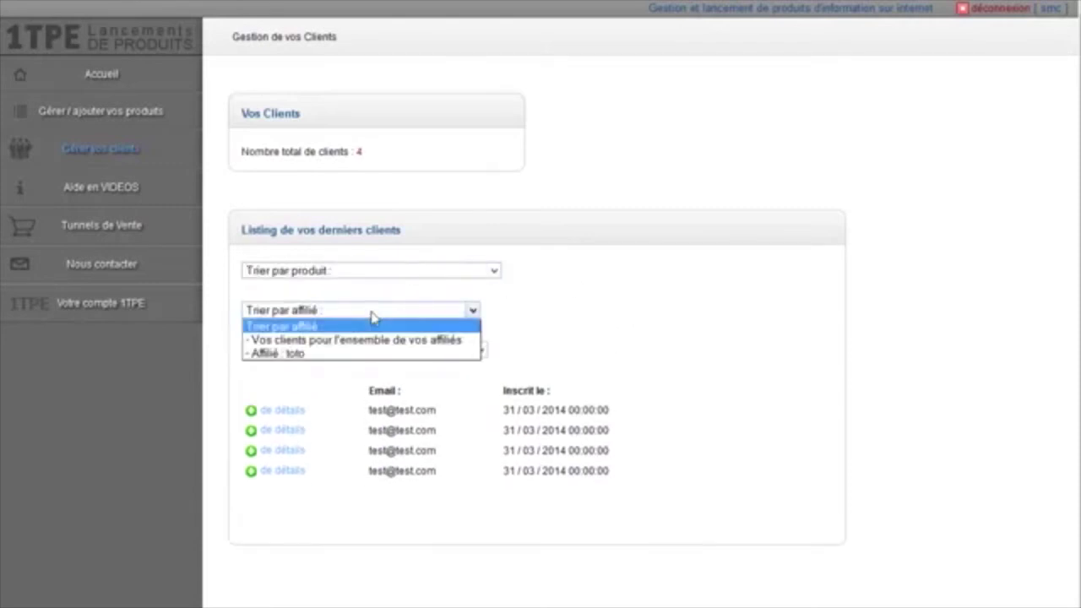
left_click(326, 355)
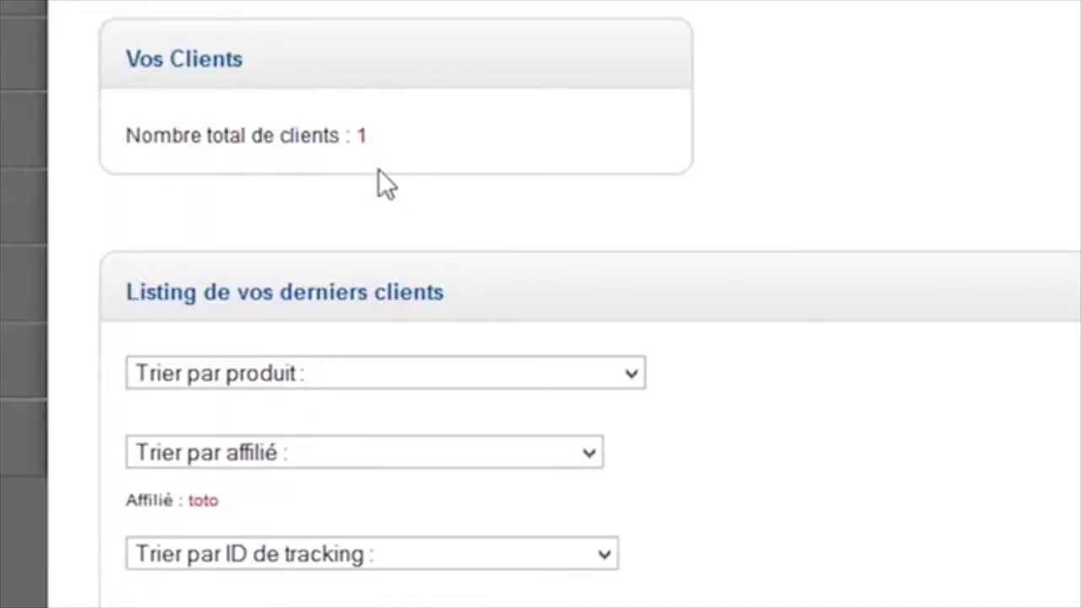
Reset the client list to all affiliates and filter it by the tracking ID "google" across all products
left_click(358, 453)
left_click(374, 344)
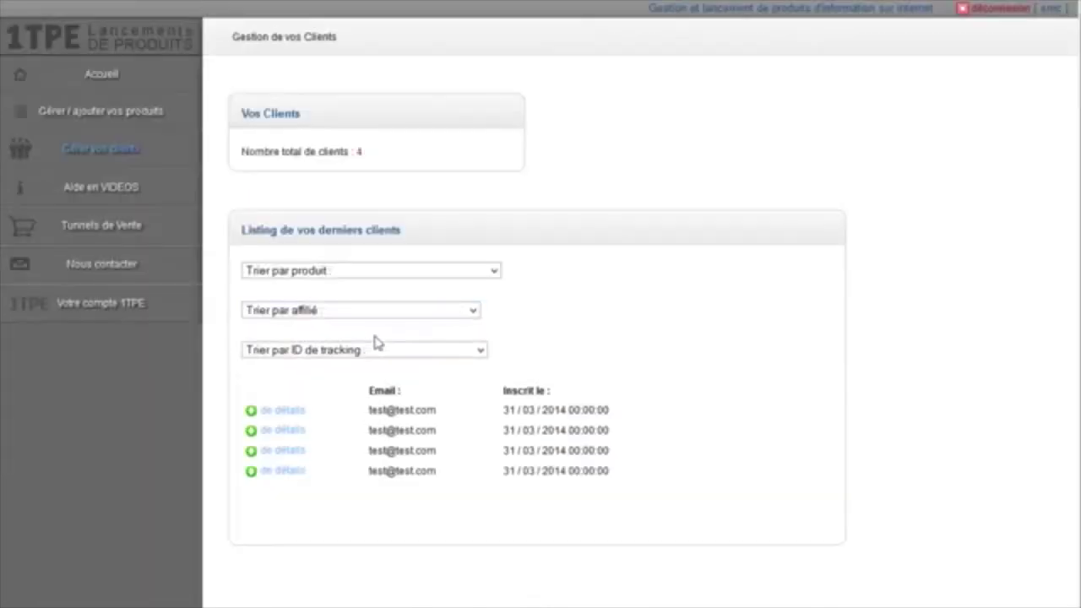
left_click(359, 355)
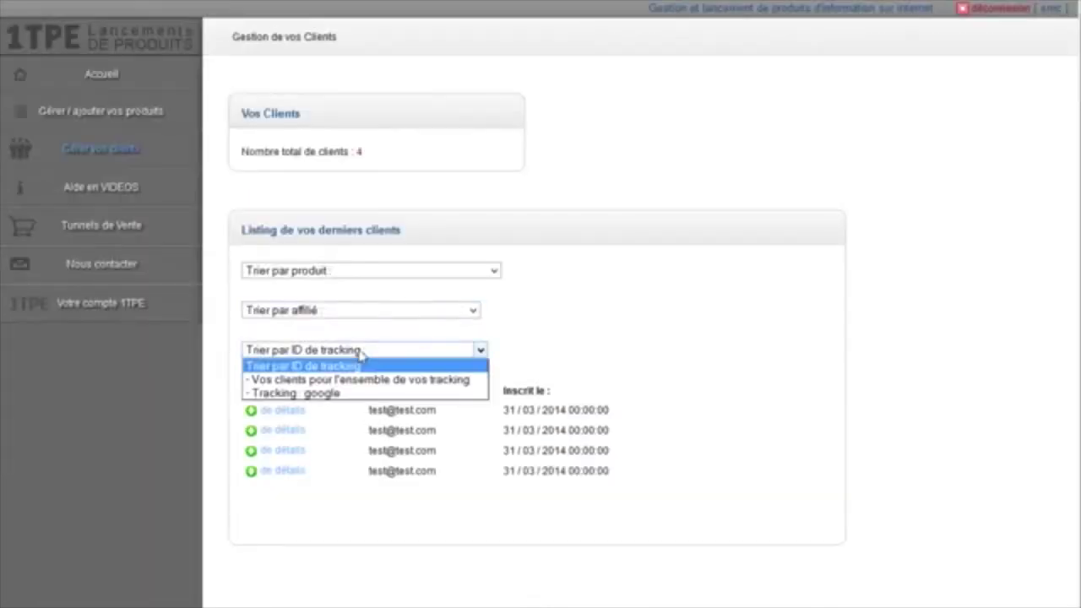
left_click(306, 399)
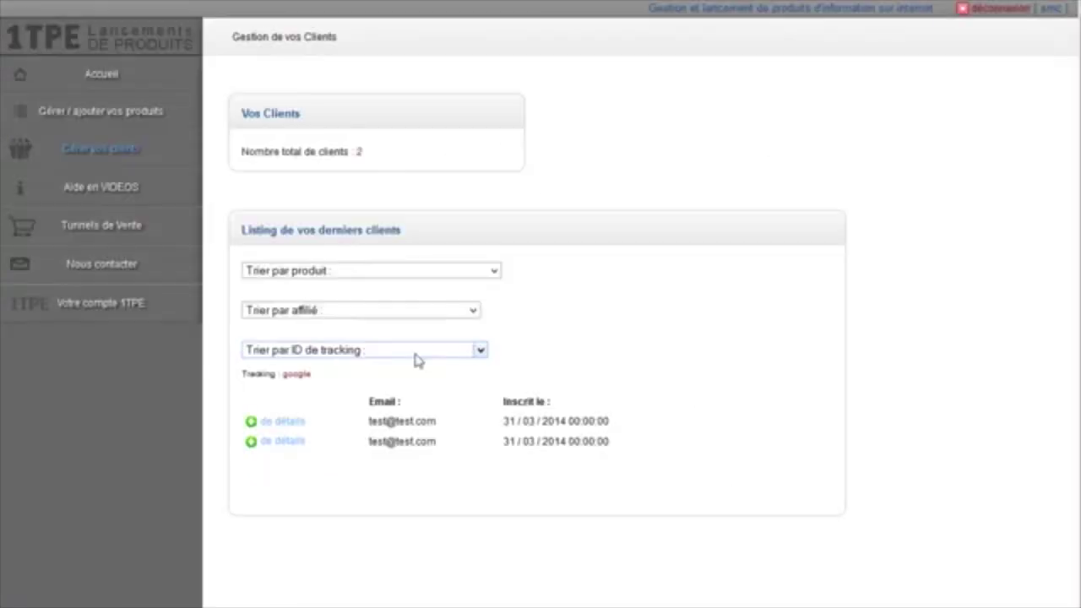
Reset the client list to all tracking IDs and filter it by the product "Formation au Marketing Viral"
left_click(414, 359)
left_click(414, 379)
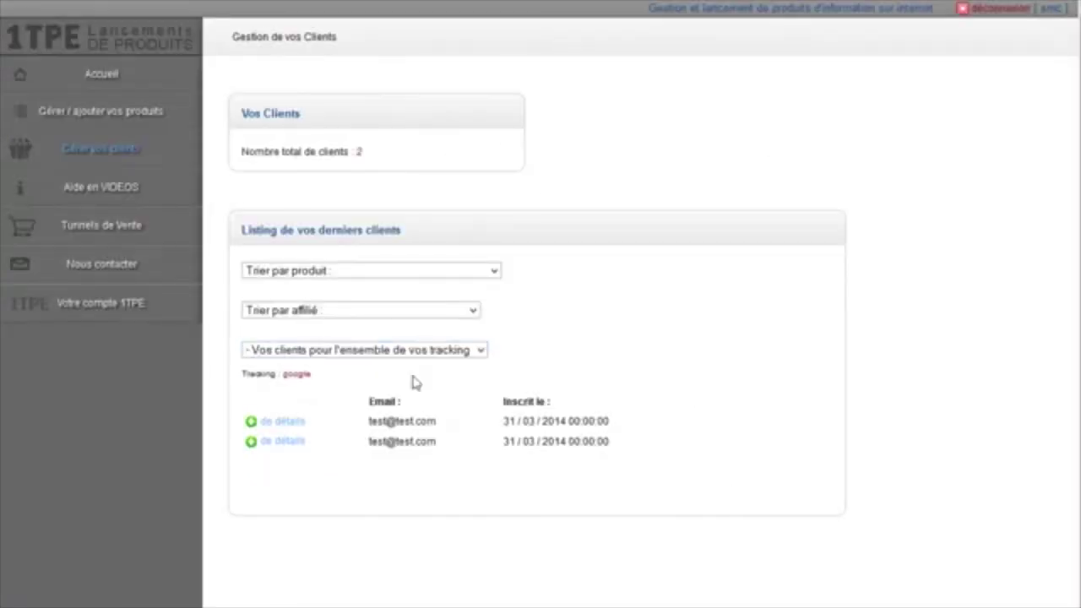
left_click(368, 270)
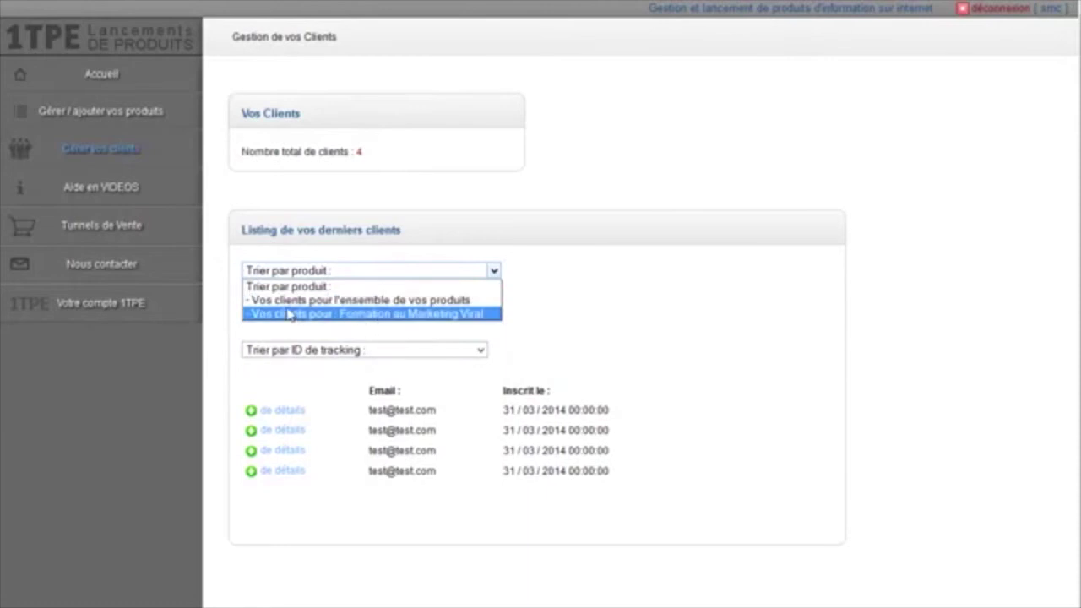
left_click(369, 314)
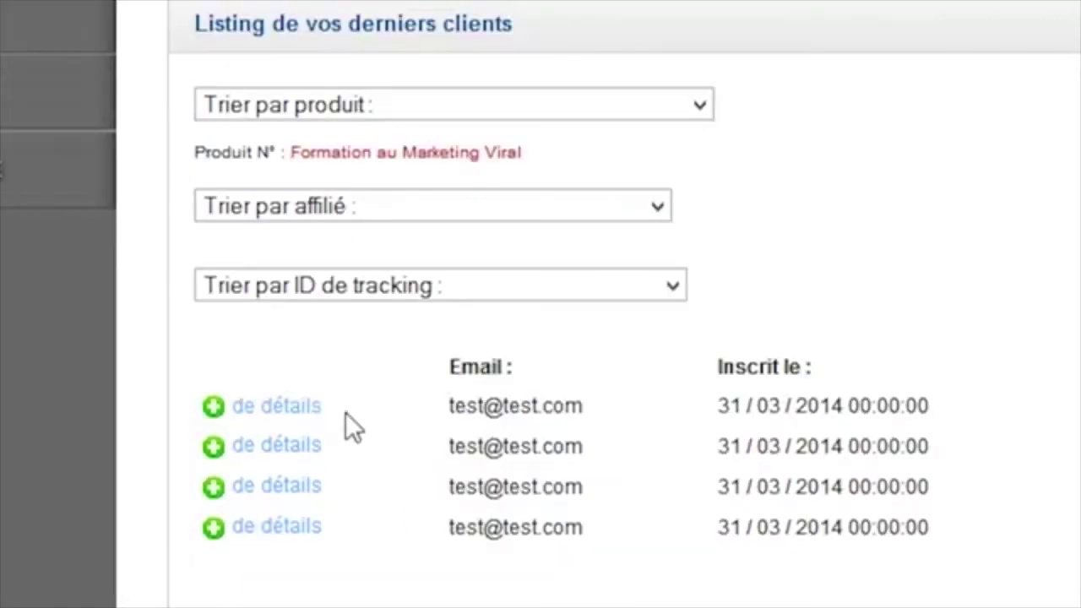
Open the first client's details, deactivate access for the second purchase and reactivate it
left_click(292, 409)
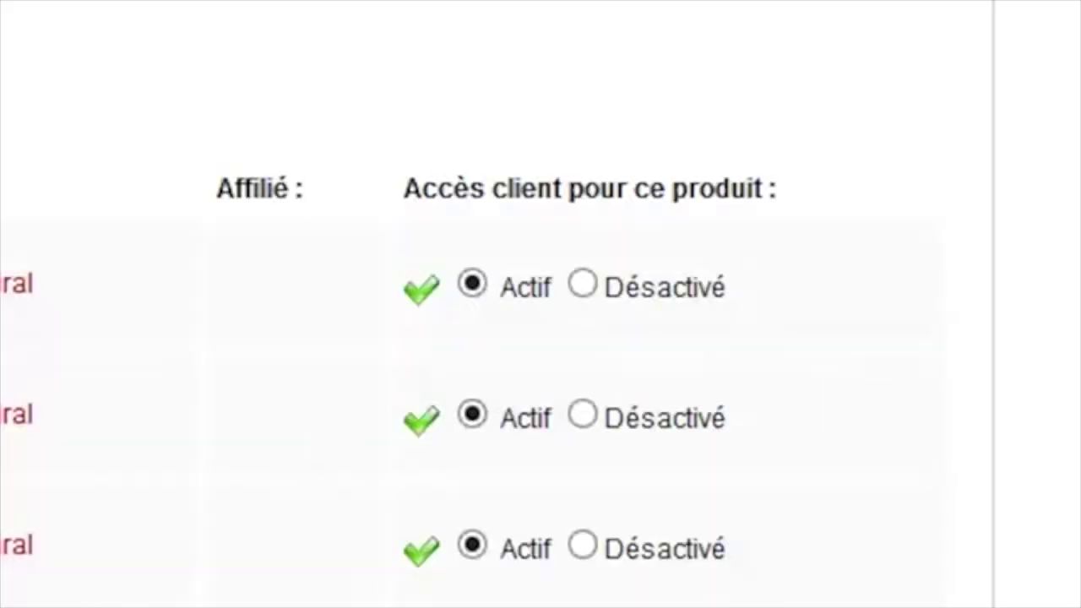
left_click(582, 415)
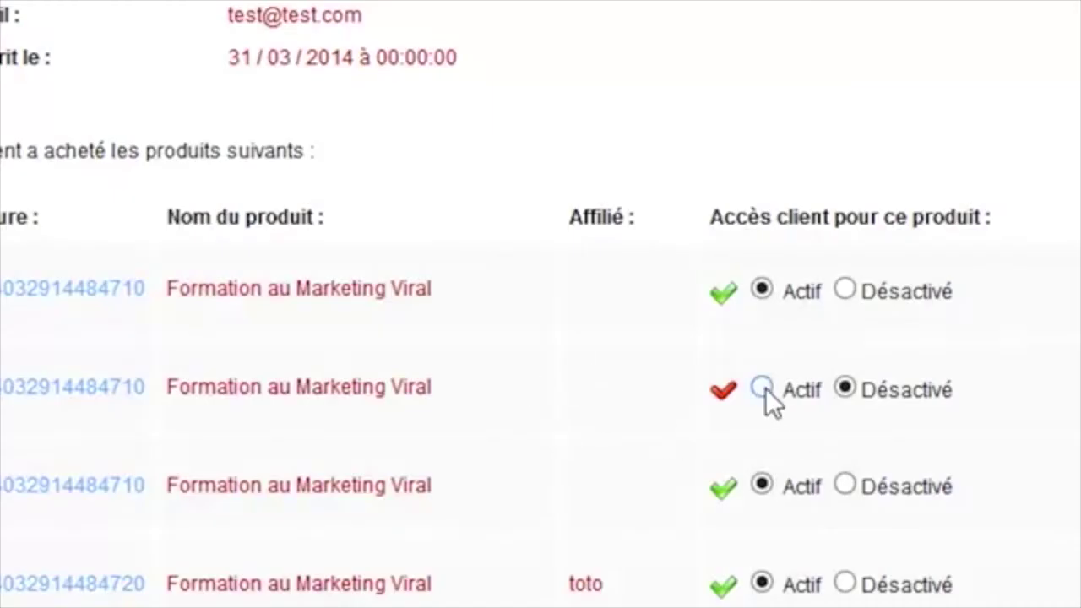
left_click(762, 388)
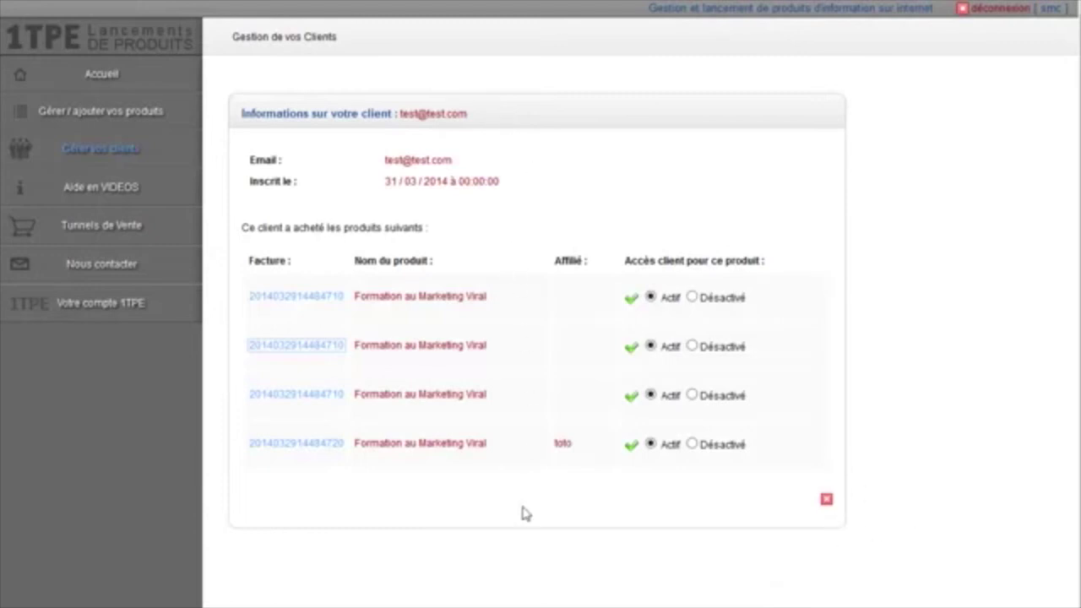
Deactivate the client's access for all four purchases of "Formation au Marketing Viral"
left_click(692, 298)
left_click(693, 346)
left_click(693, 394)
left_click(692, 443)
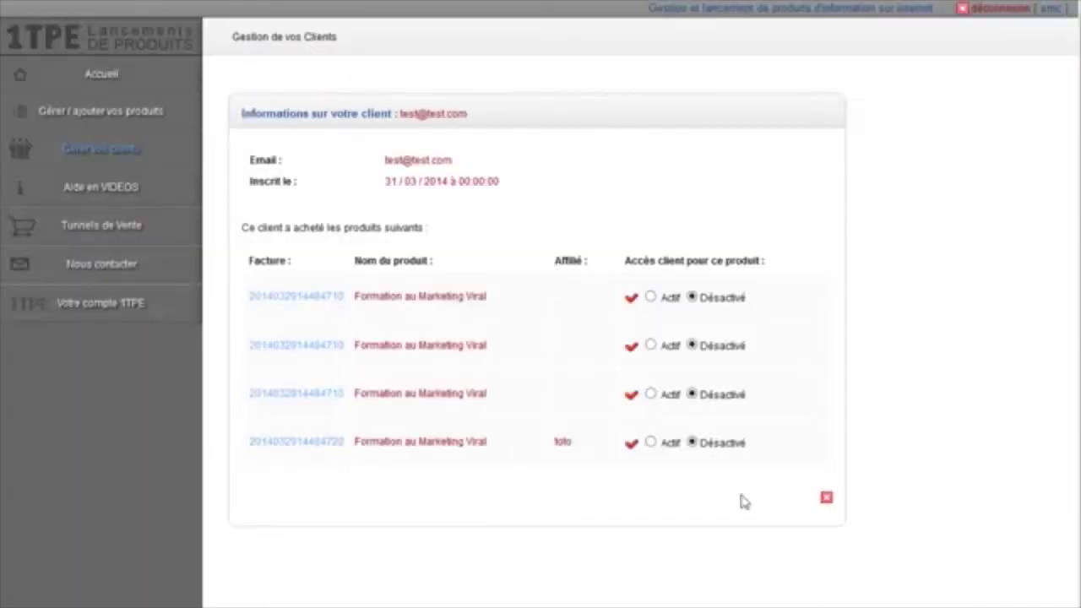
Reactivate the client's access for all four purchases of "Formation au Marketing Viral"
left_click(650, 297)
left_click(651, 346)
left_click(651, 394)
left_click(651, 442)
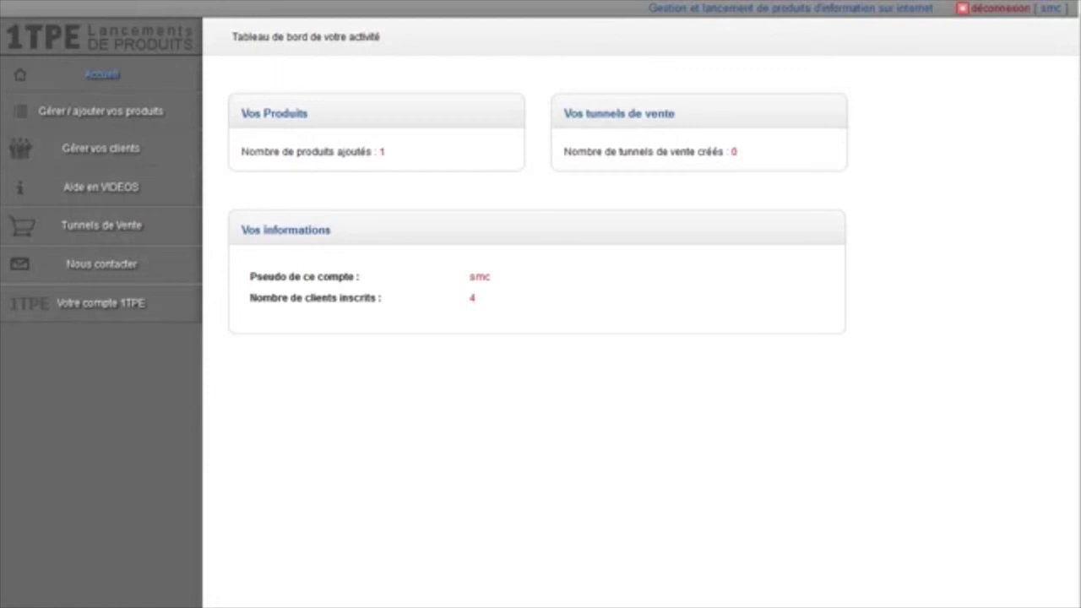
Open the management page of "Formation au Marketing Viral" and examine the existing content of its module 1
left_click(71, 114)
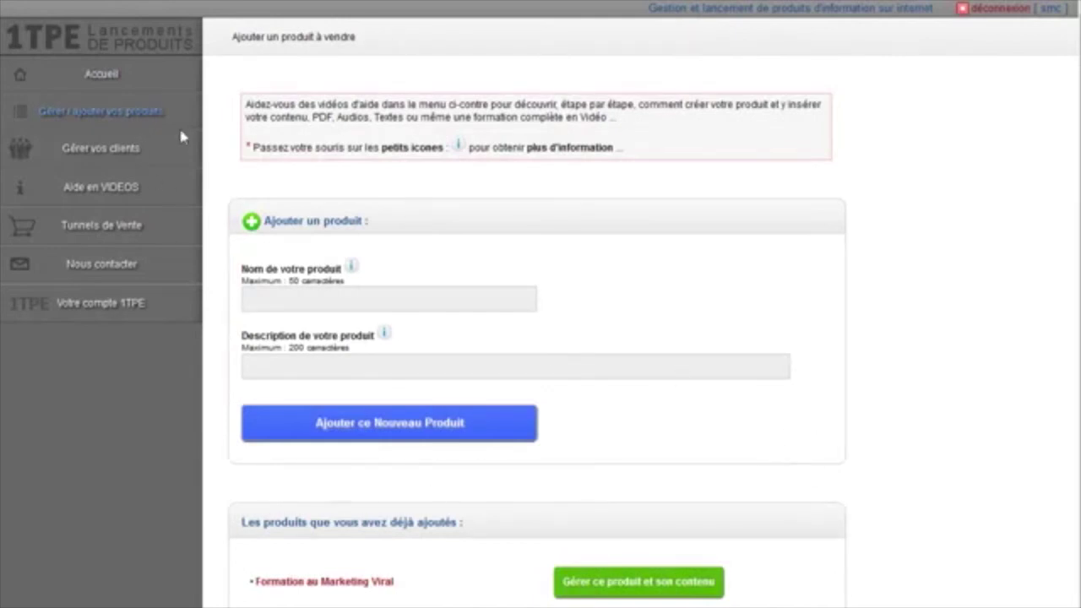
scroll(368, 594, "down", 1)
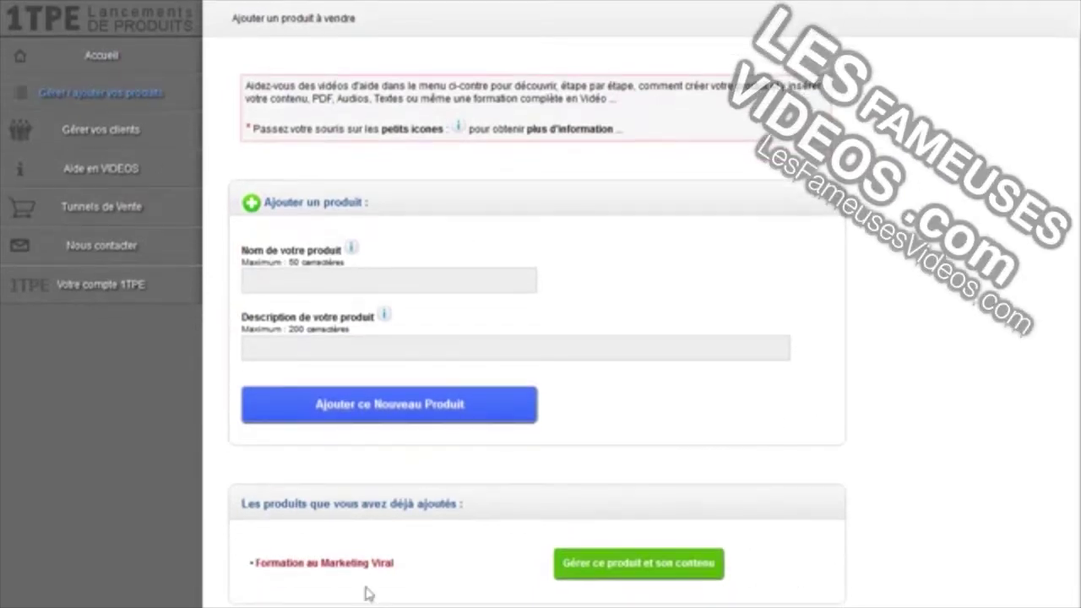
left_click(659, 566)
scroll(875, 456, "down", 3)
scroll(874, 450, "down", 1)
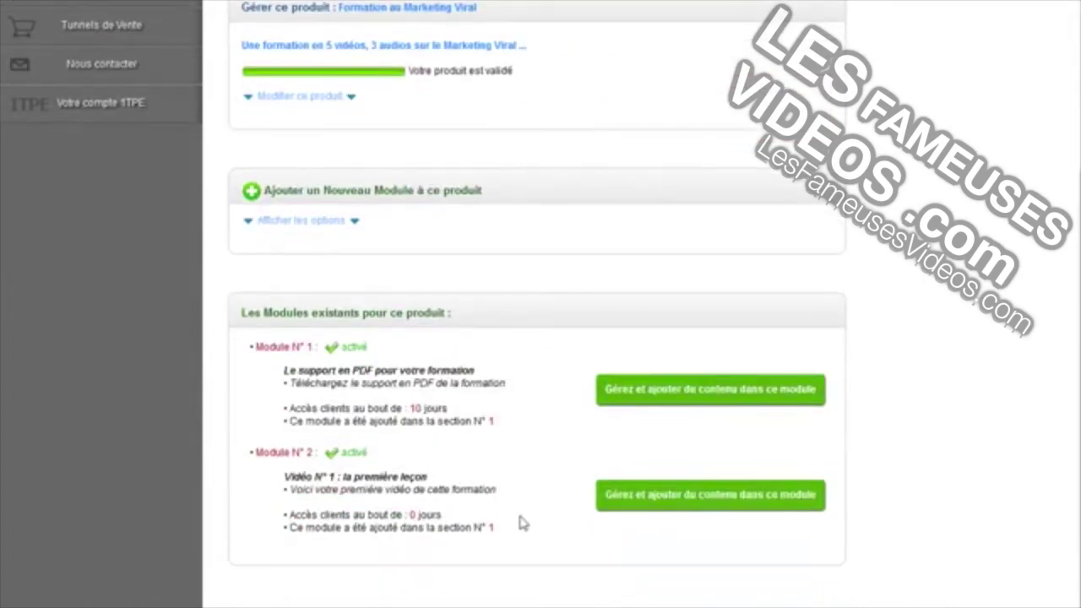
left_click(666, 390)
scroll(811, 490, "down", 5)
scroll(423, 415, "up", 10)
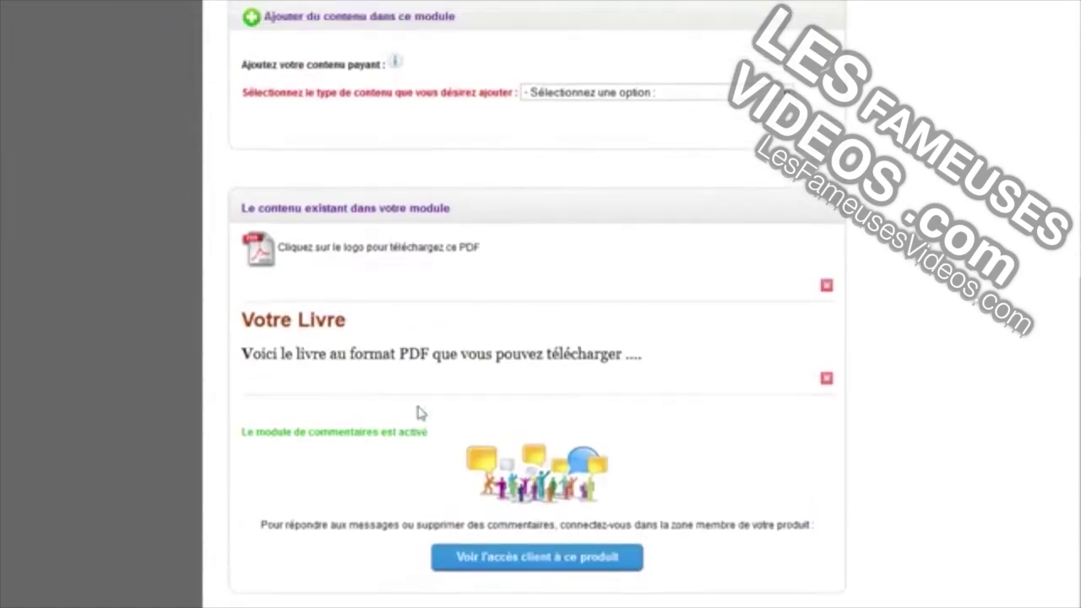
Return to the product "Formation au Marketing Viral", show its editing options and try to delete the product
left_click(102, 112)
left_click(665, 581)
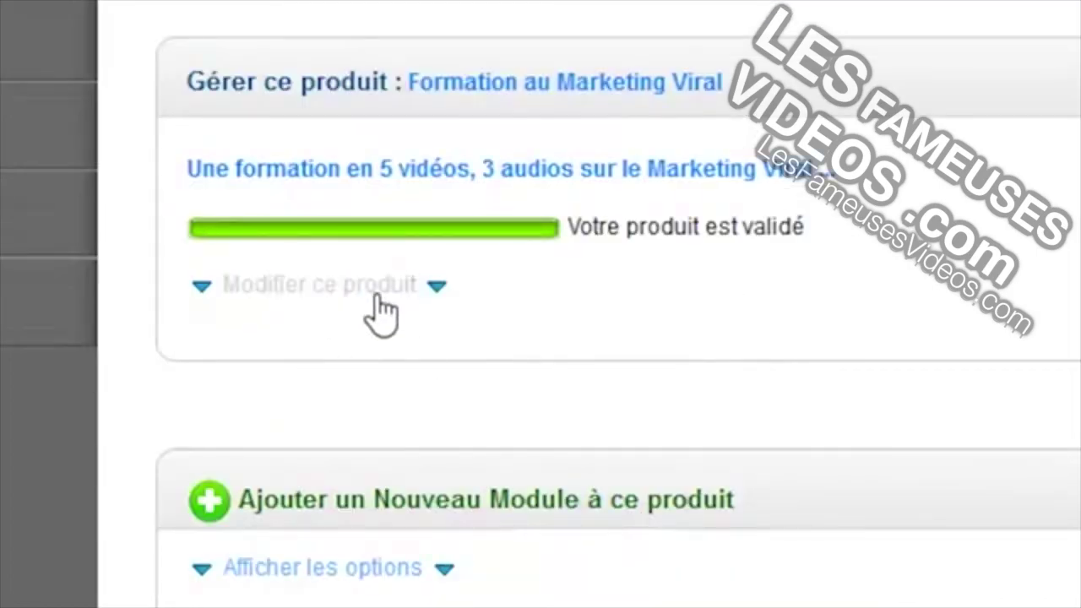
left_click(325, 298)
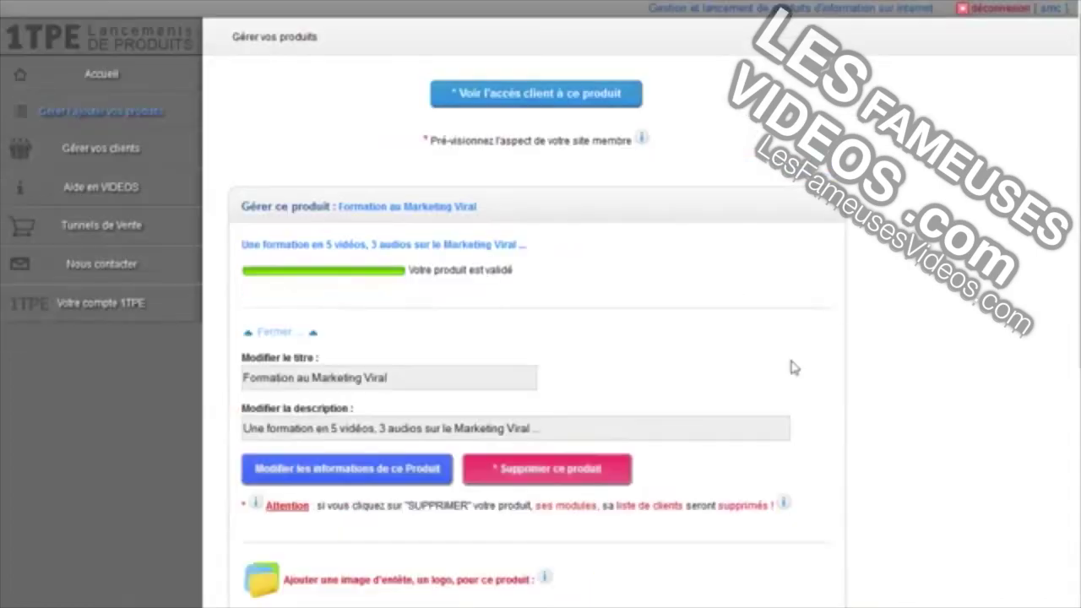
scroll(794, 367, "down", 3)
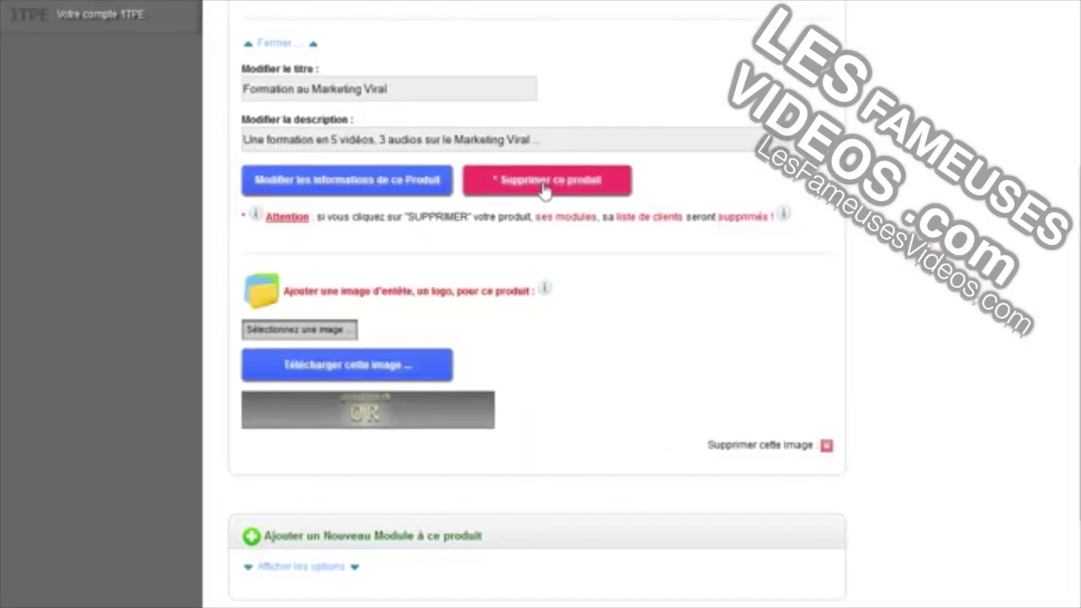
left_click(544, 187)
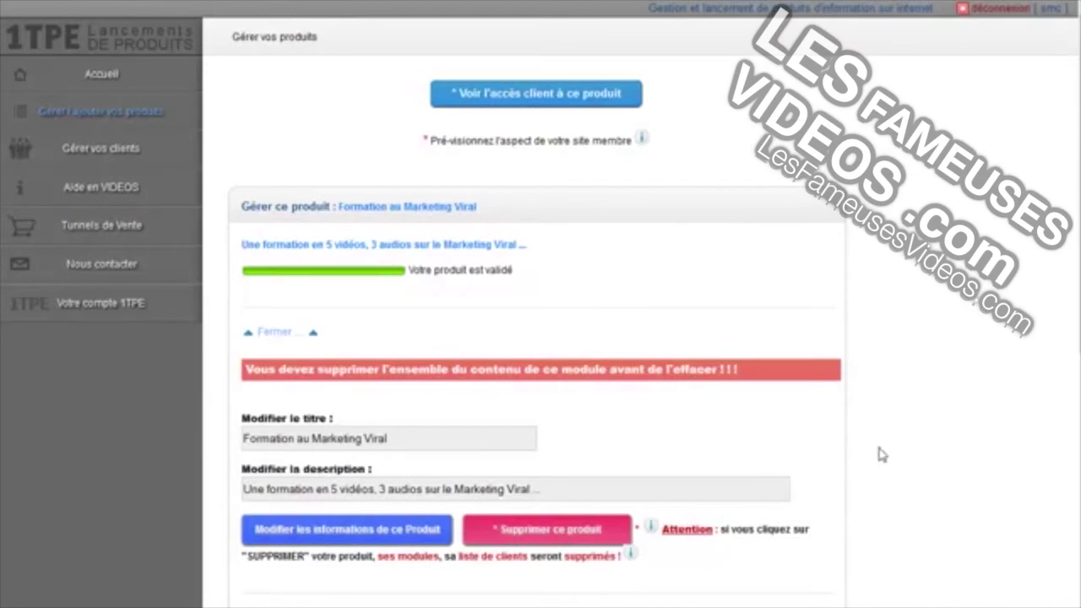
Open module 1, "Le support en PDF pour votre formation", and try to delete it
scroll(1073, 534, "down", 5)
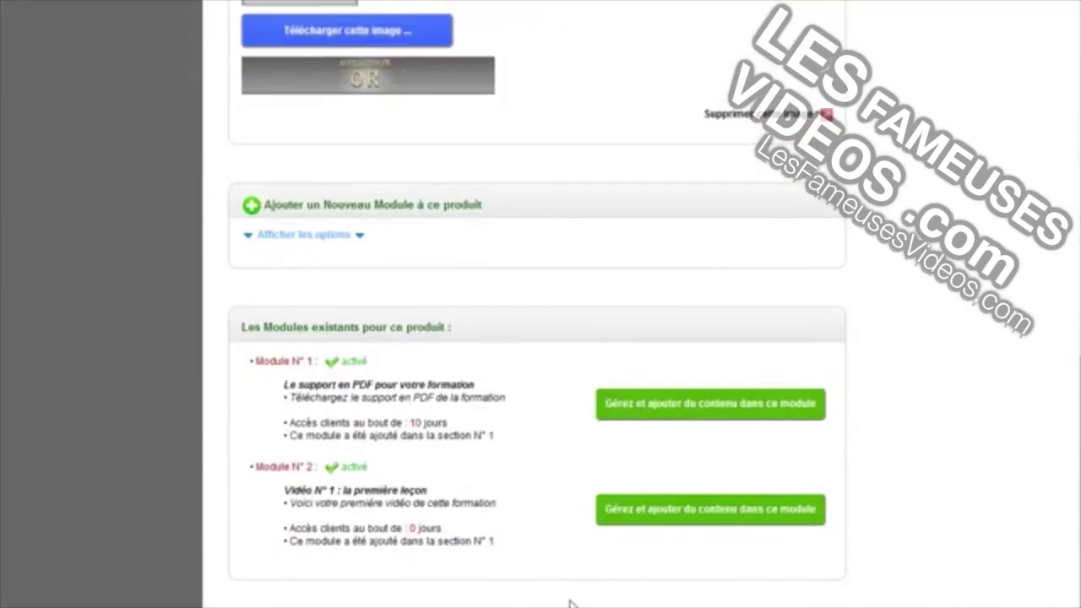
scroll(570, 591, "up", 6)
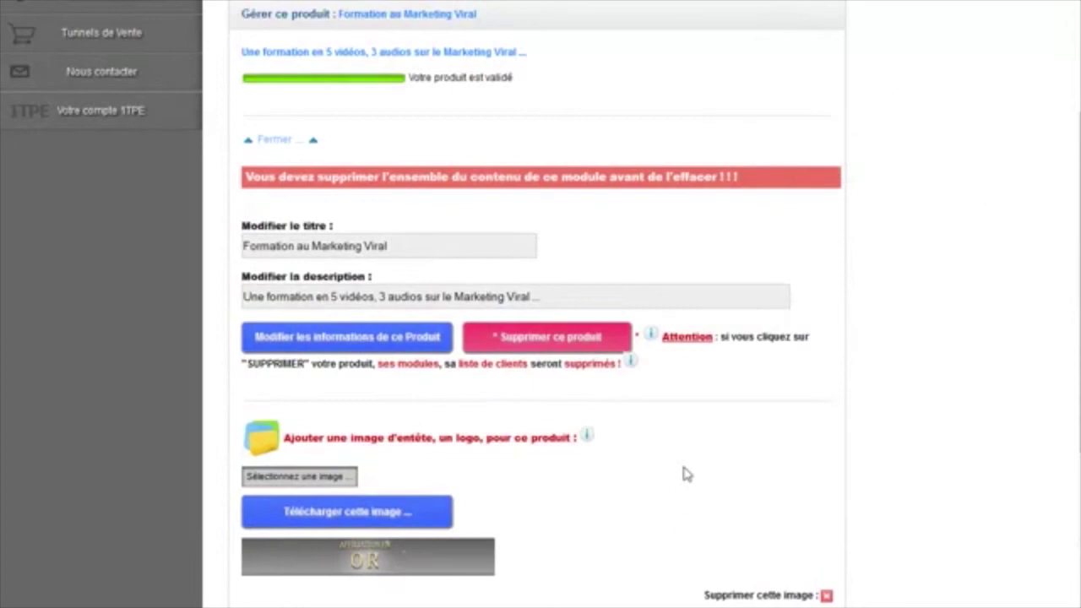
scroll(915, 445, "down", 6)
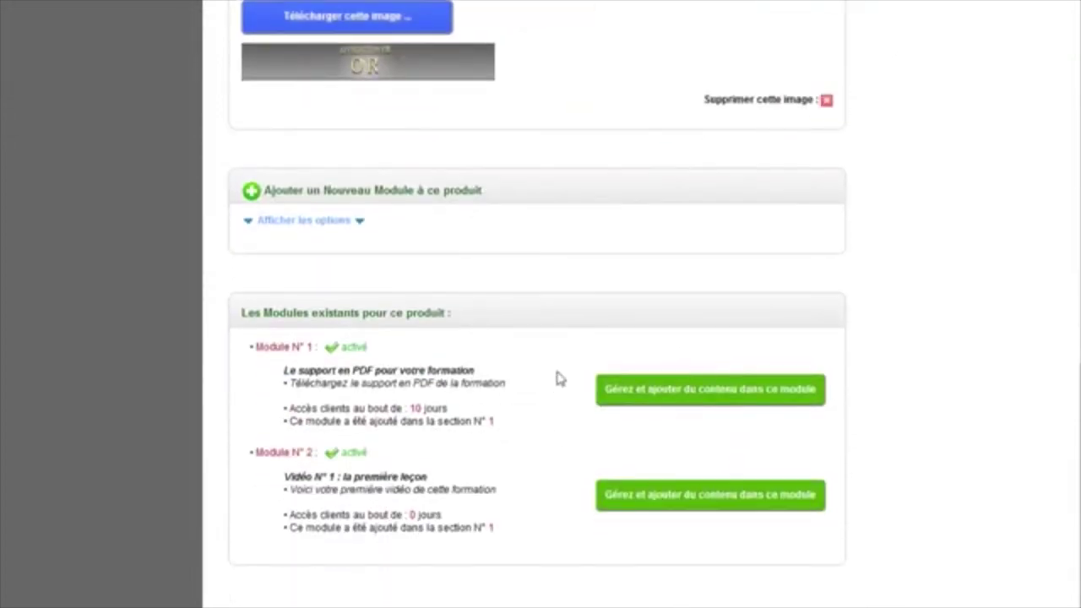
left_click(718, 397)
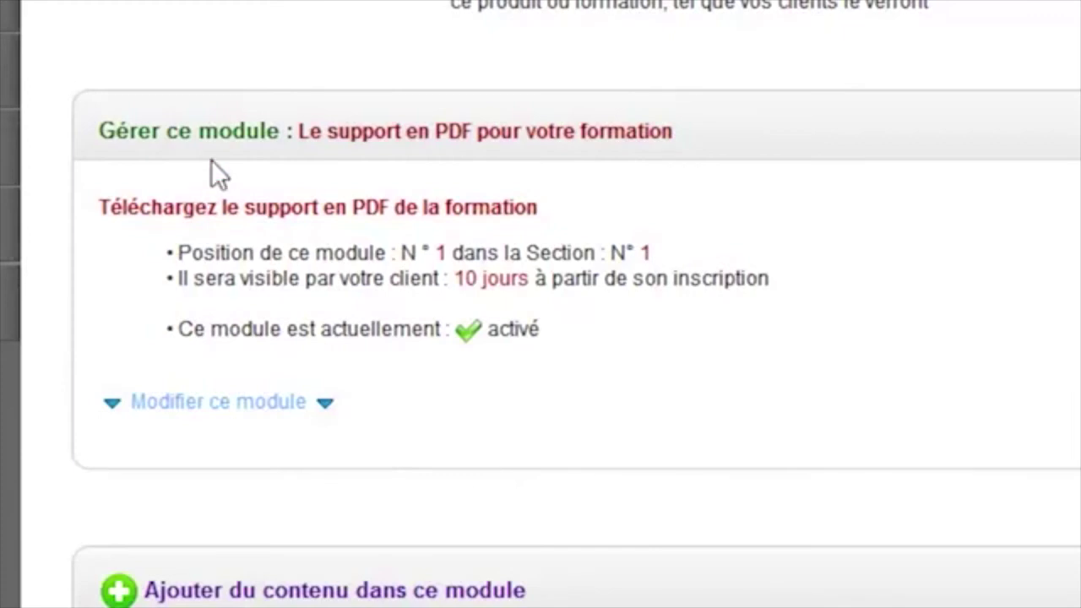
left_click(253, 404)
scroll(671, 411, "down", 10)
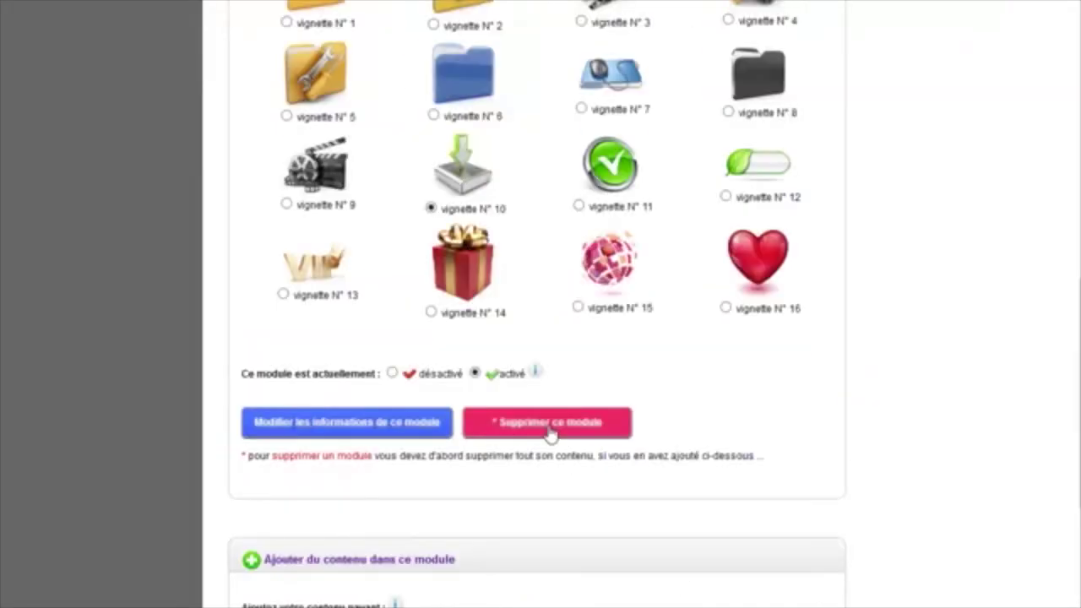
left_click(549, 432)
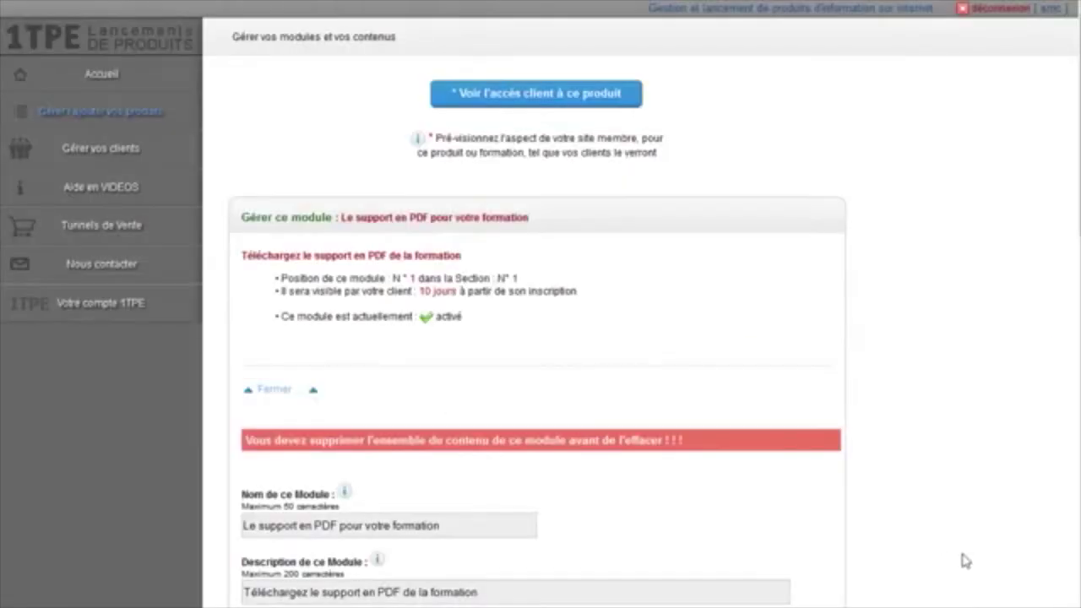
Delete the "Votre Livre" text block and the PDF from the content of module 1
scroll(926, 557, "down", 6)
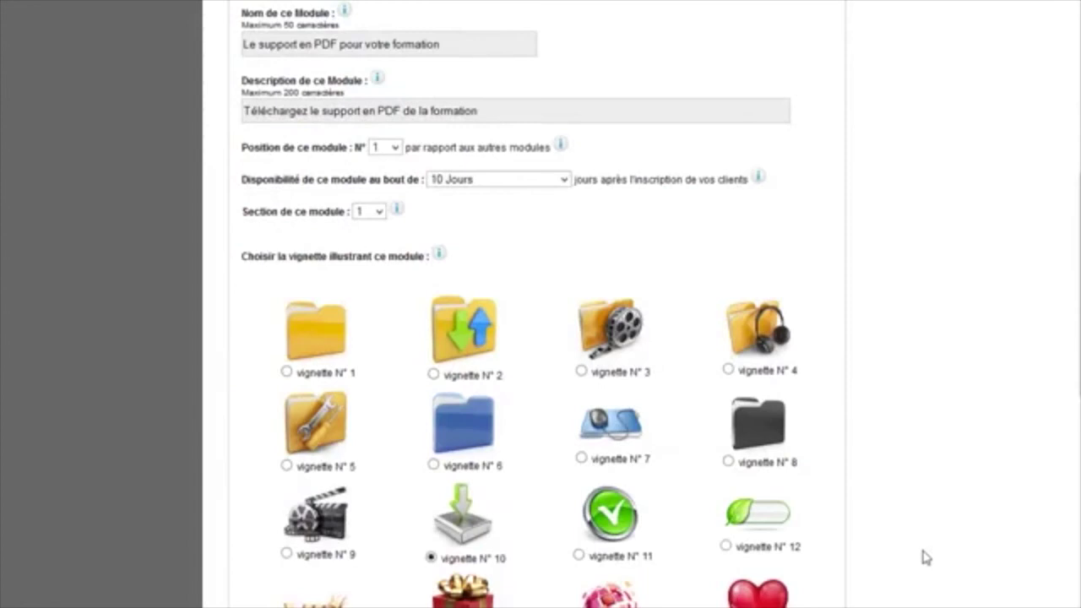
scroll(926, 557, "down", 10)
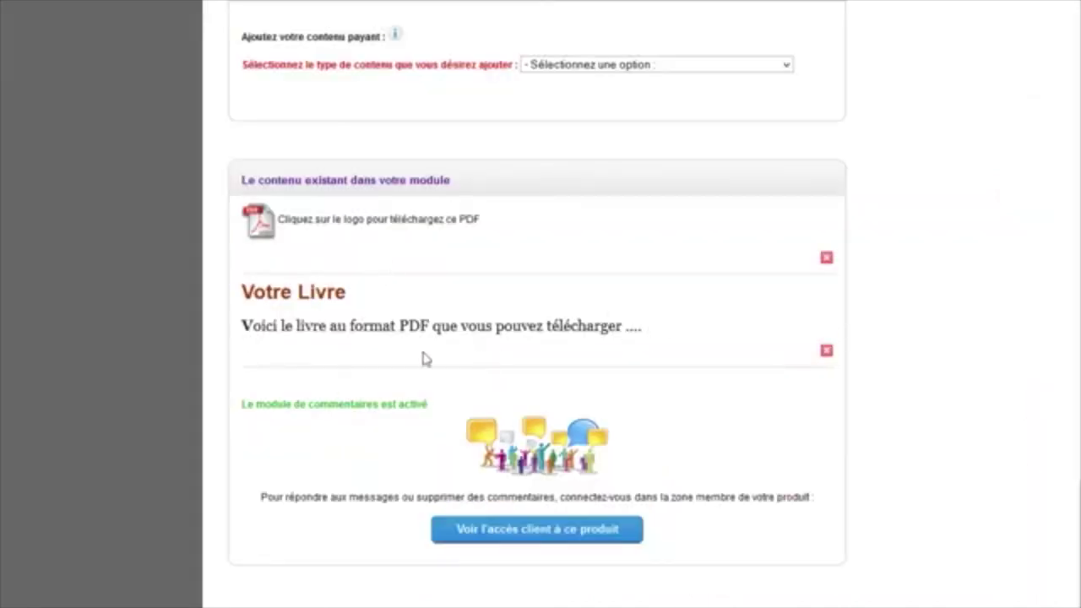
left_click(826, 352)
left_click(517, 294)
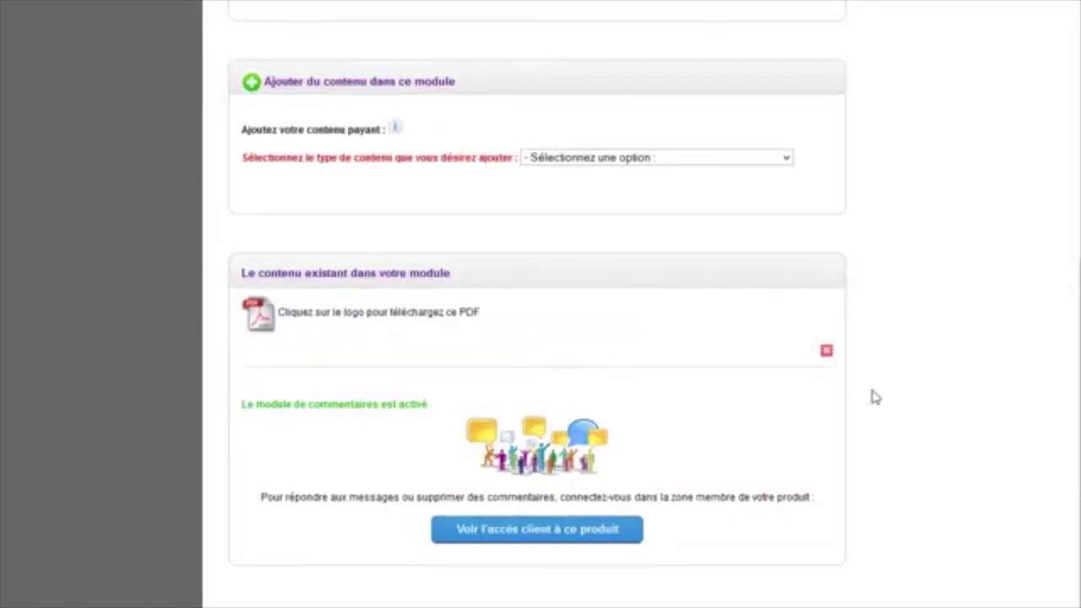
left_click(827, 352)
left_click(532, 294)
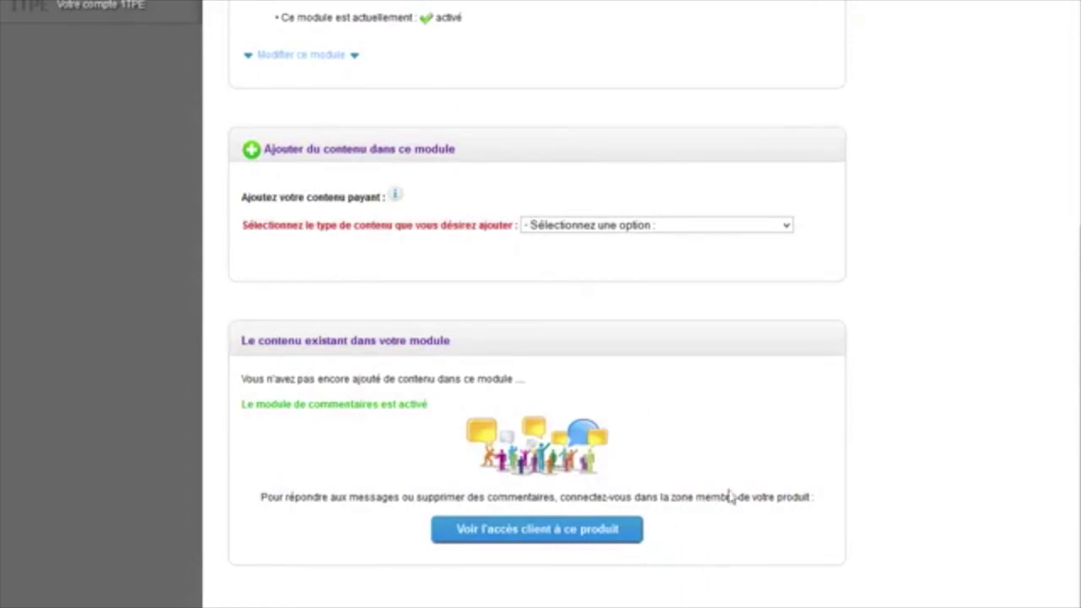
Delete the emptied module "Le support en PDF pour votre formation" from the product
scroll(836, 564, "up", 1)
scroll(837, 566, "up", 3)
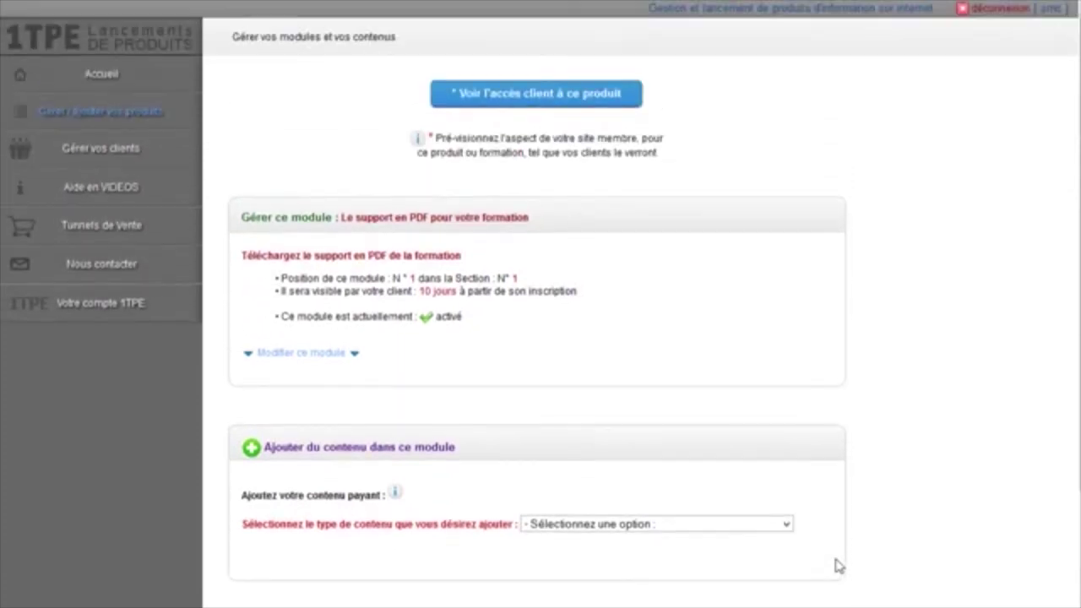
left_click(333, 352)
scroll(811, 441, "down", 10)
left_click(545, 425)
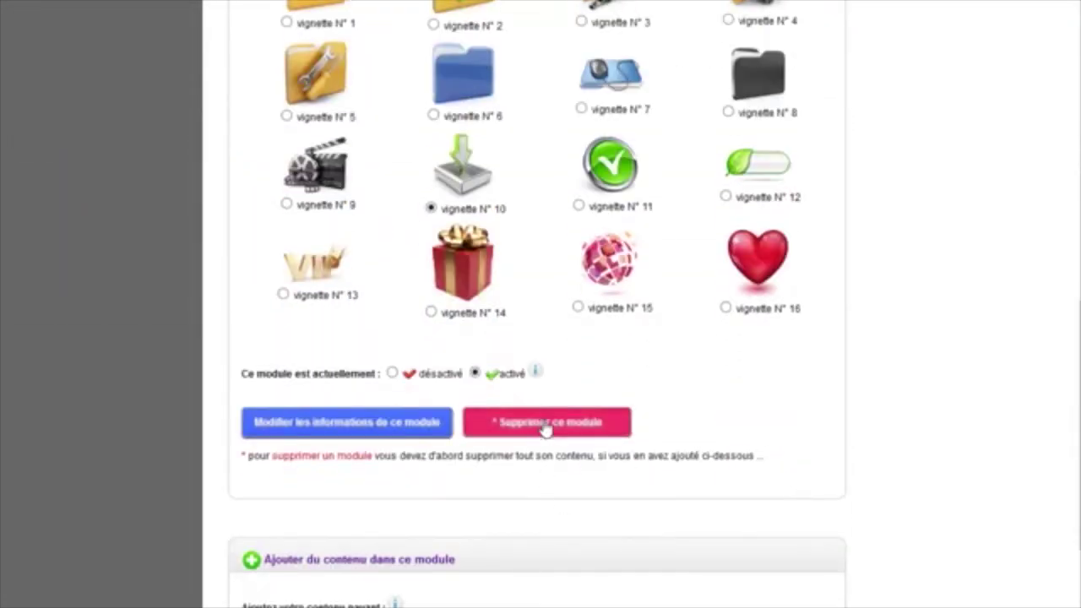
Open the remaining module "Vidéo N° 1 : la première leçon" and try to delete it
scroll(545, 426, "down", 2)
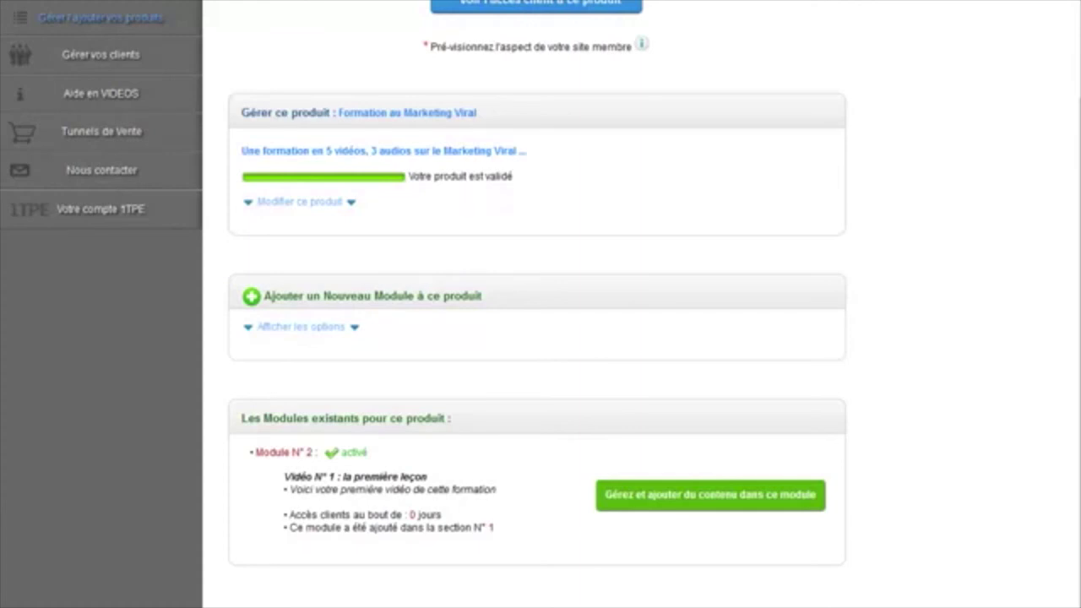
left_click(705, 504)
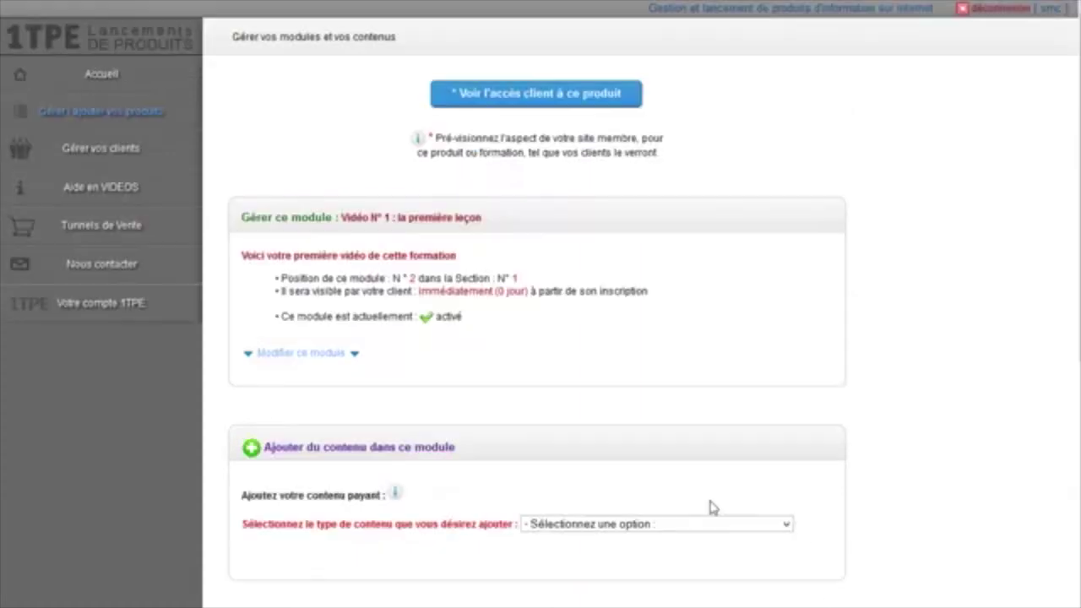
left_click(346, 363)
scroll(586, 430, "down", 6)
scroll(586, 430, "up", 7)
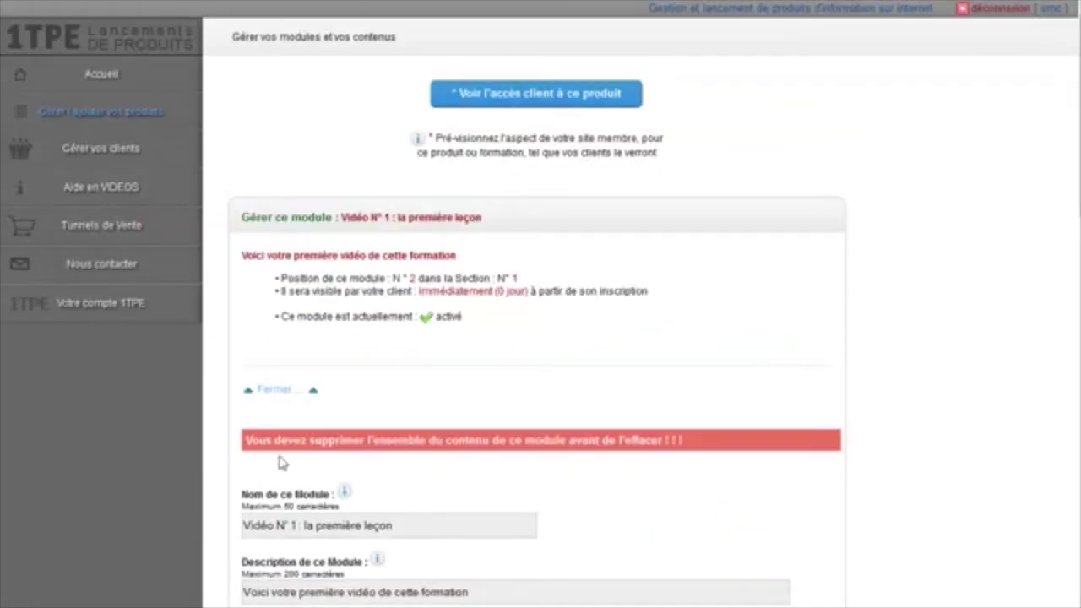
scroll(897, 529, "down", 6)
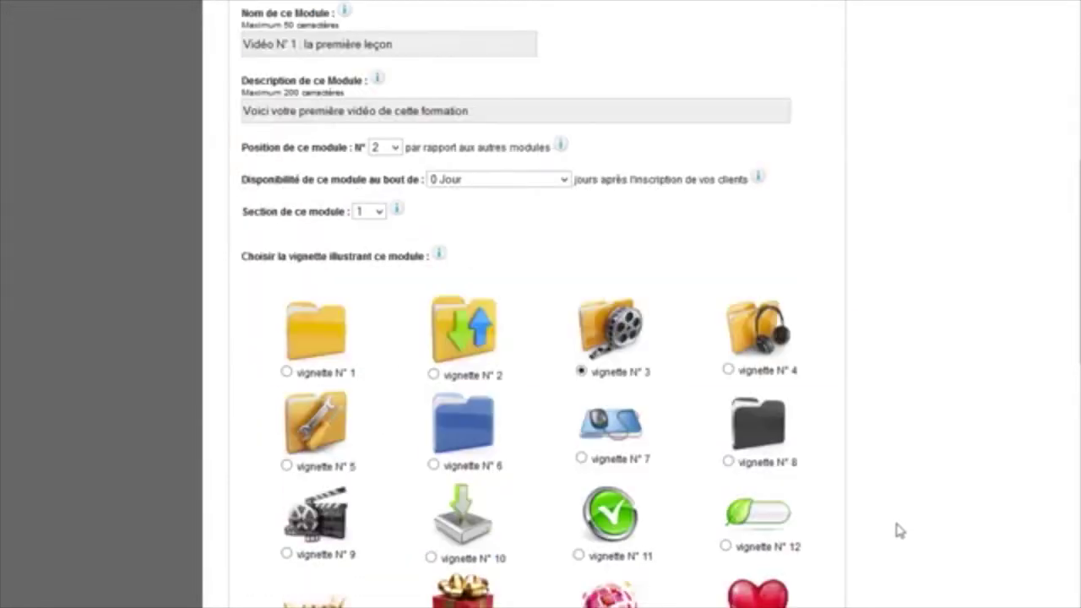
Delete the download text, the ZIP archive, the PDF and the video from the content of module "Vidéo N° 1 : la première leçon"
scroll(900, 531, "down", 10)
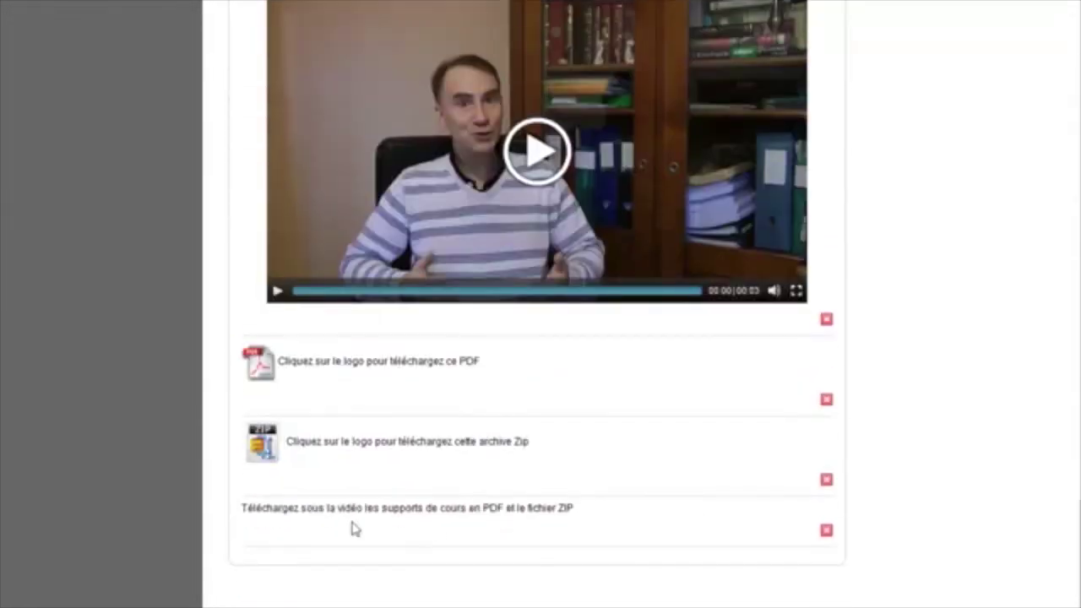
left_click(826, 530)
key("Return")
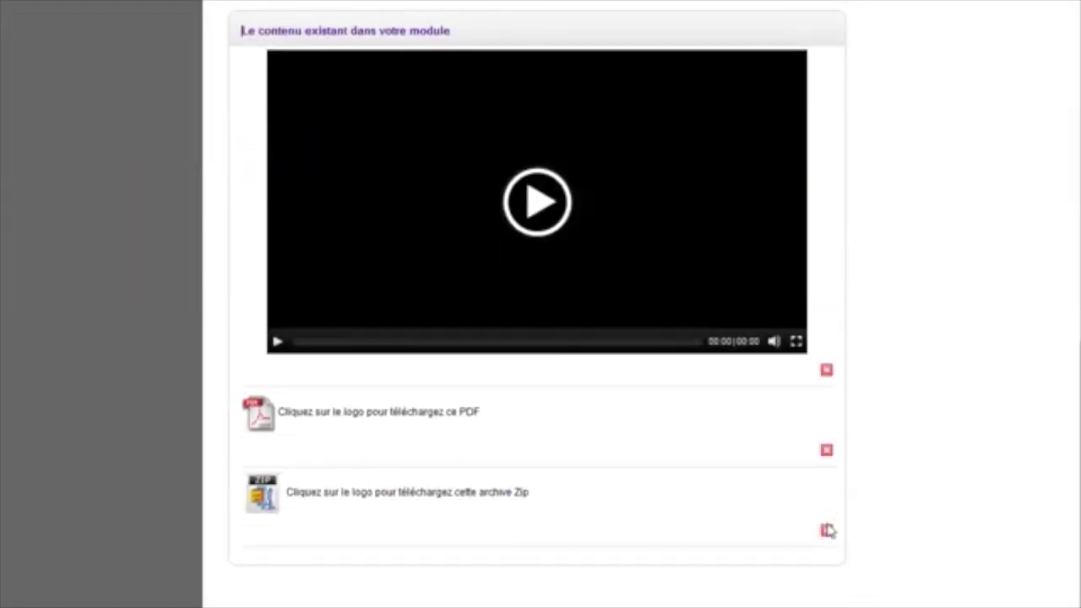
left_click(826, 527)
left_click(533, 303)
left_click(826, 529)
left_click(535, 301)
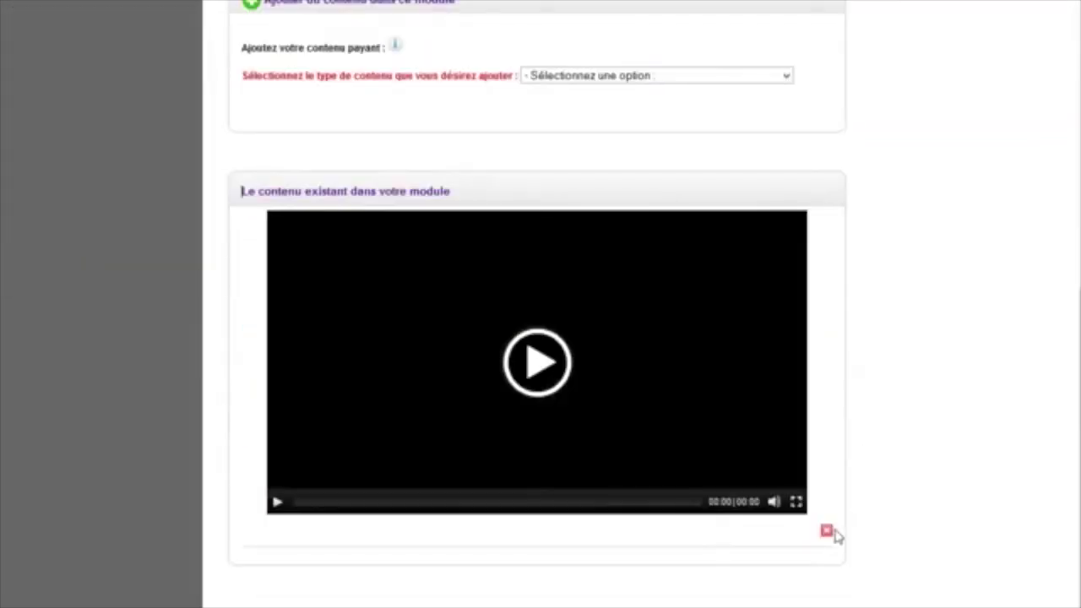
left_click(826, 530)
left_click(517, 296)
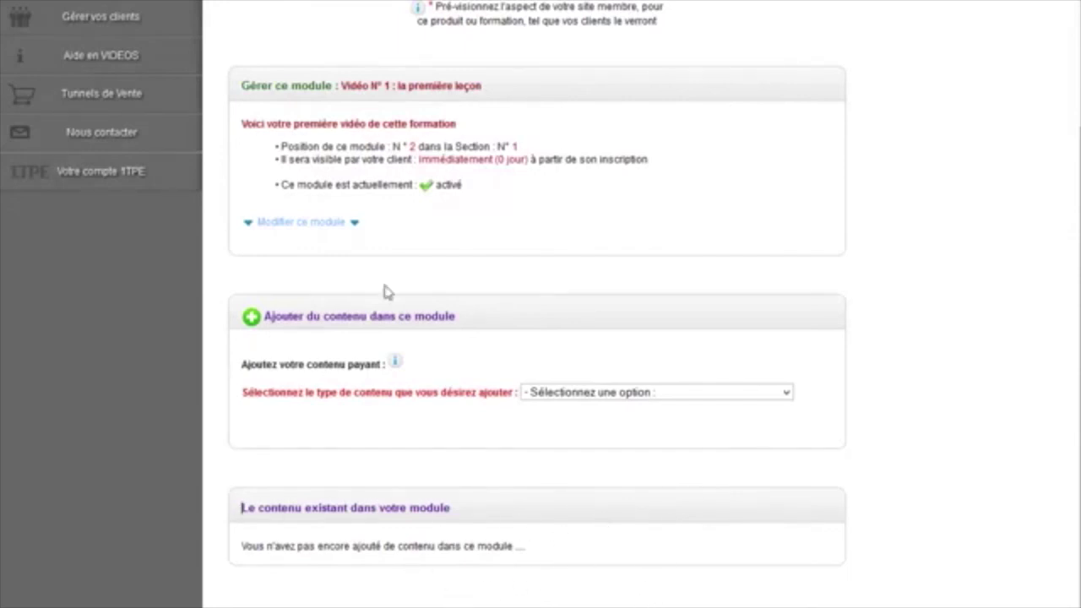
Delete the emptied module "Vidéo N° 1 : la première leçon" from the product
left_click(302, 224)
scroll(664, 366, "down", 9)
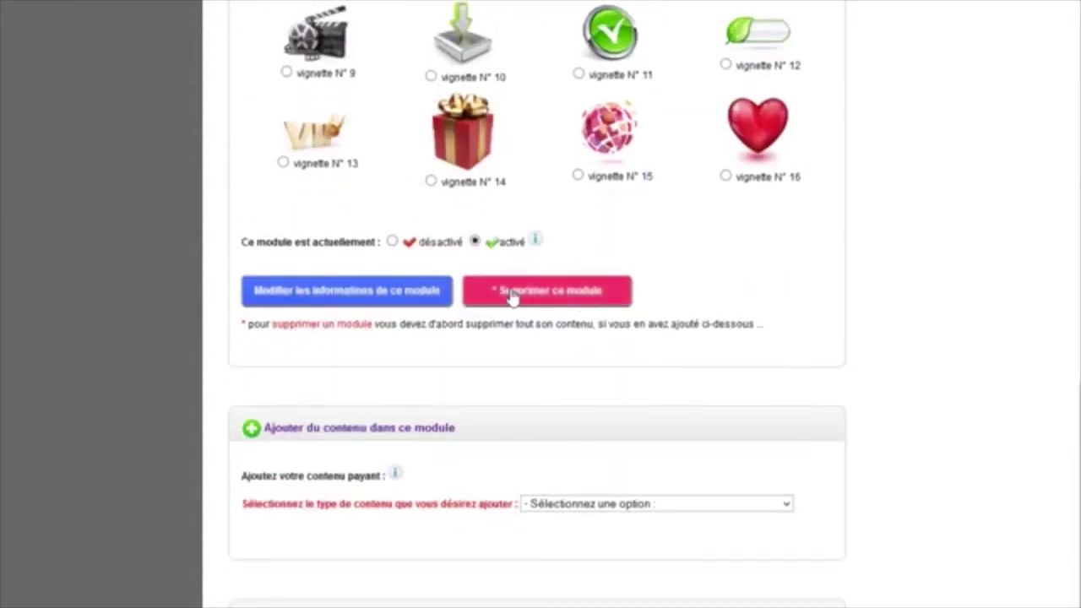
left_click(511, 292)
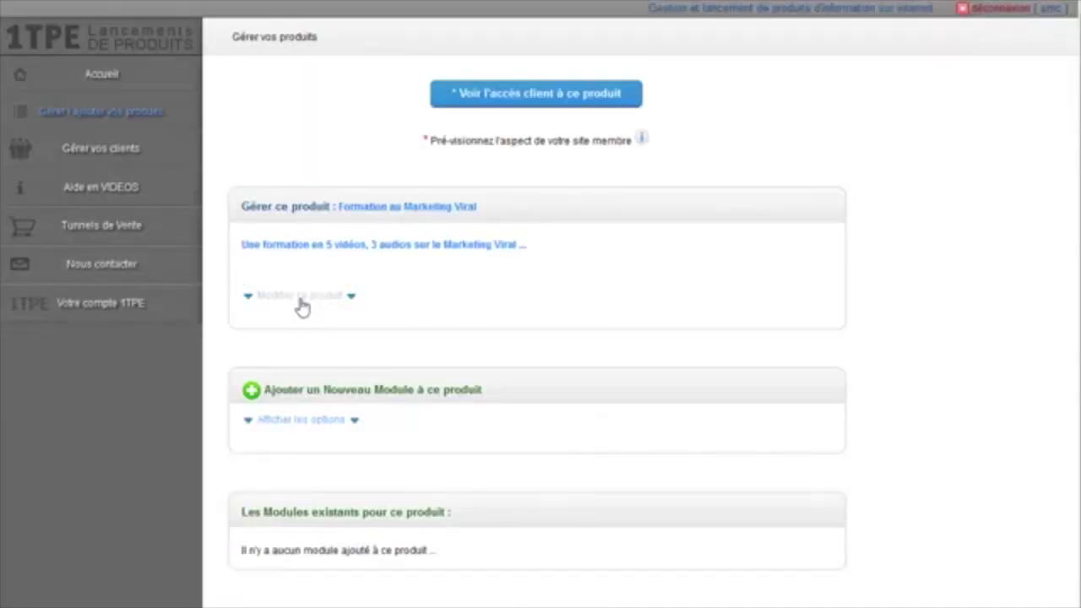
Open the editing options of the product "Formation au Marketing Viral" and try to delete the product
left_click(301, 299)
scroll(792, 395, "down", 5)
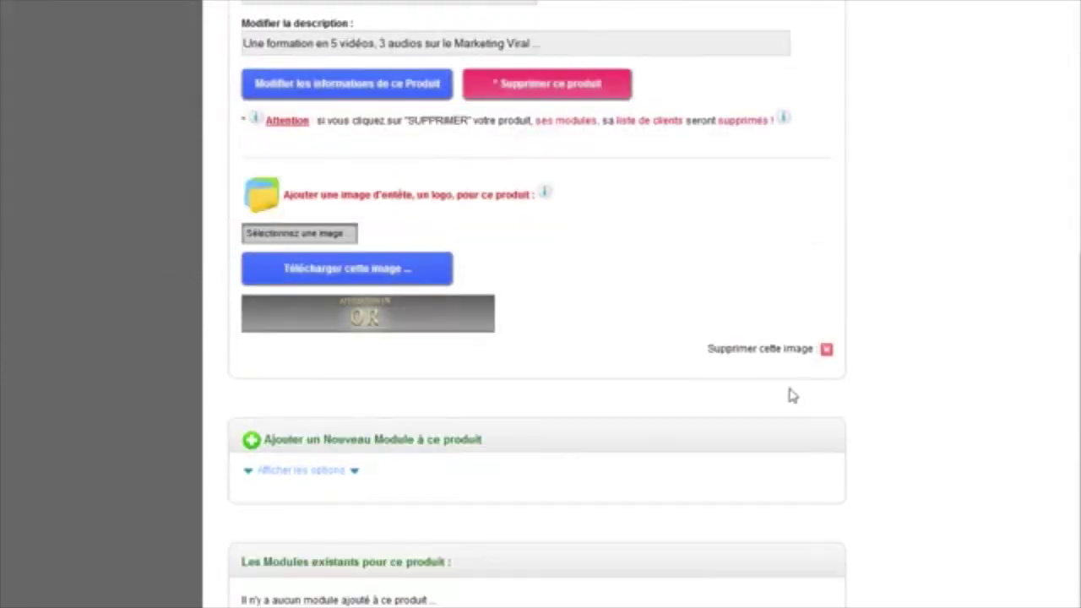
scroll(625, 317, "up", 3)
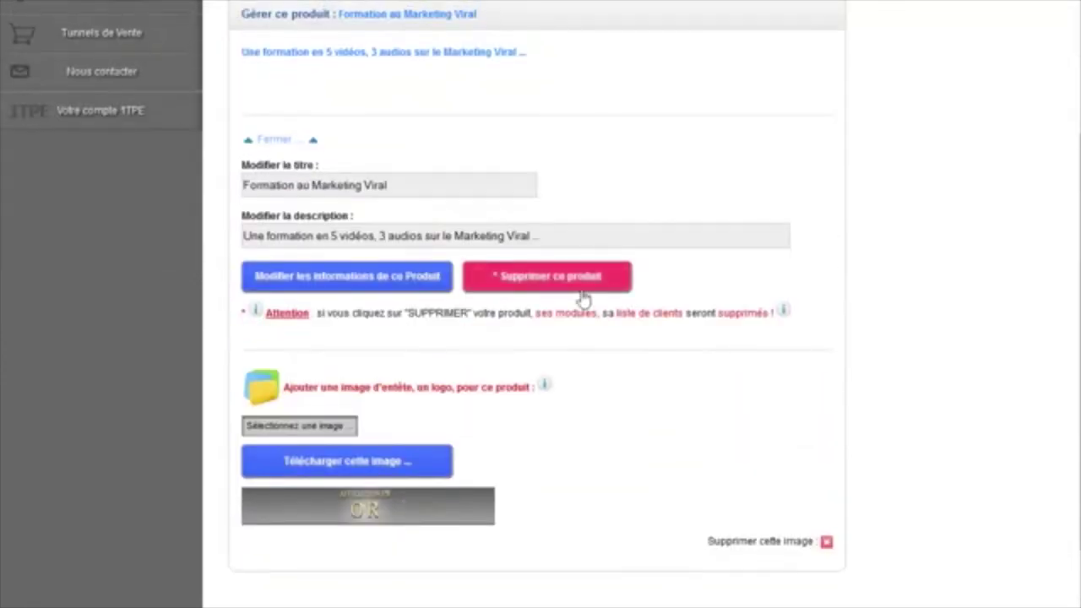
left_click(541, 283)
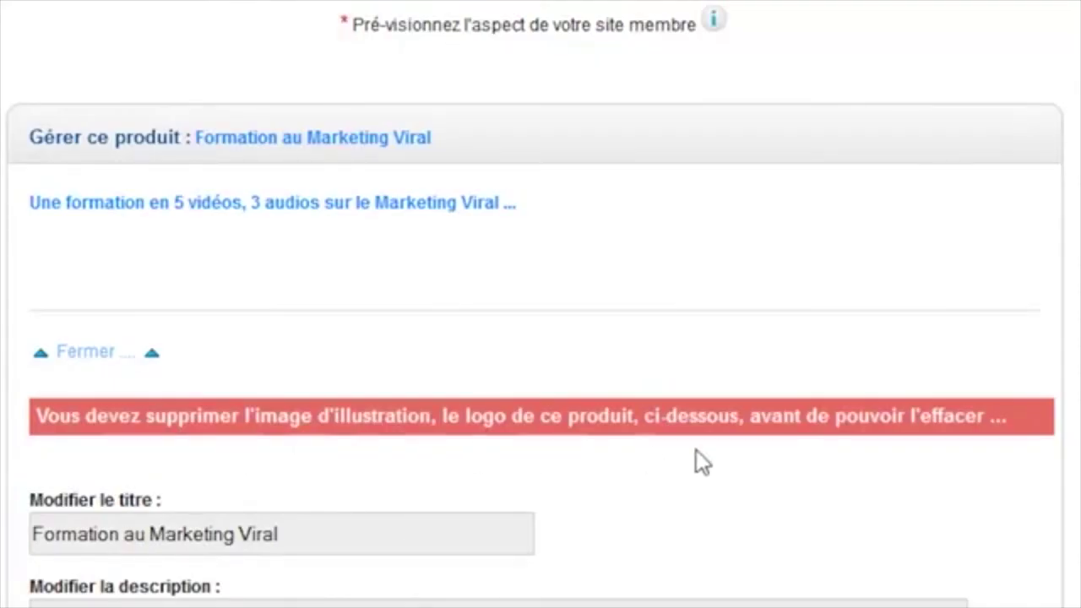
Delete the header image of the product "Formation au Marketing Viral" and confirm the removal
scroll(927, 477, "down", 3)
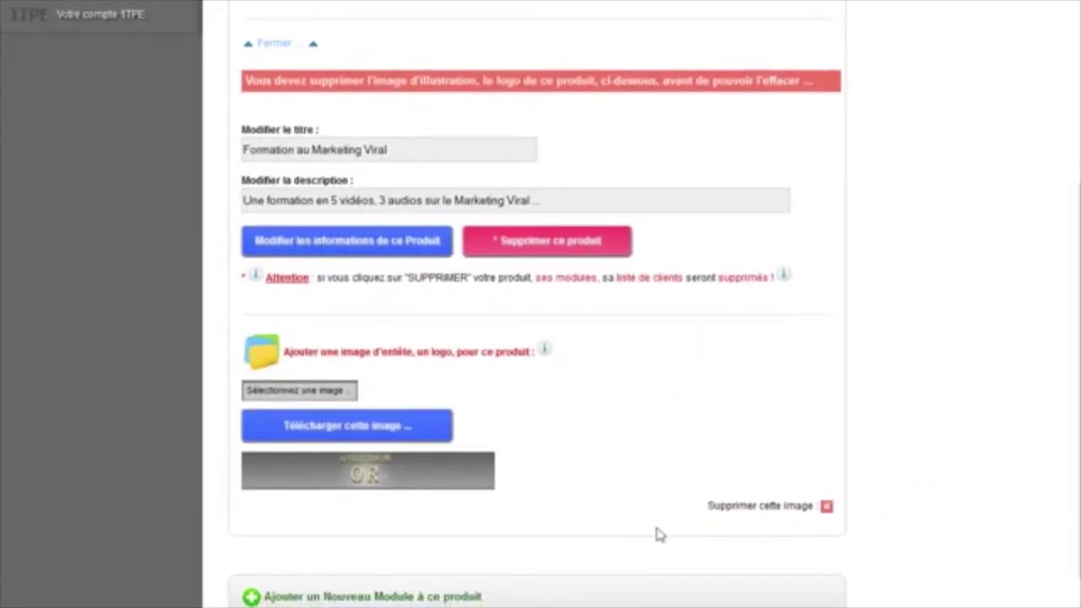
left_click(827, 507)
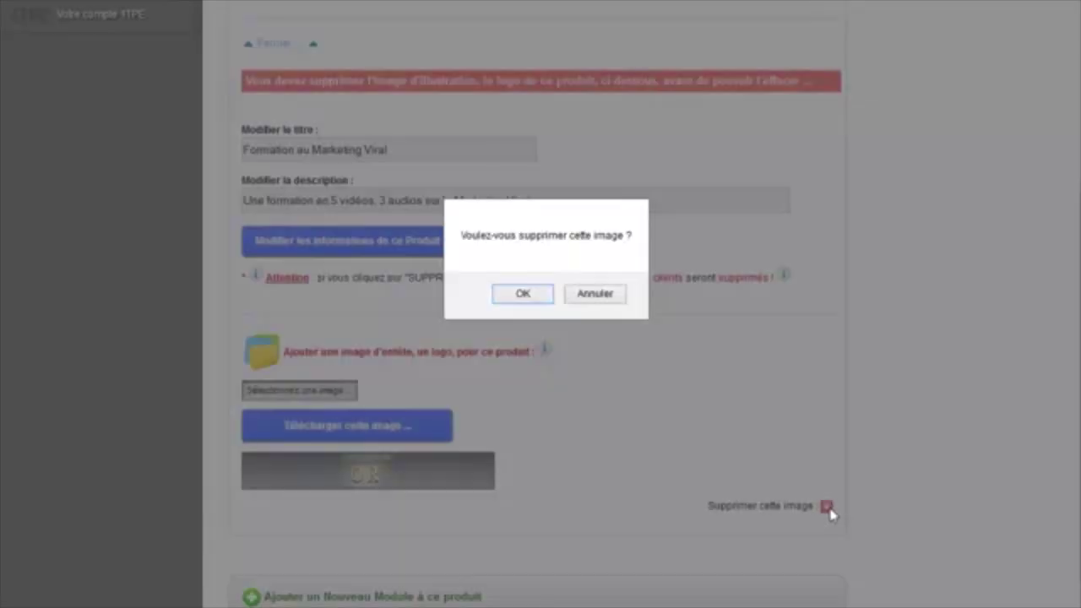
left_click(525, 295)
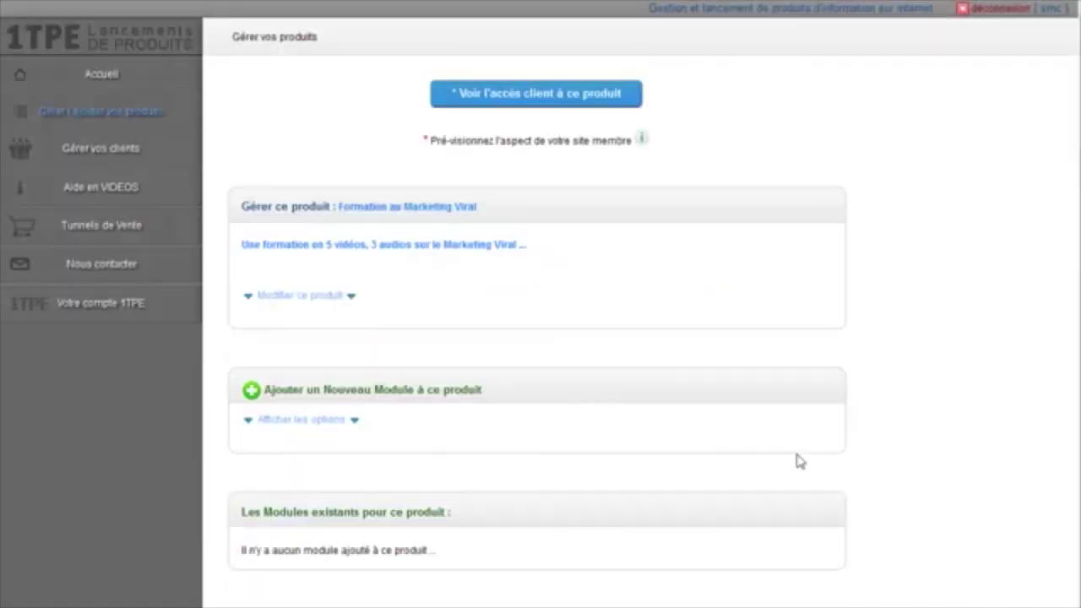
Reopen the editing options of "Formation au Marketing Viral" and delete the whole product
left_click(317, 306)
scroll(529, 442, "down", 3)
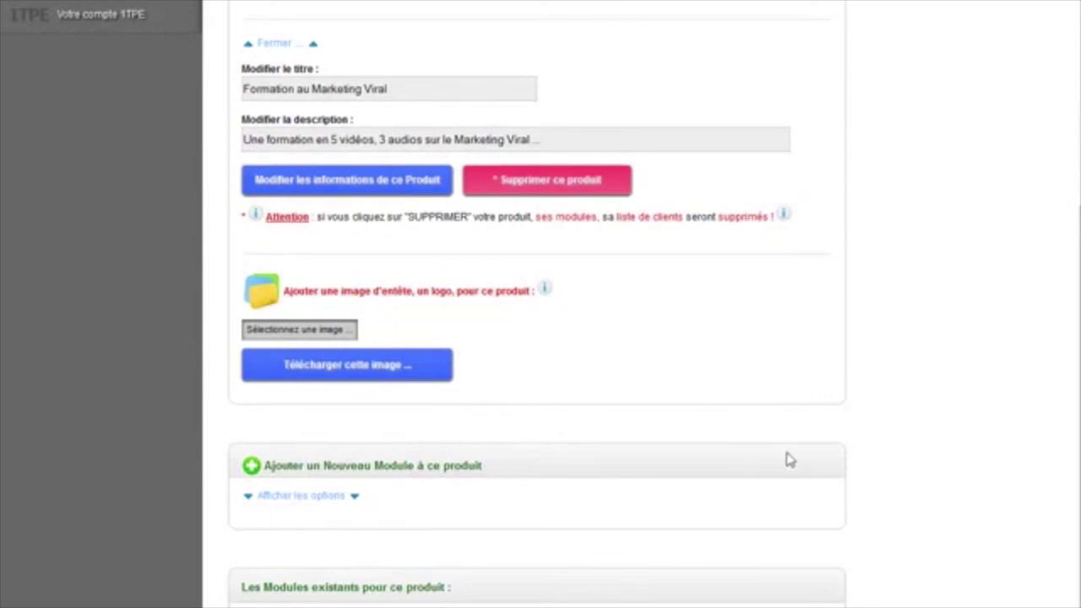
scroll(769, 458, "up", 2)
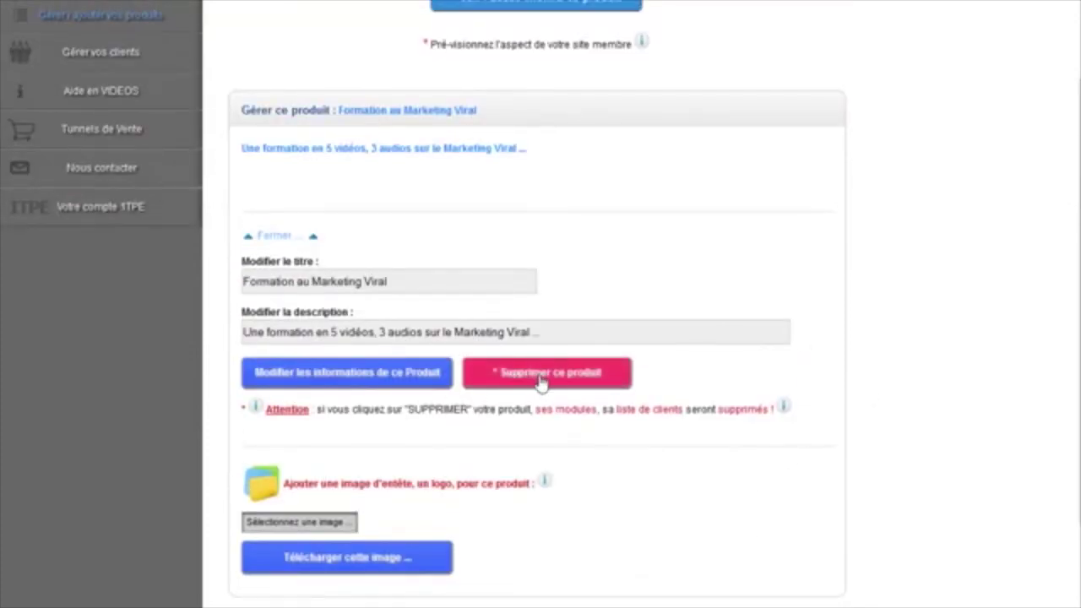
left_click(540, 373)
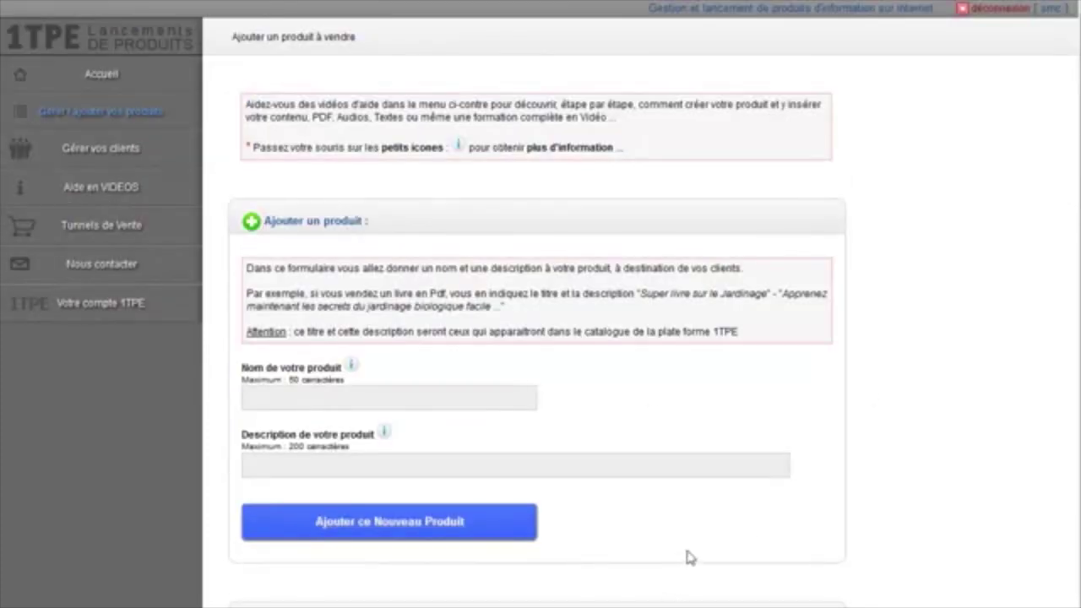
scroll(781, 483, "down", 1)
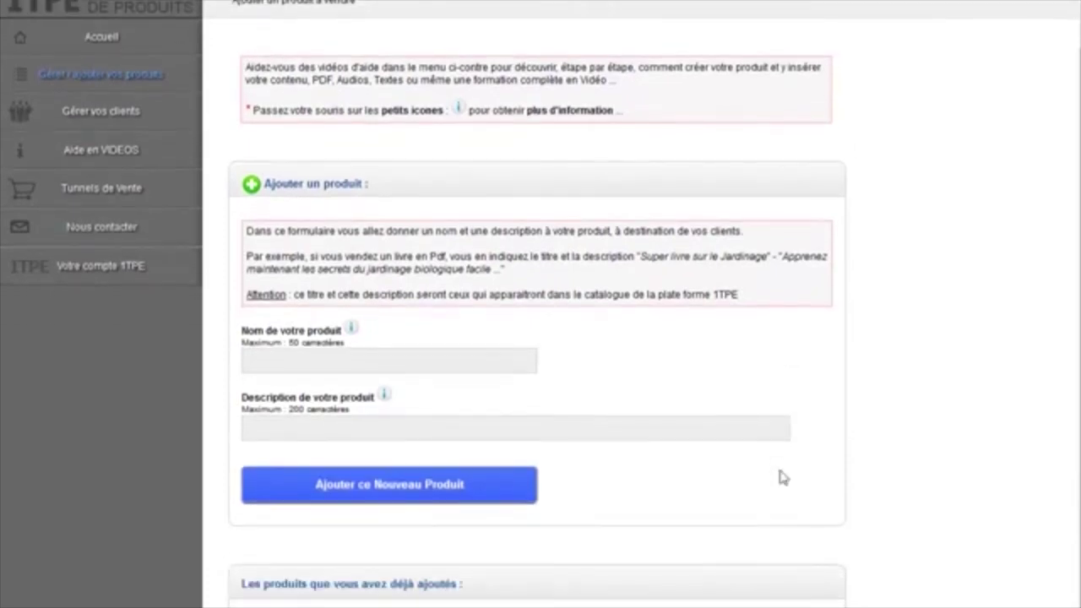
scroll(847, 481, "up", 1)
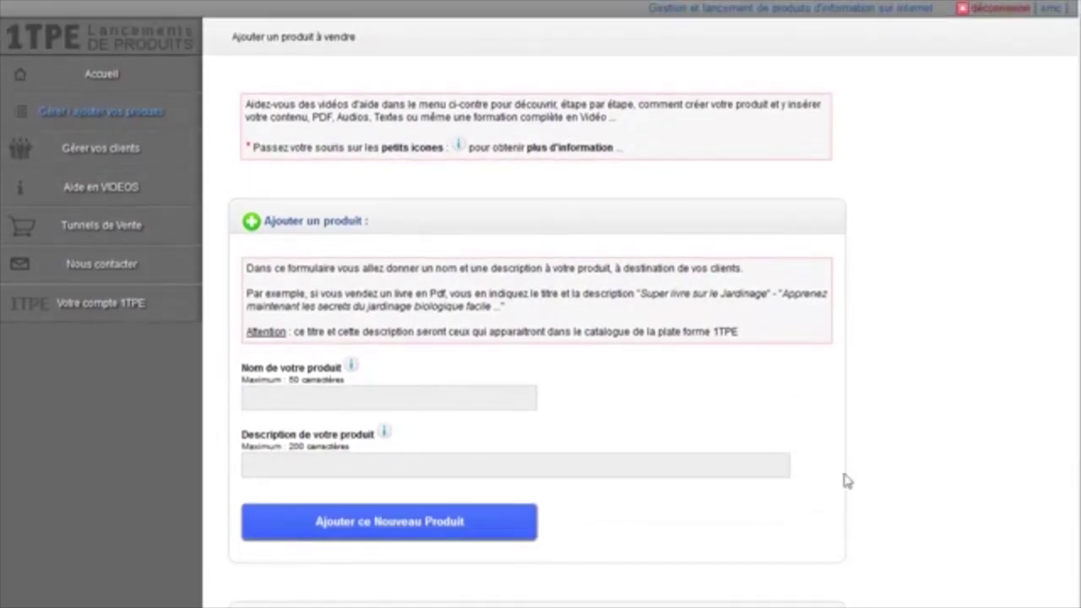